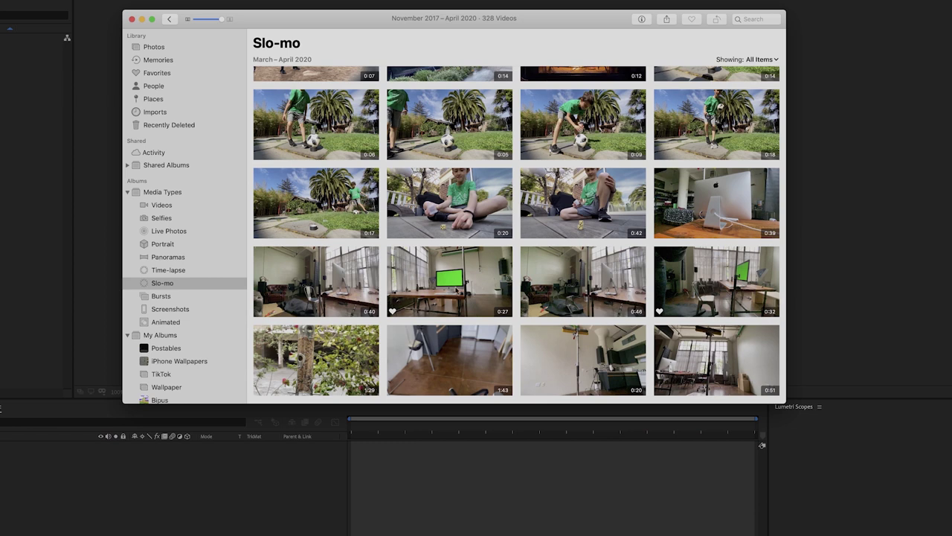
Play the green-screen monitor clip from the Slo-mo album and check which export options it offers.
double_click(450, 281)
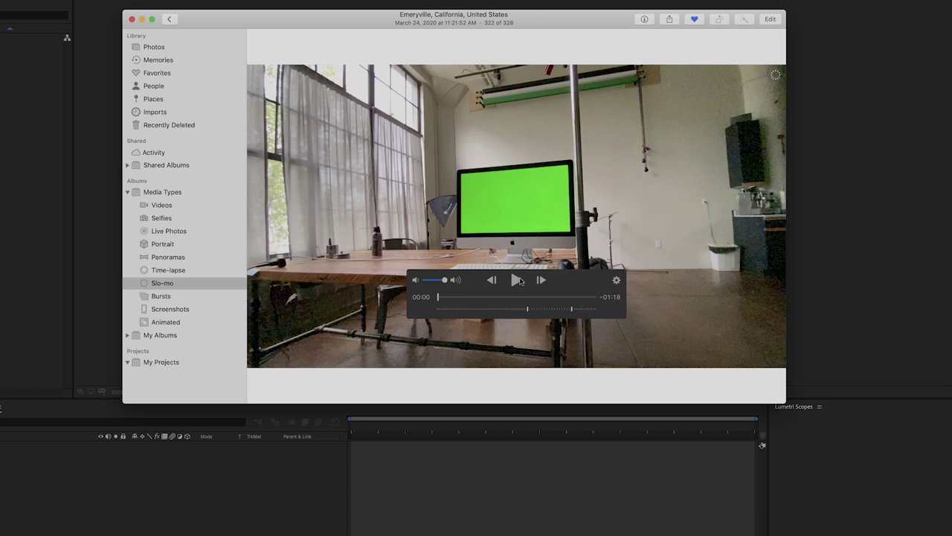
click(515, 281)
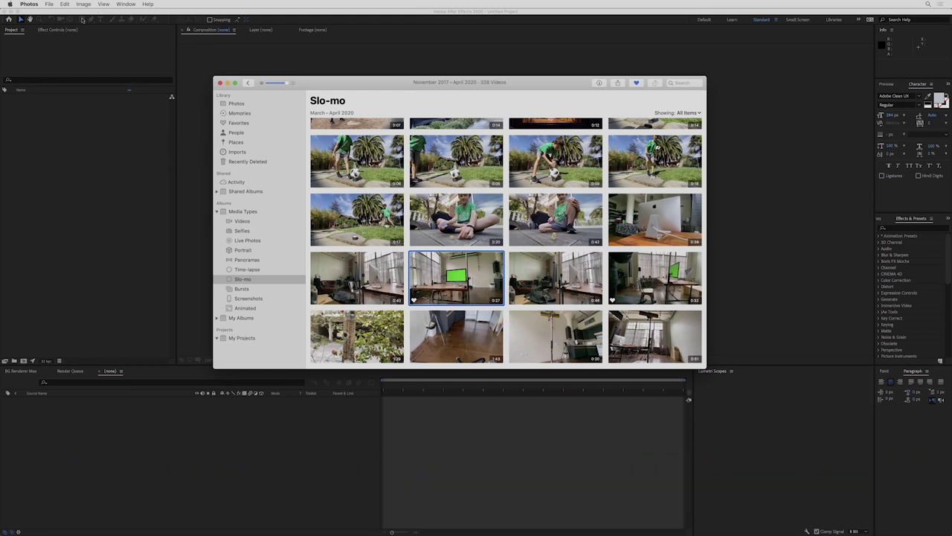
click(49, 3)
mouse_move(63, 55)
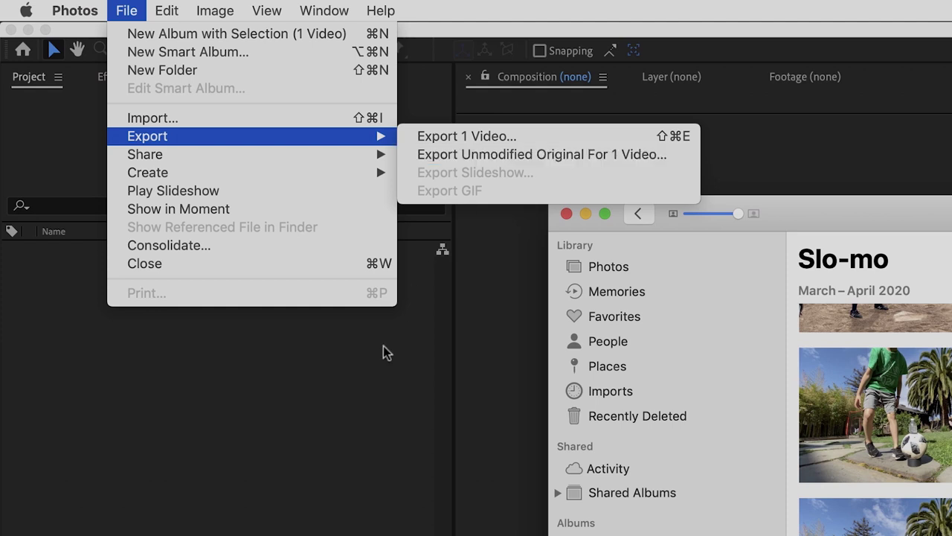
Switch to After Effects and import IMG_5447.MOV from the cam folder as footage.
click(256, 461)
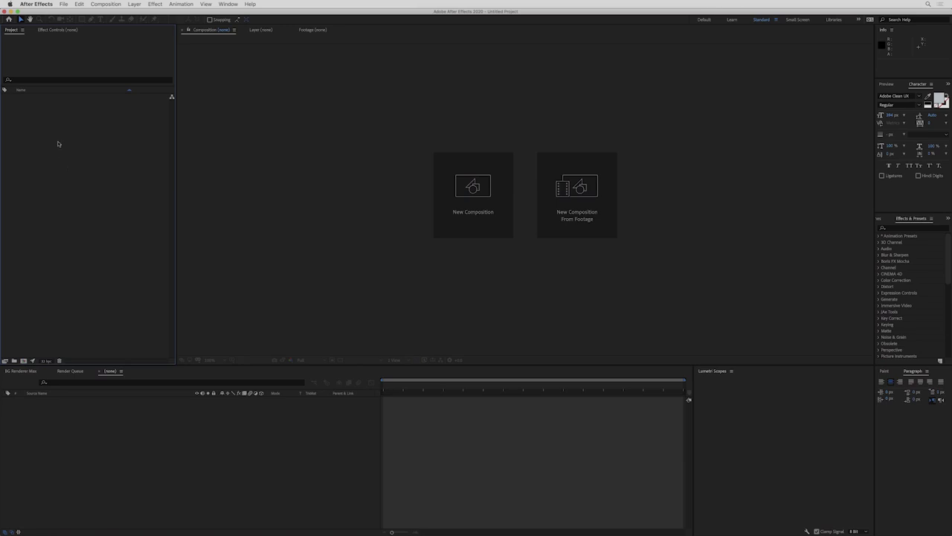
double_click(69, 142)
click(580, 100)
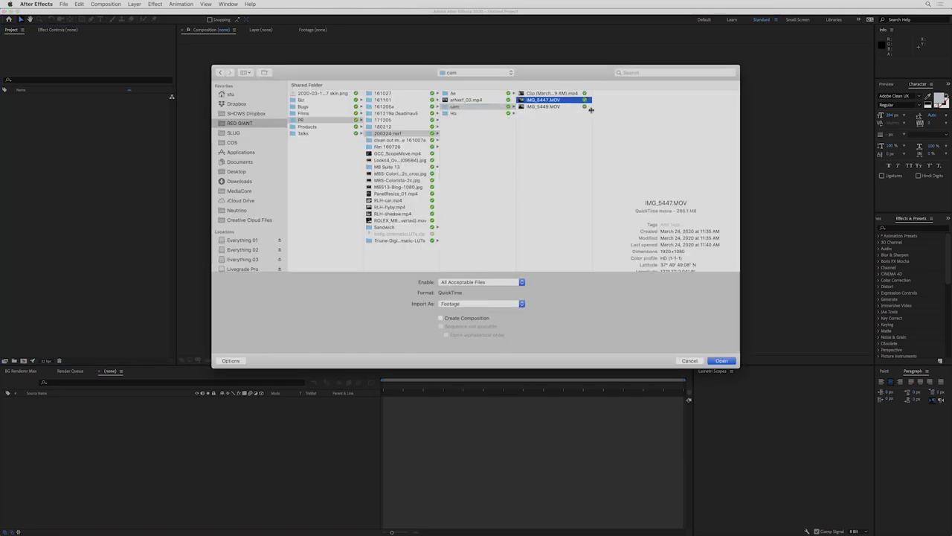
click(590, 108)
double_click(547, 100)
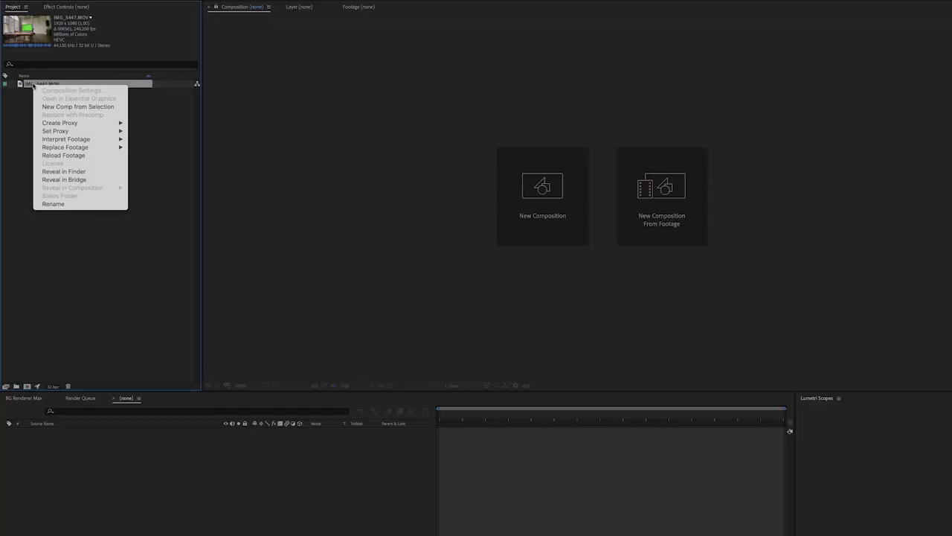
Interpret the IMG_5447.MOV footage so that it conforms to a frame rate of 23.976 fps.
mouse_move(81, 140)
click(159, 141)
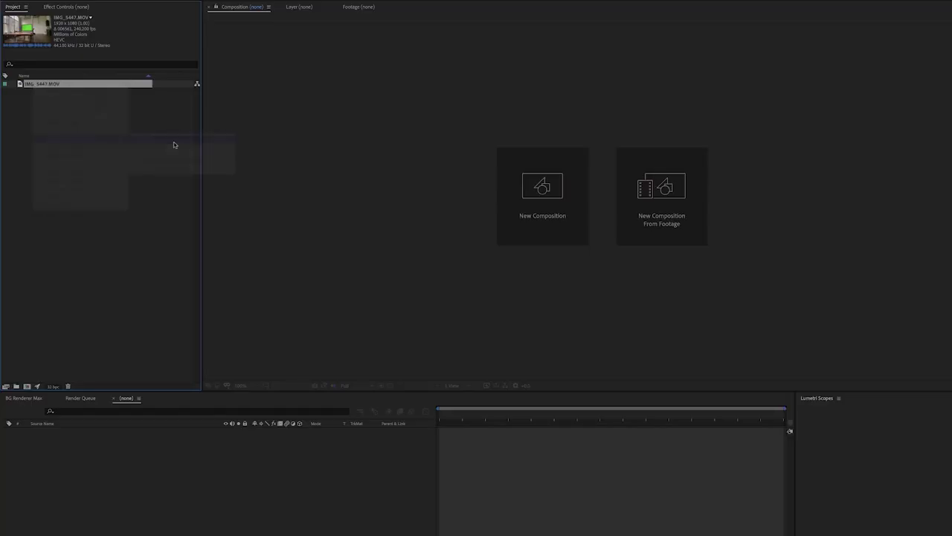
drag(148, 32, 551, 109)
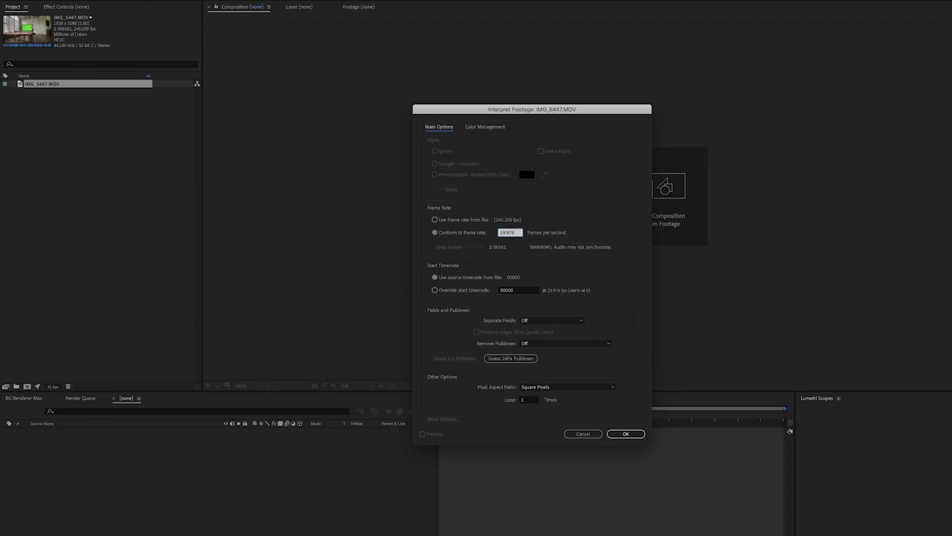
key(Return)
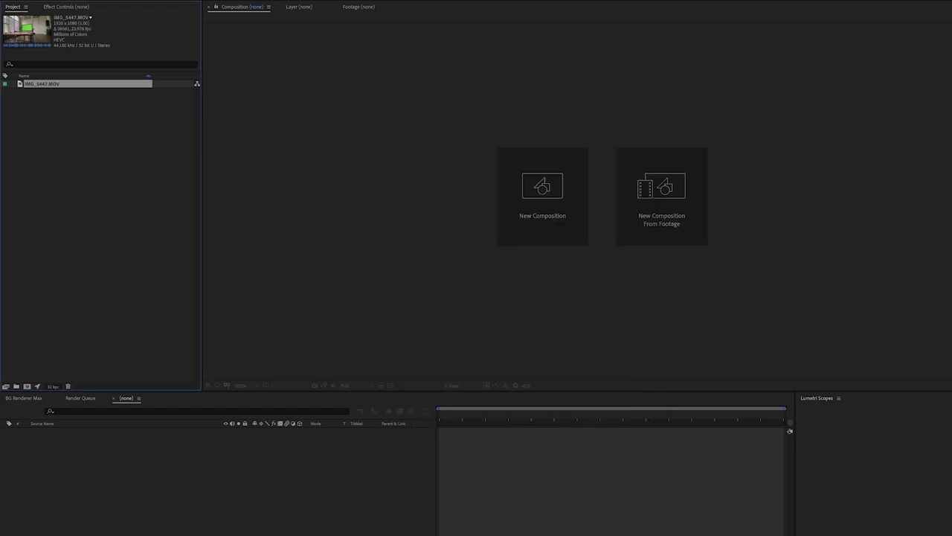
Create a composition from the IMG_5447.MOV footage and preview it from about frame 3748.
drag(32, 87, 378, 224)
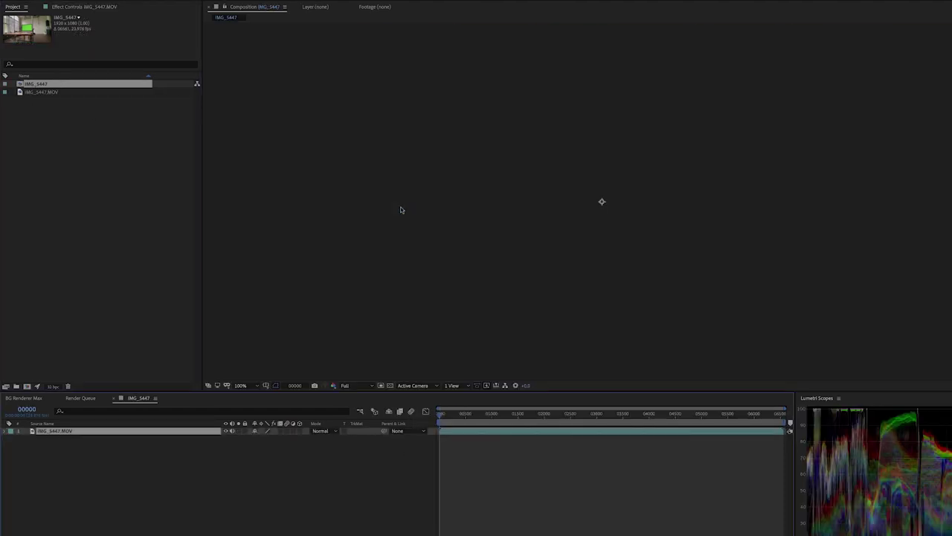
drag(476, 413, 636, 421)
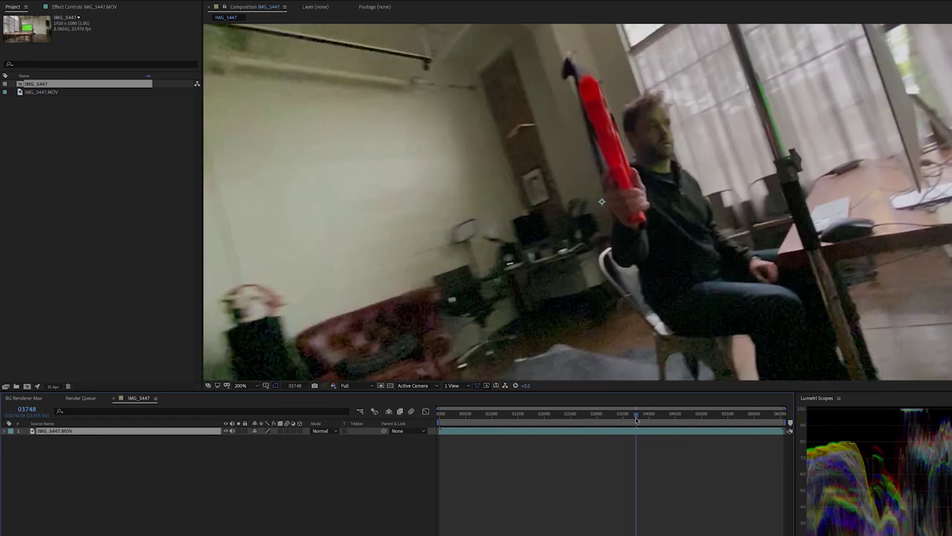
key(space)
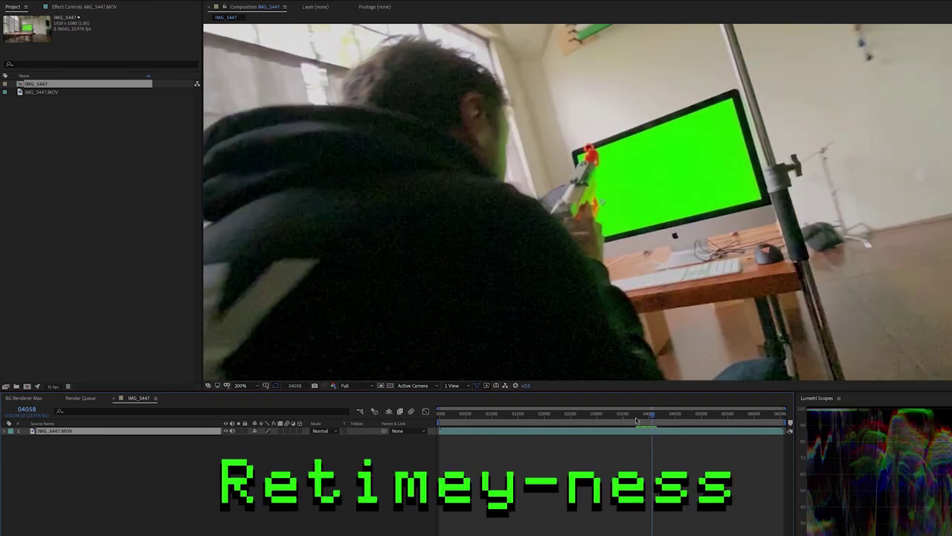
Switch to Photos and play the green-screen monitor clip again to review its slow-motion retiming.
key(super+Tab)
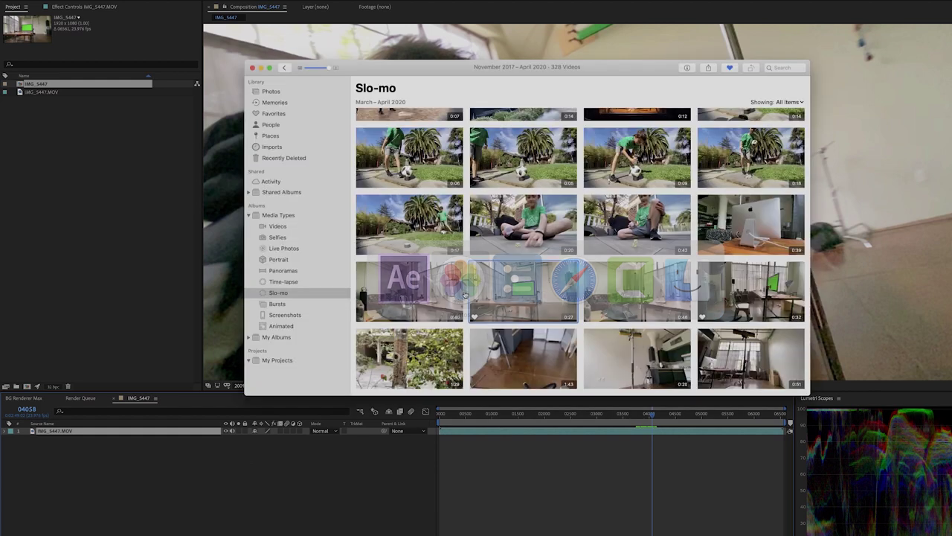
double_click(509, 297)
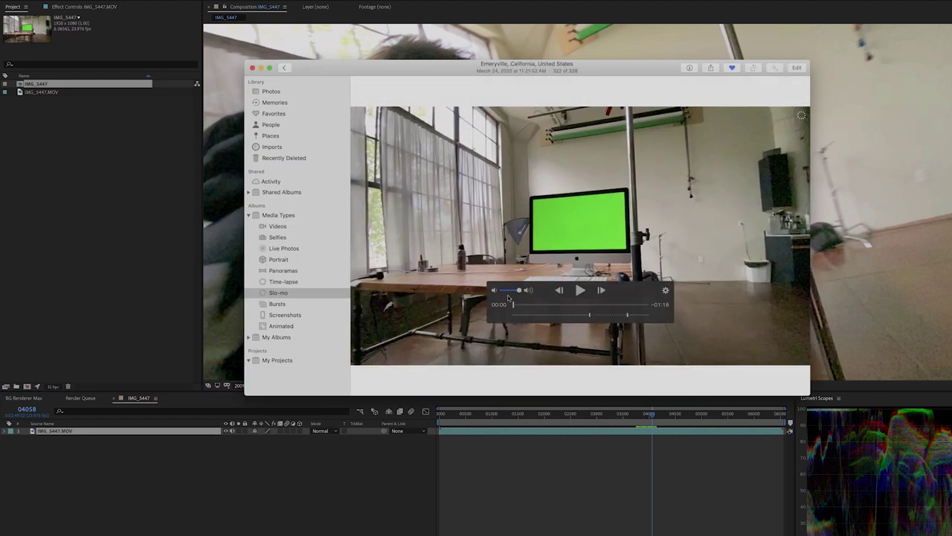
click(577, 291)
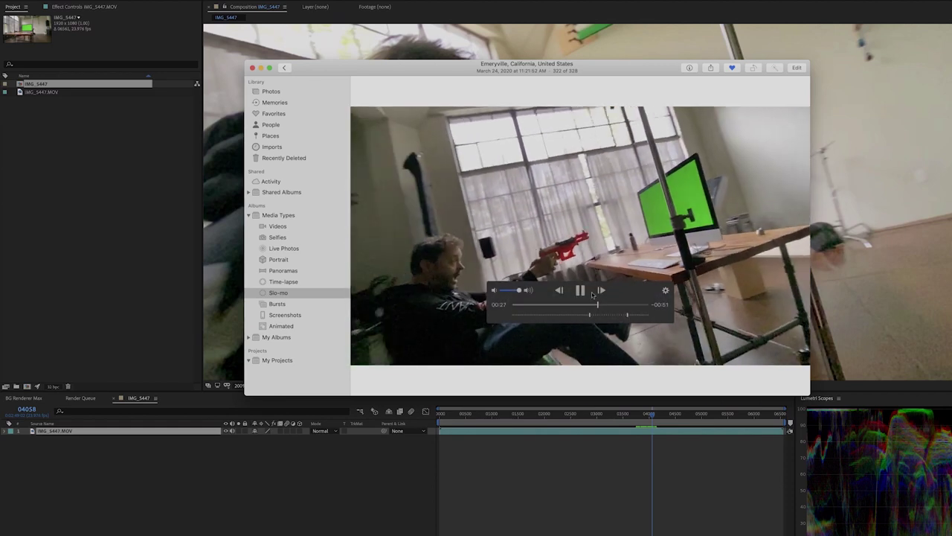
Return to After Effects and review the action in the IMG_5447 composition between frames 3683 and 4154.
click(636, 418)
drag(636, 420, 633, 423)
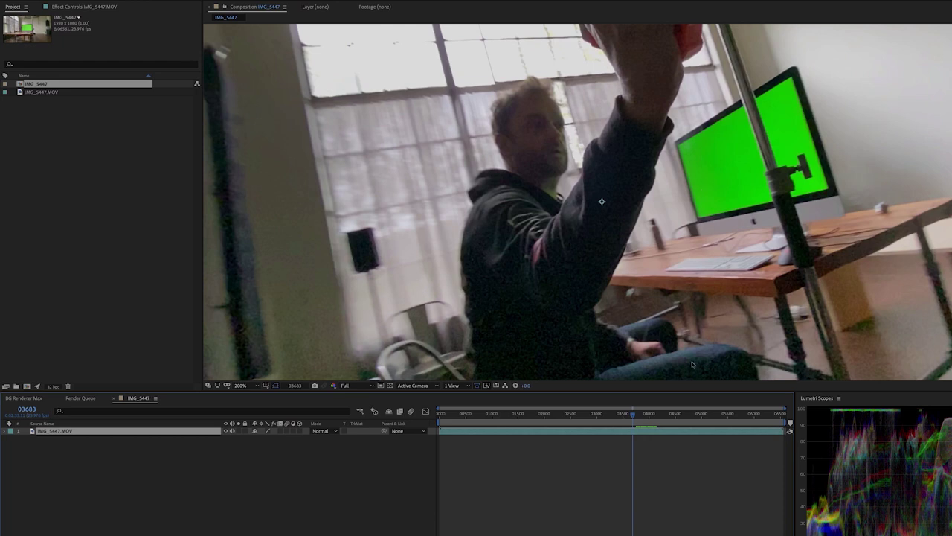
drag(635, 419, 659, 422)
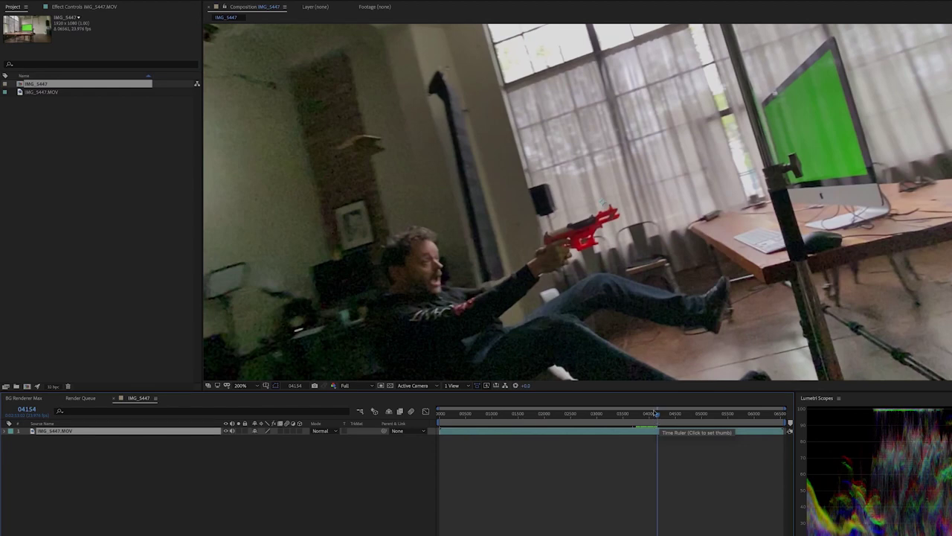
drag(654, 419, 651, 423)
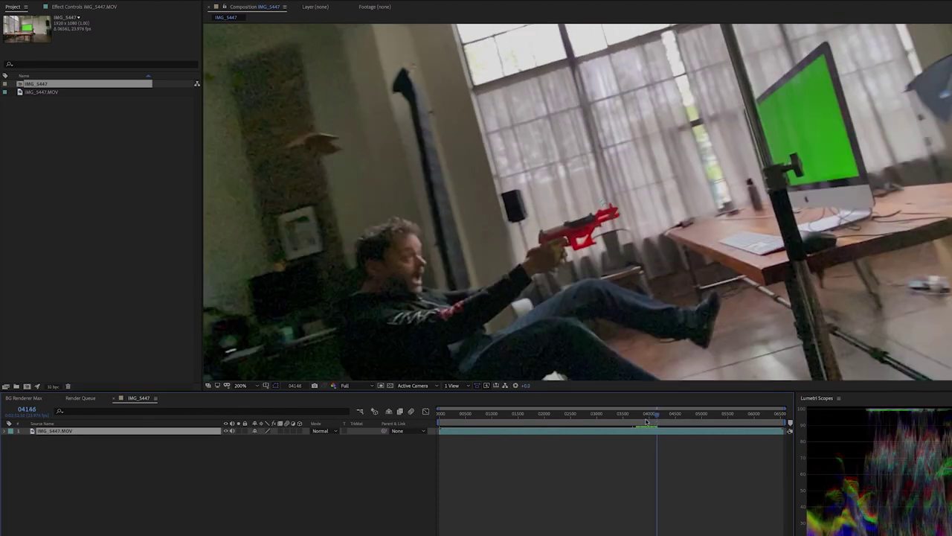
Inspect the toy gun, the actor's face and the dark background at 400% magnification on frame 4146.
scroll(312, 250, up, 2)
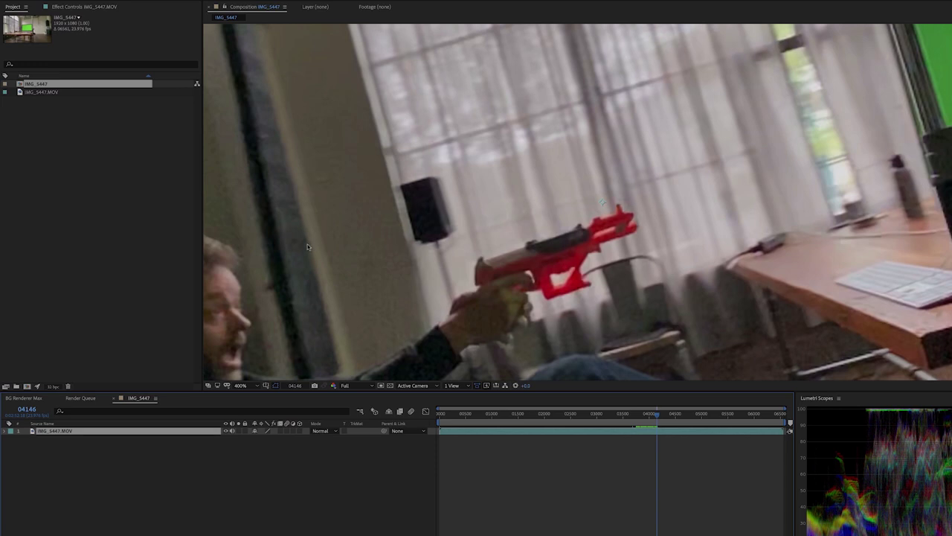
mouse_move(421, 245)
mouse_down()
mouse_move(590, 244)
mouse_move(601, 153)
mouse_move(606, 221)
mouse_move(560, 246)
mouse_up()
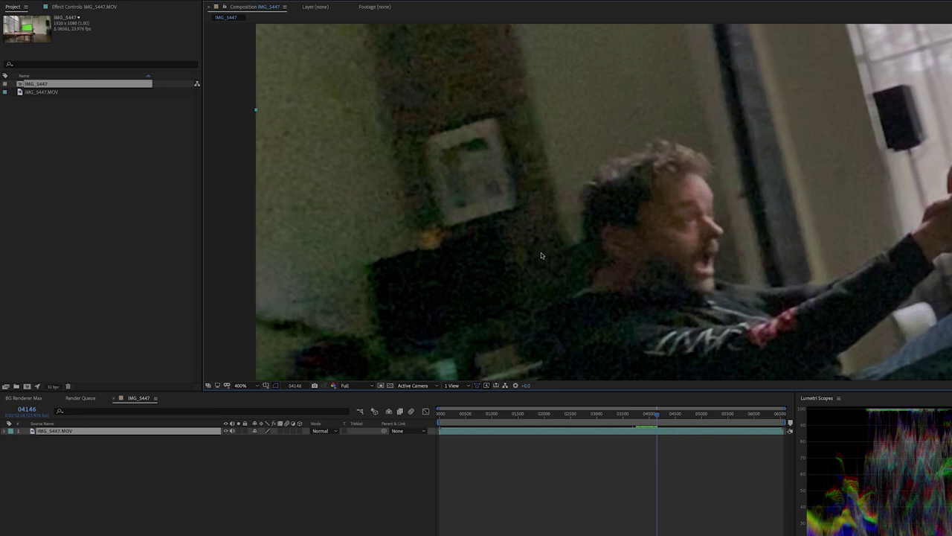
scroll(558, 266, down, 1)
scroll(558, 266, down, 1)
drag(591, 237, 426, 259)
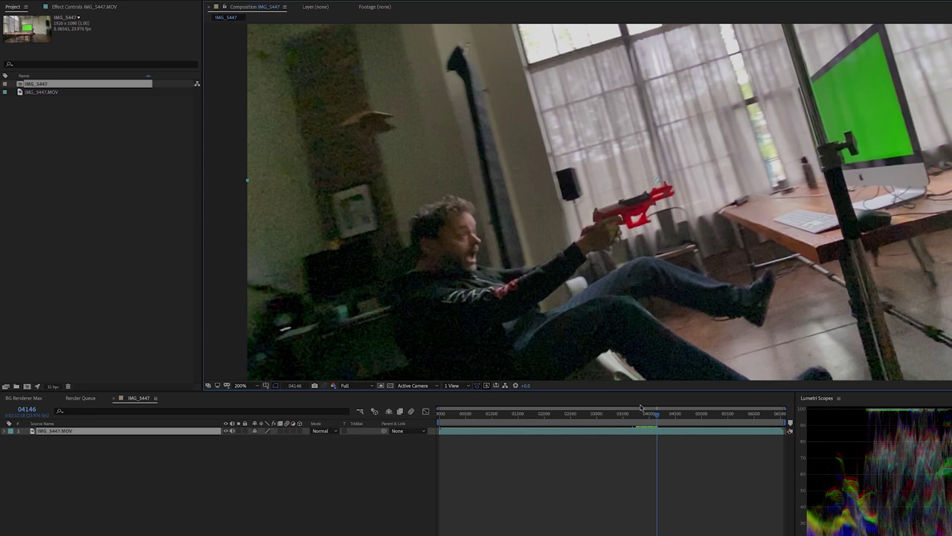
Try Track Camera on the IMG_5447.MOV layer and review the camera solve around frame 3967.
drag(657, 418, 656, 419)
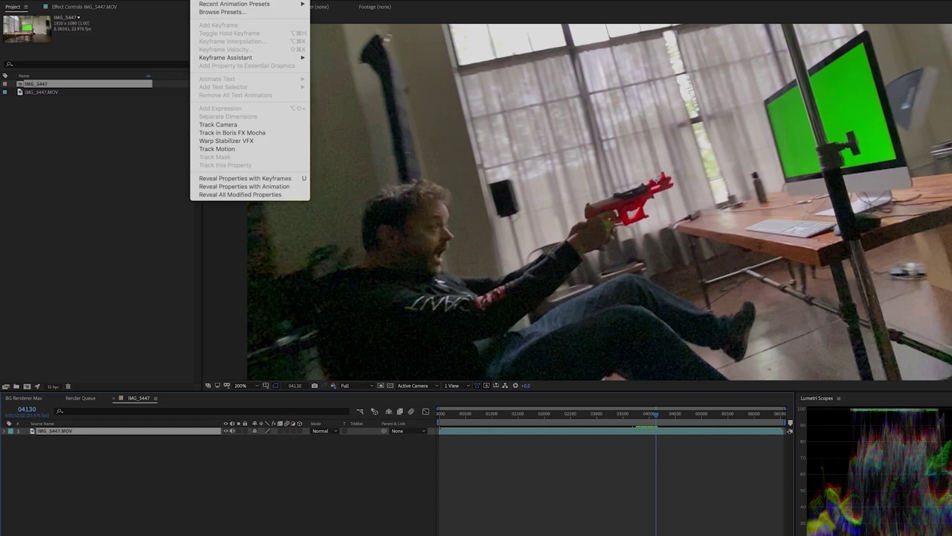
click(220, 124)
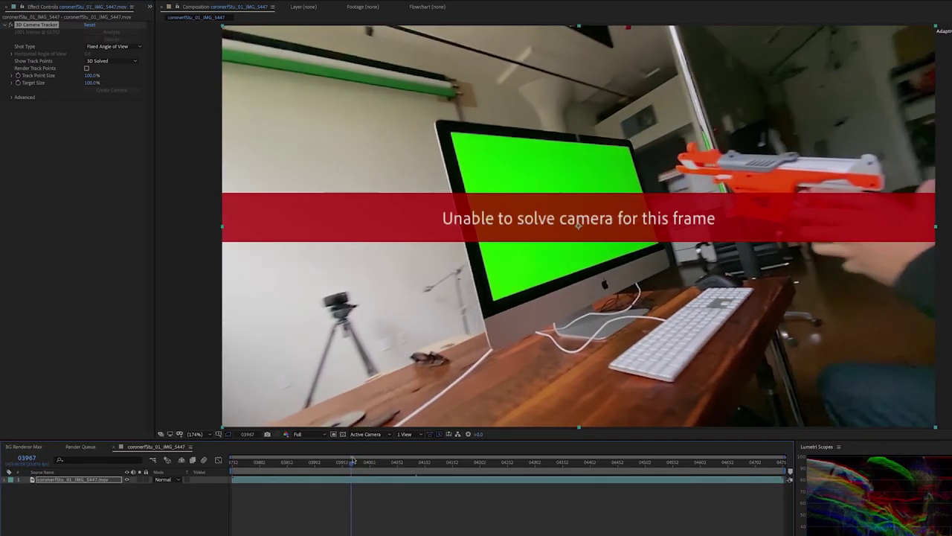
mouse_move(354, 461)
mouse_down()
mouse_move(363, 459)
mouse_move(344, 460)
mouse_move(367, 460)
mouse_move(342, 462)
mouse_up()
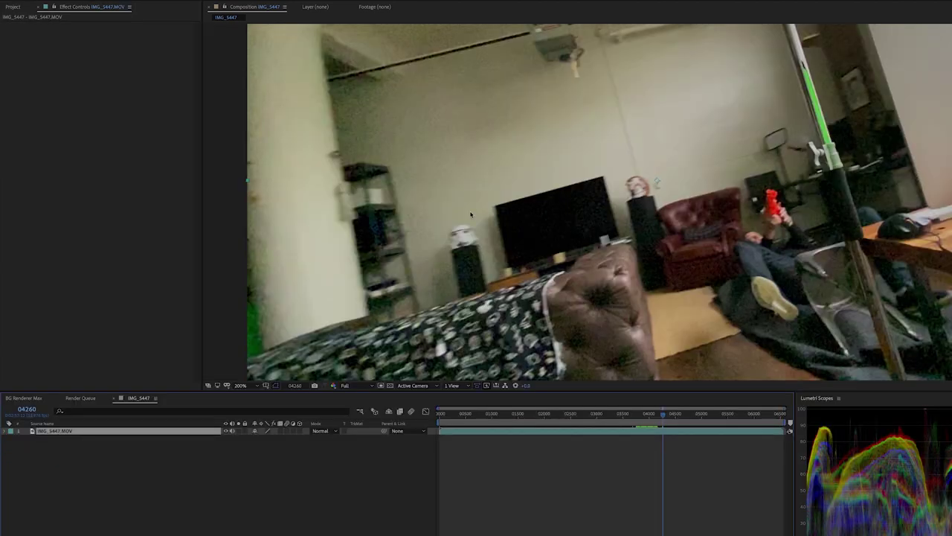
Apply the VFX Lens Distortion effect to IMG_5447.MOV at frame 4106 and trace the left edge of the window frame as a straight line.
drag(657, 414, 652, 418)
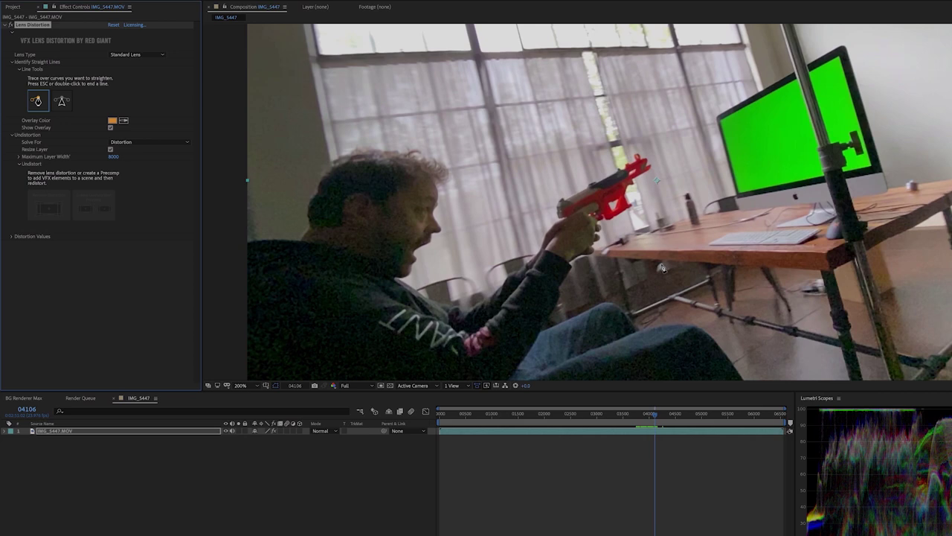
drag(368, 391, 367, 498)
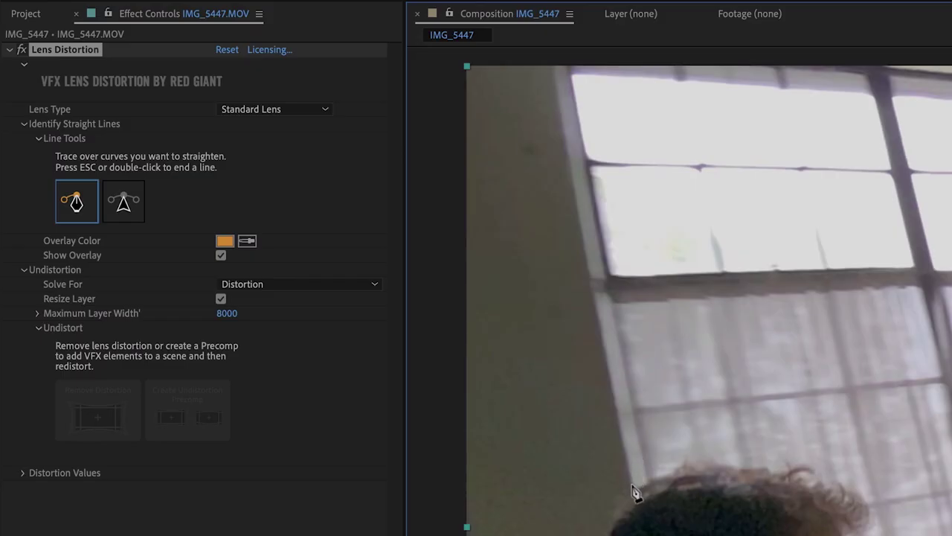
click(316, 242)
click(606, 359)
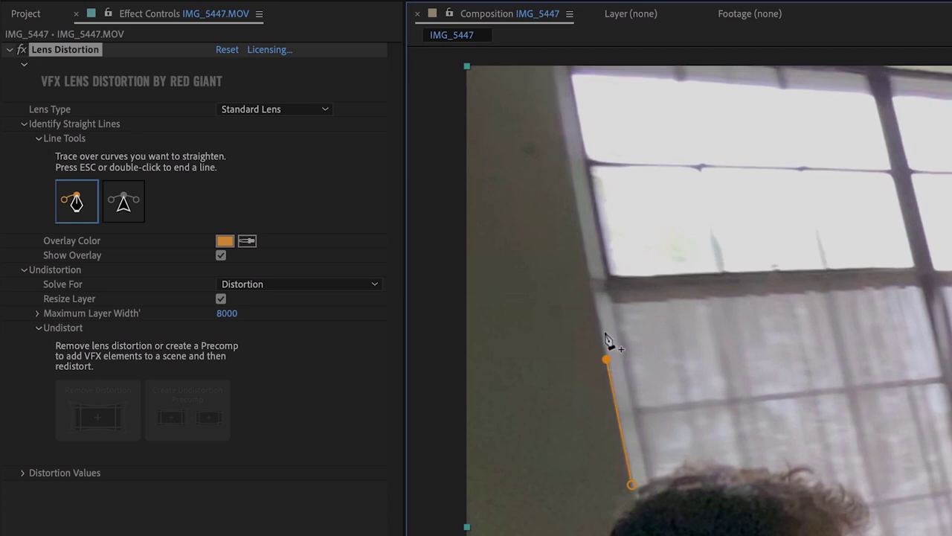
click(580, 225)
click(565, 143)
click(558, 94)
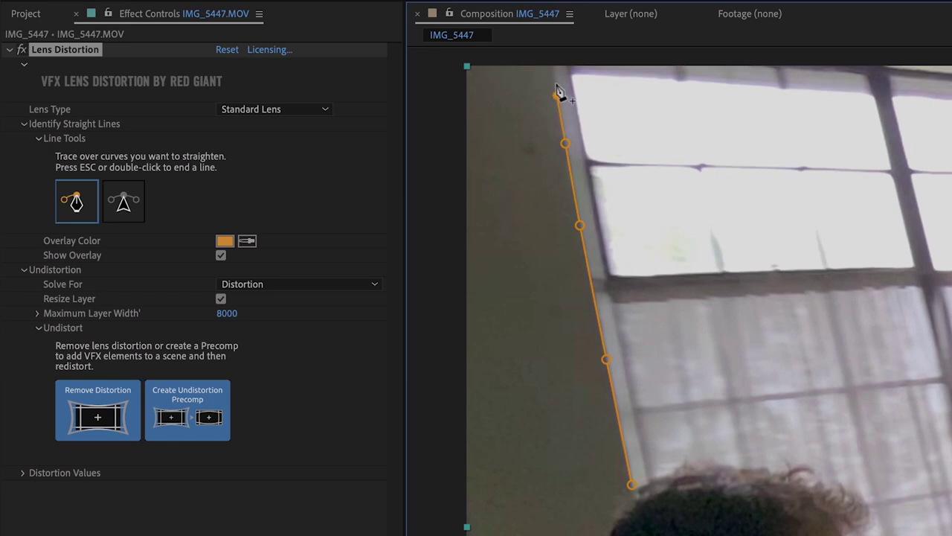
double_click(553, 69)
Remove the lens distortion from the footage, create an undistortion precomp, and check both resulting layers.
click(108, 421)
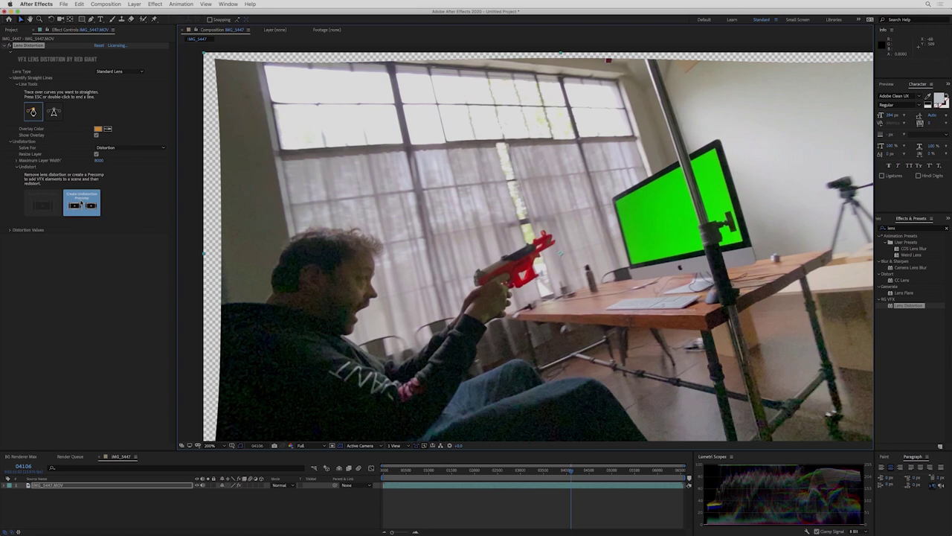
click(82, 203)
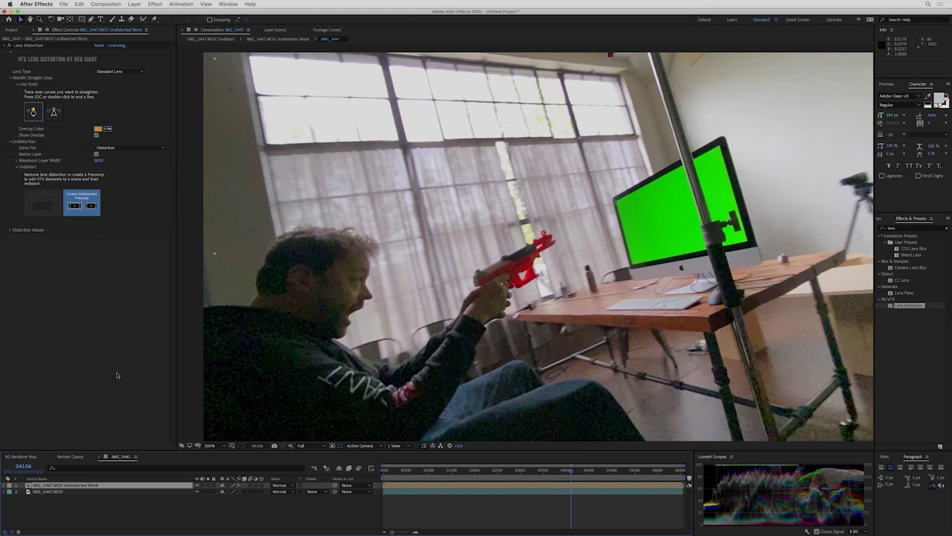
click(66, 493)
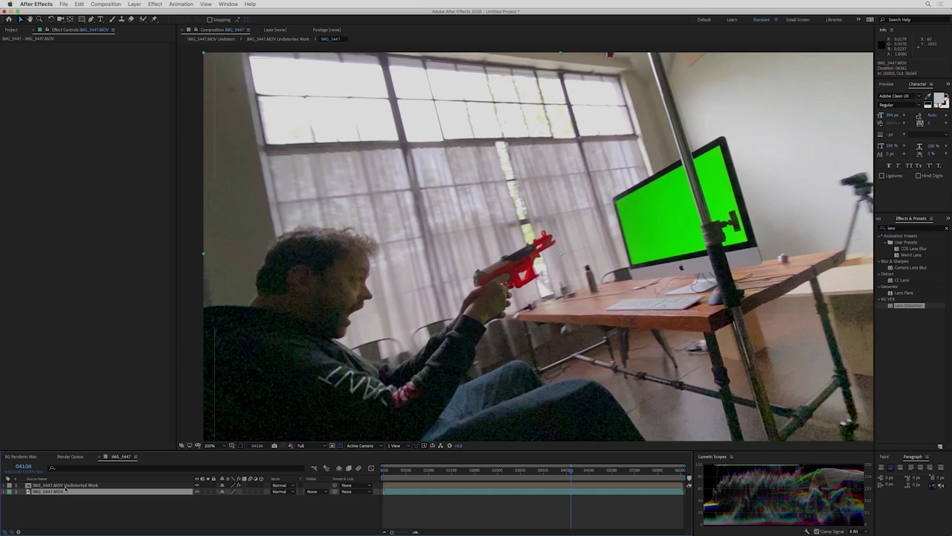
click(67, 486)
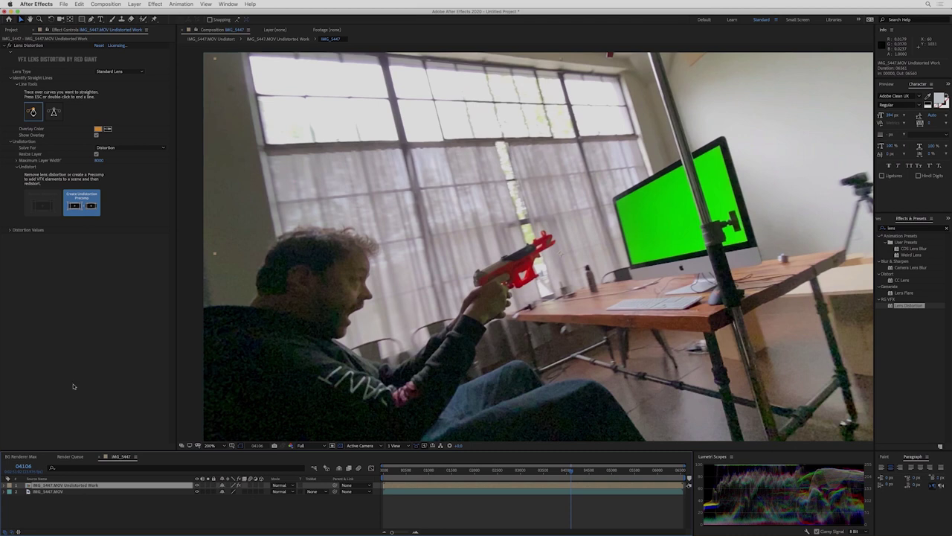
View the project flowchart to examine the undistortion precomps, and return to the IMG_5447 composition.
click(7, 30)
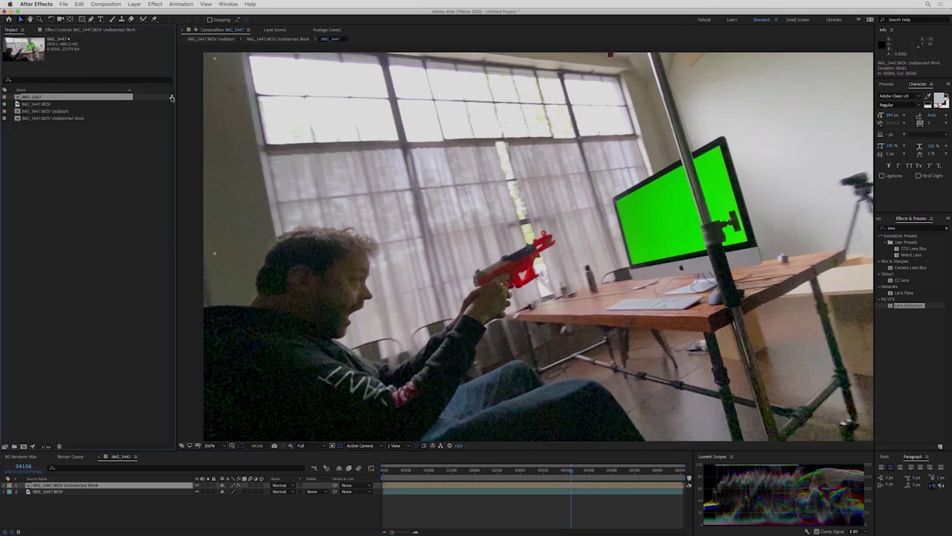
click(172, 98)
drag(20, 123, 320, 104)
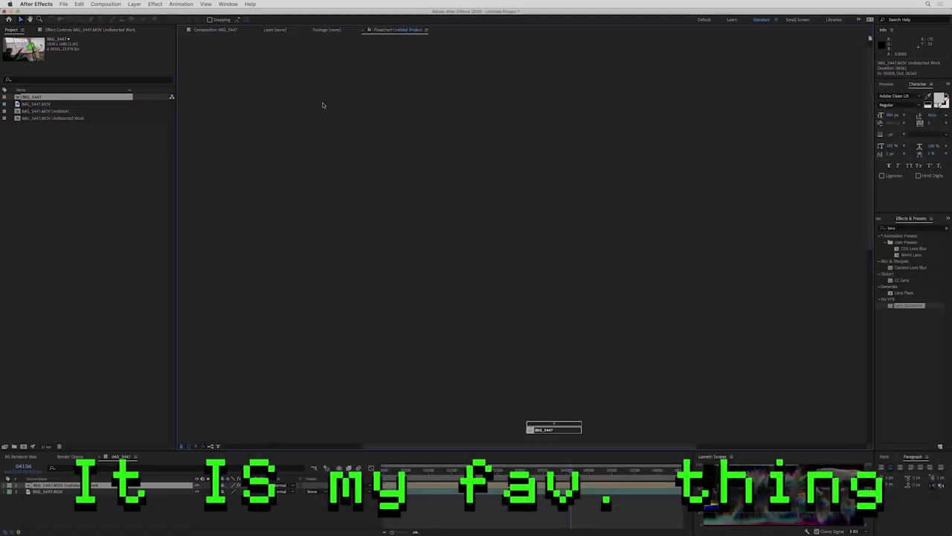
click(128, 464)
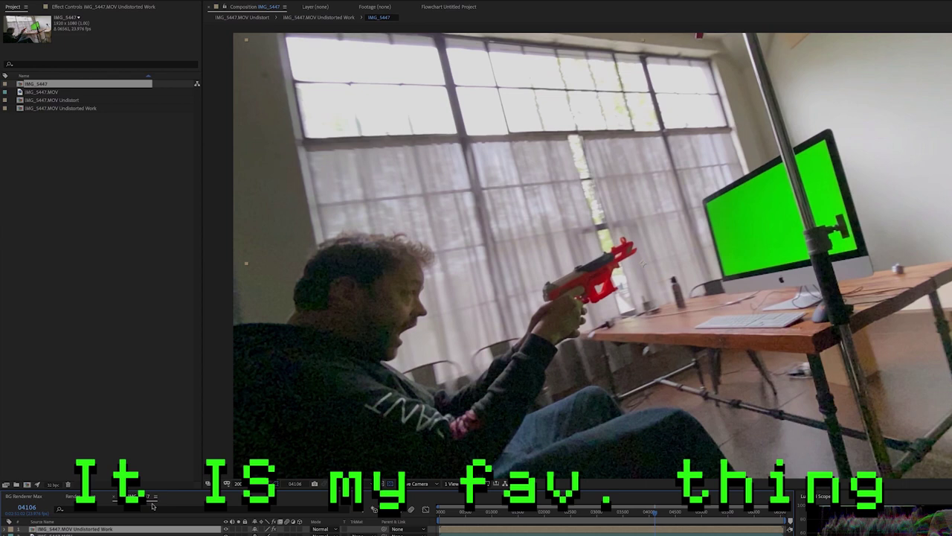
Rename the IMG_5447 composition as Comp The Awesome.
key(ctrl+k)
text(Comp)
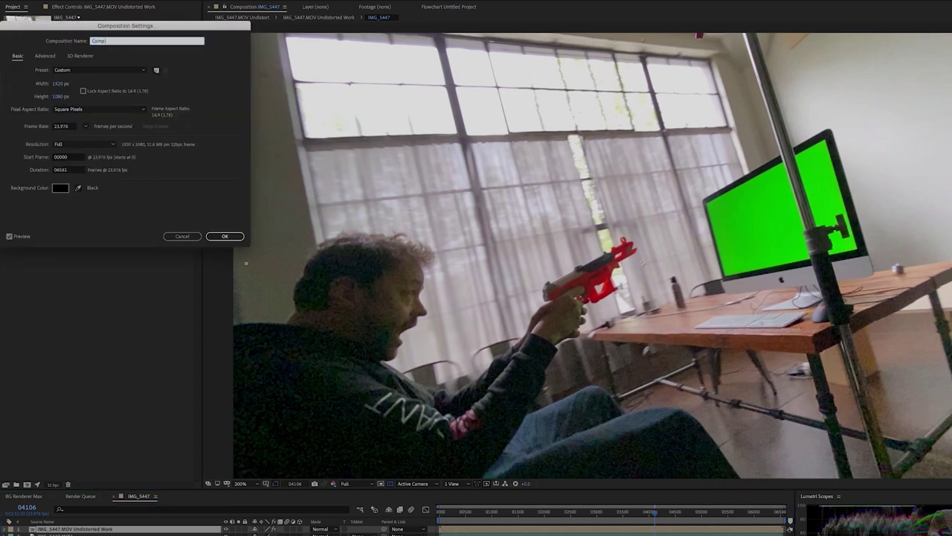
text( The Awesome)
key(Return)
View the project flowchart and arrange the Undistort and Undistorted Work nodes in a descending chain above Comp The Awesome.
key(ctrl+F11)
click(635, 456)
click(638, 416)
drag(621, 369, 500, 332)
drag(552, 415, 528, 406)
click(537, 334)
drag(538, 334, 506, 328)
drag(525, 407, 519, 372)
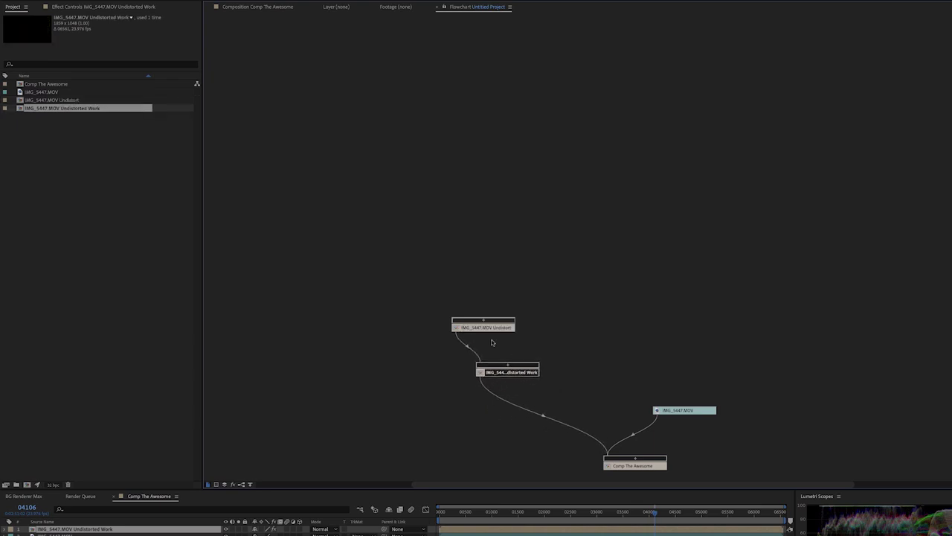
drag(484, 329, 463, 281)
click(488, 316)
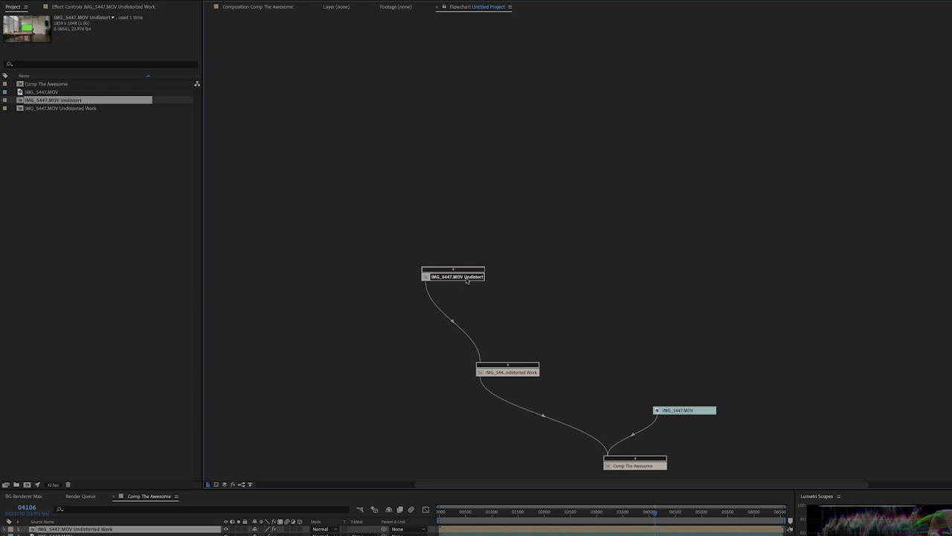
Open the IMG_5447.MOV Undistort precomp, move up to Undistorted Work, and turn off the transparency grid there.
double_click(465, 281)
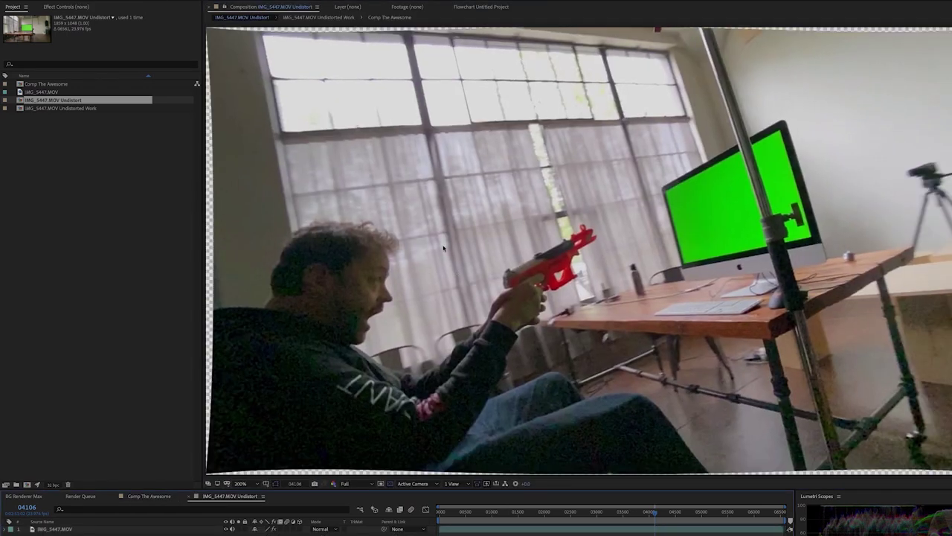
key(Tab)
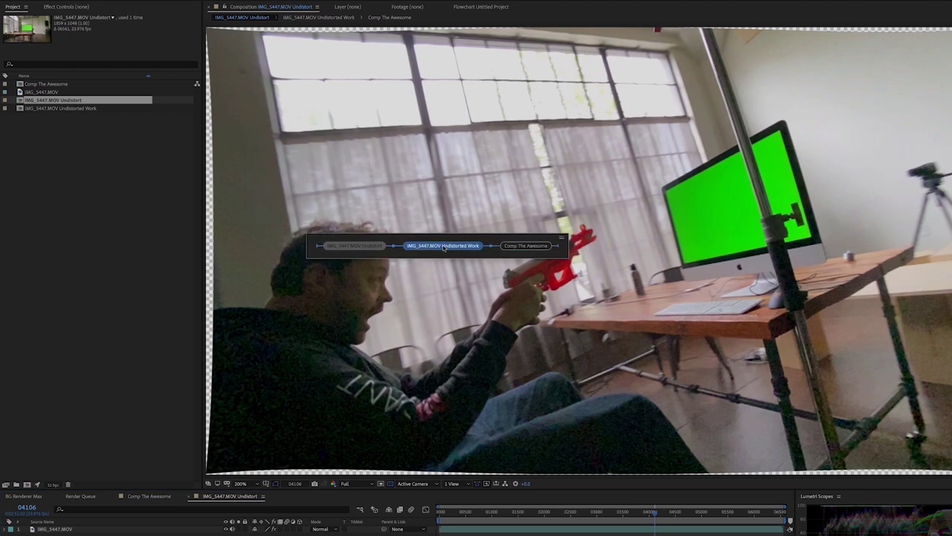
click(444, 246)
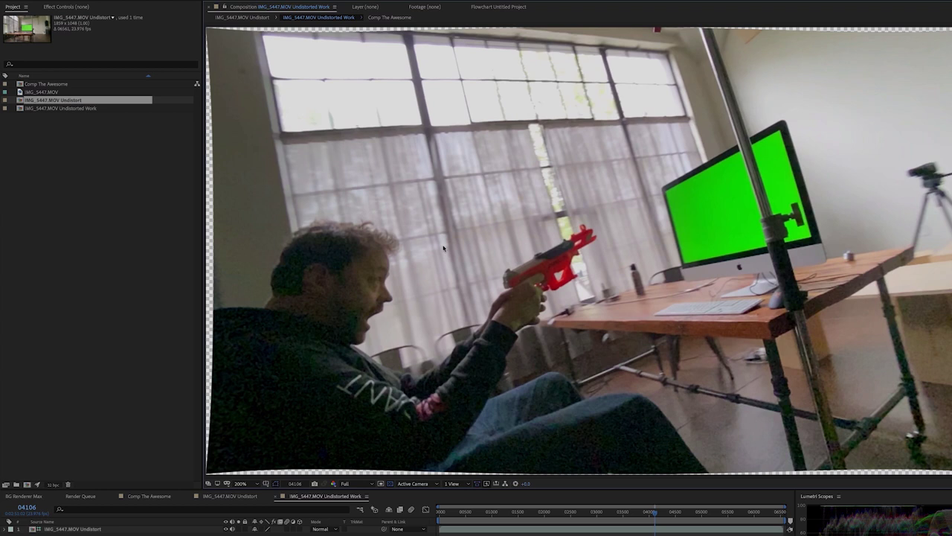
click(390, 483)
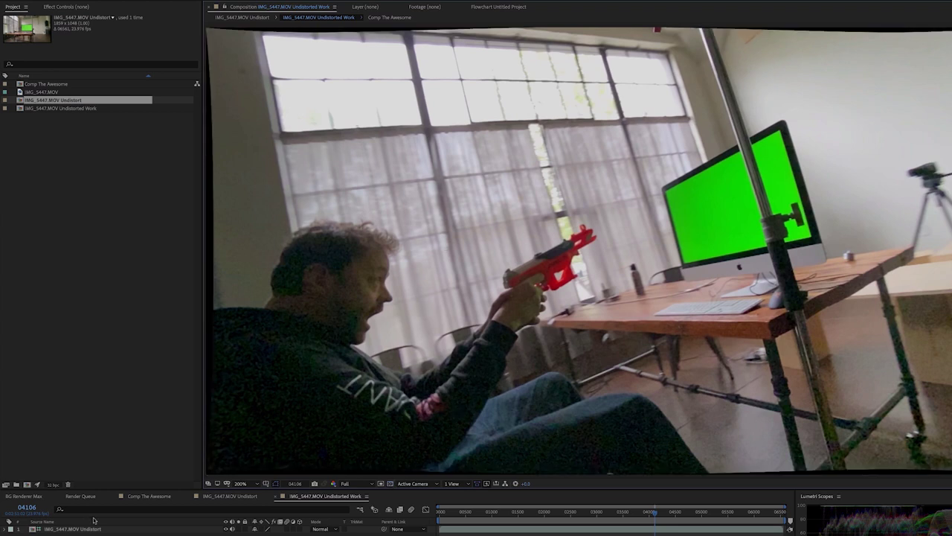
click(184, 529)
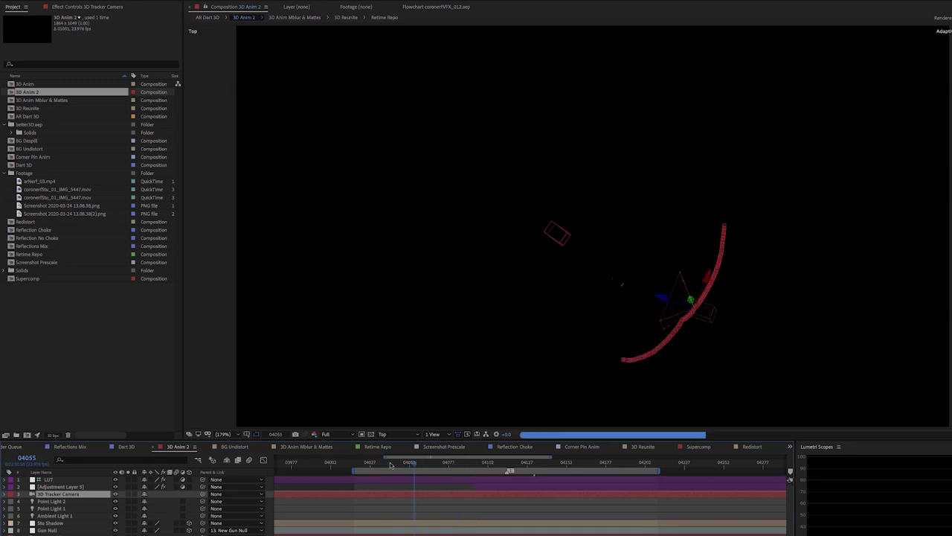
Scrub through the 3D Anim 2 composition to examine the tracked camera's path from above.
drag(407, 466, 540, 470)
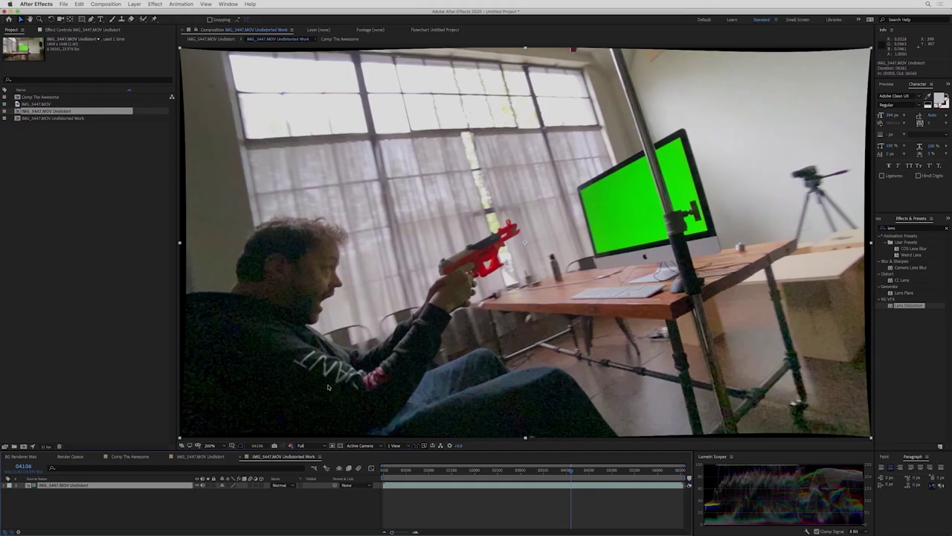
Create an orange solid 200 px wide in the IMG_5447.MOV Undistorted Work composition.
key(super+y)
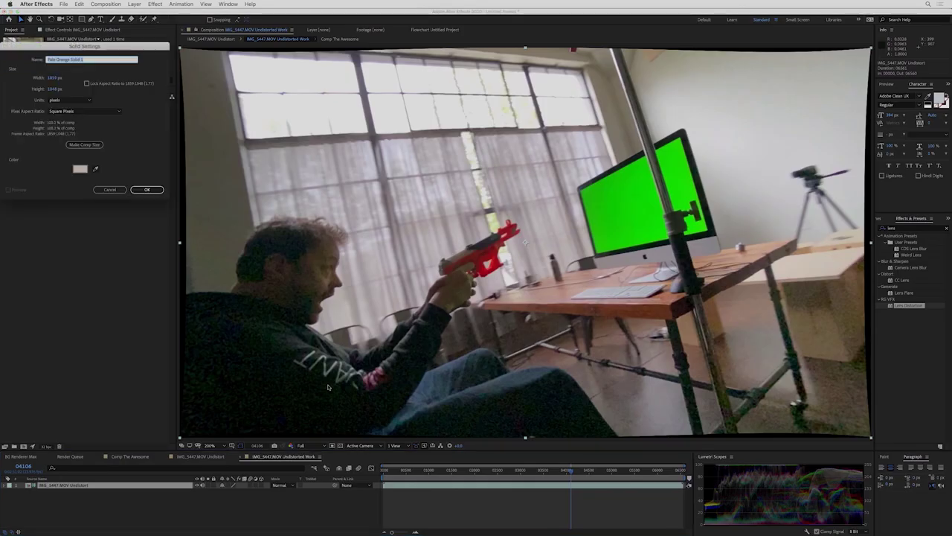
click(80, 168)
drag(107, 130, 106, 130)
click(74, 71)
click(169, 58)
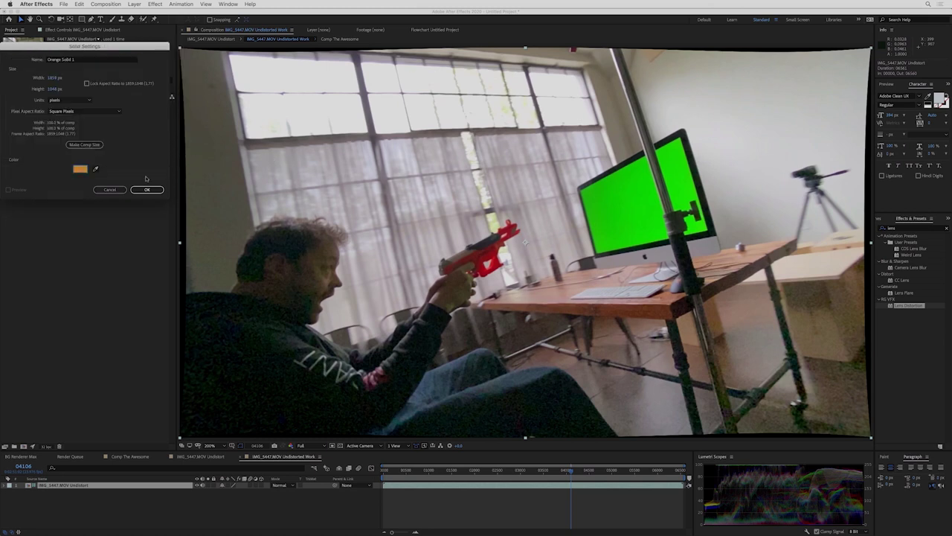
key(Tab)
text(200)
key(Tab)
key(Return)
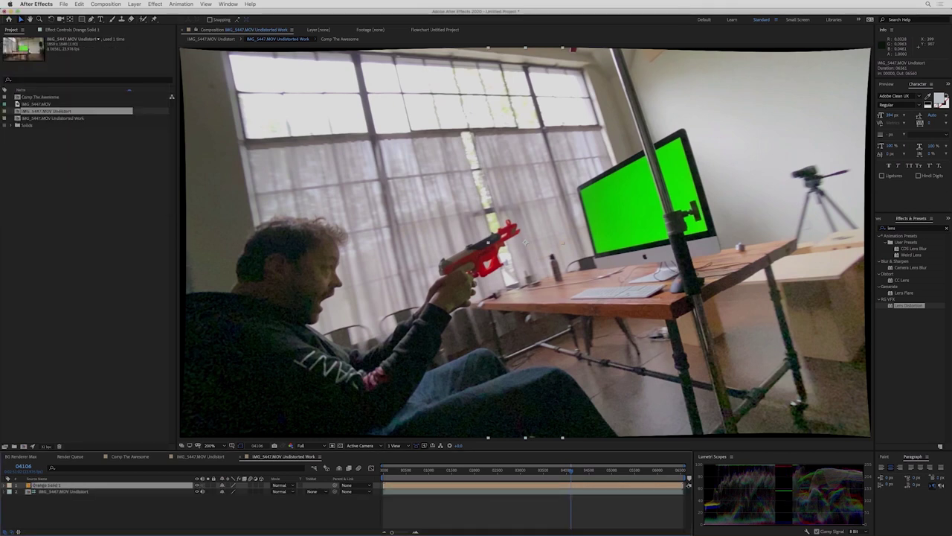
Rotate and reposition the orange solid so its edge lines up with the slanted left side of the window frame.
key(w)
drag(536, 94, 492, 97)
key(v)
drag(511, 171, 301, 151)
key(w)
mouse_move(340, 360)
mouse_down()
mouse_move(327, 360)
mouse_move(338, 358)
mouse_up()
key(v)
drag(323, 314, 308, 319)
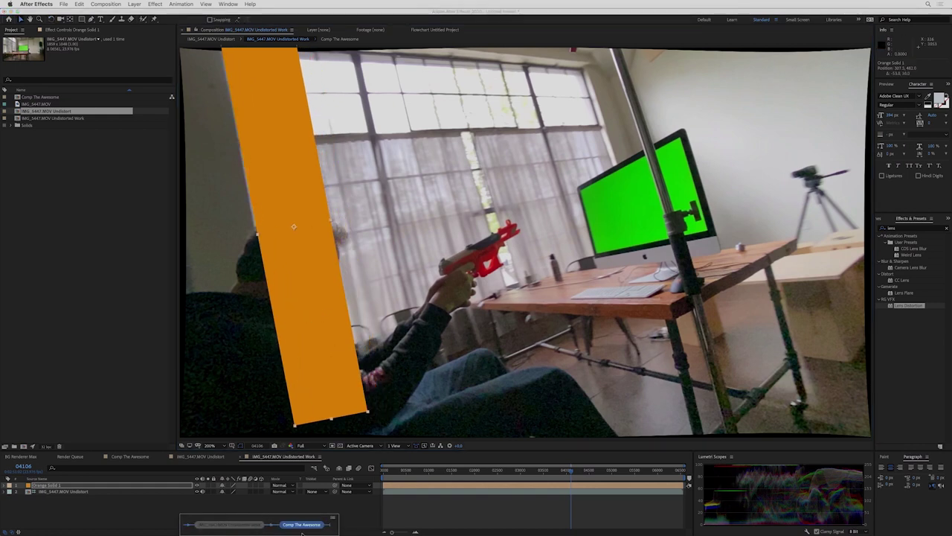
Check the Lens Distortion effect's distortion values in Comp The Awesome and compare the solid with its undistorted version in Undistorted Work.
key(shift+Escape)
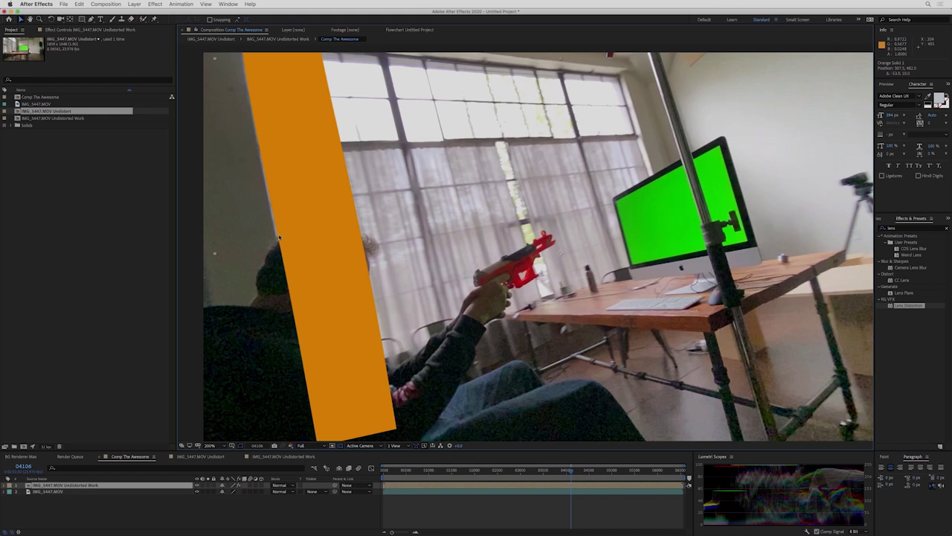
click(90, 29)
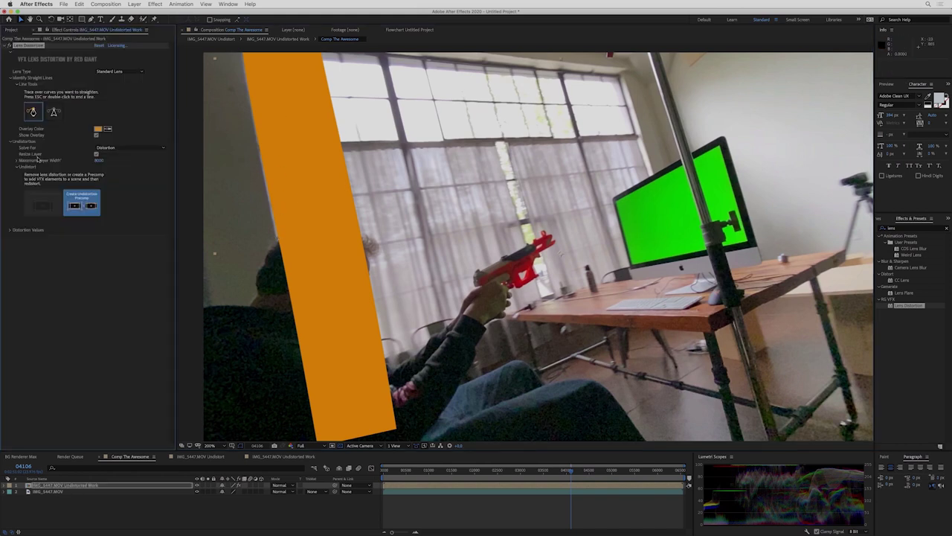
click(10, 230)
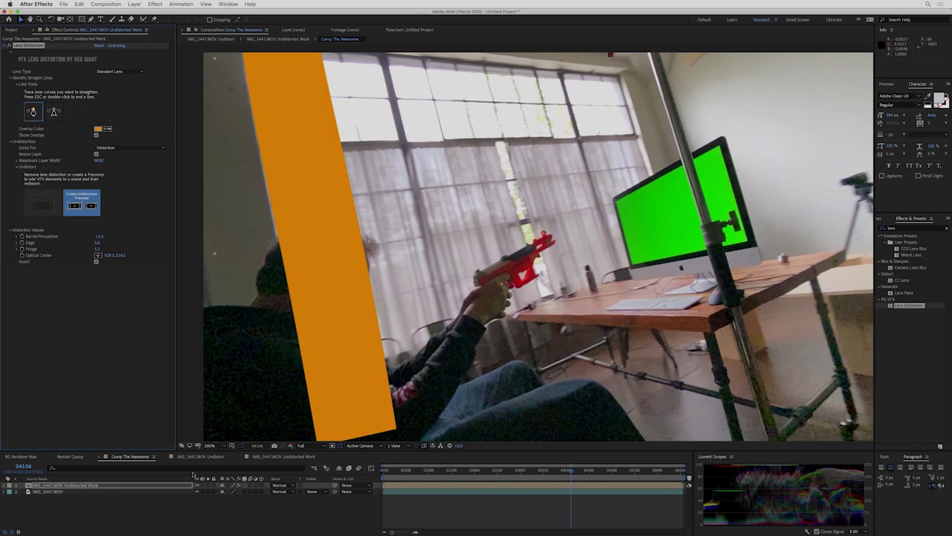
click(289, 458)
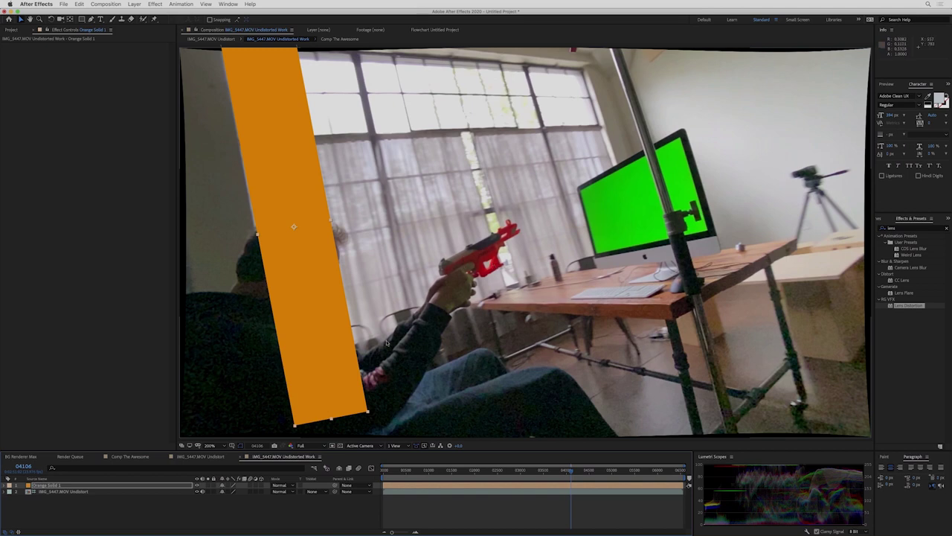
click(72, 493)
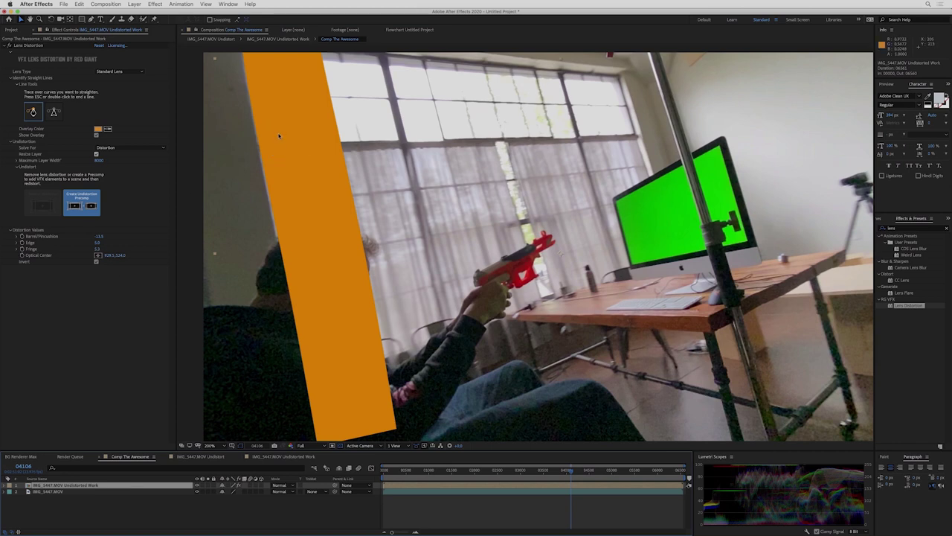
Toggle the visibility of IMG_5447.MOV and the Undistorted Work layer in Comp The Awesome to compare their contents.
click(197, 491)
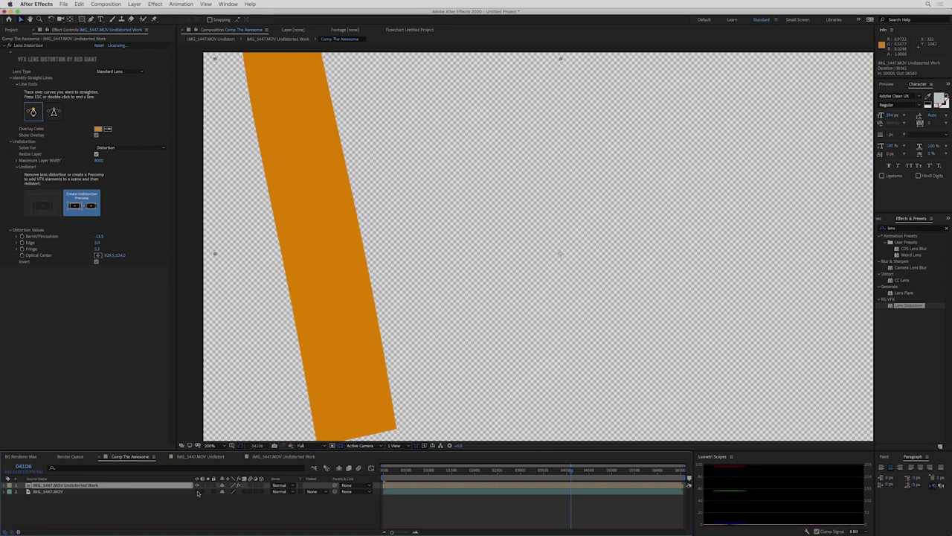
click(197, 492)
click(197, 485)
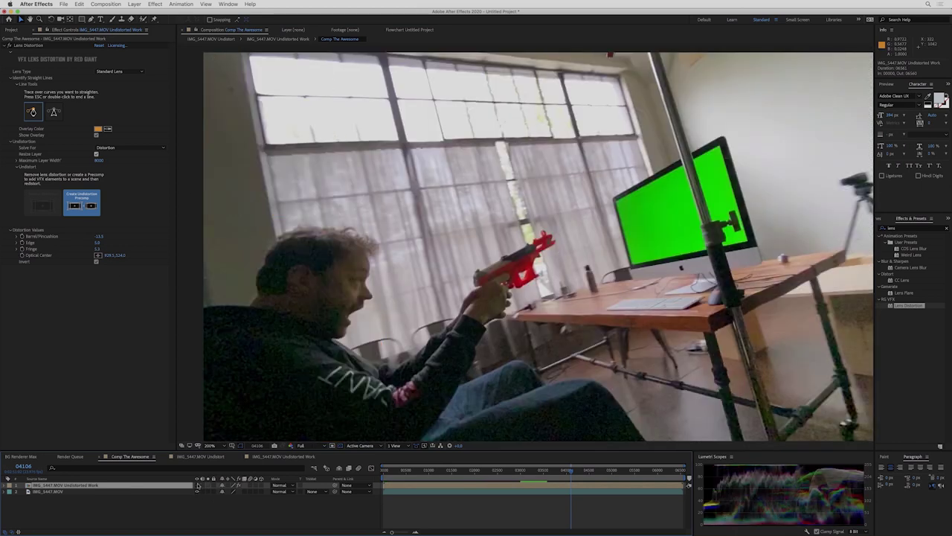
click(61, 491)
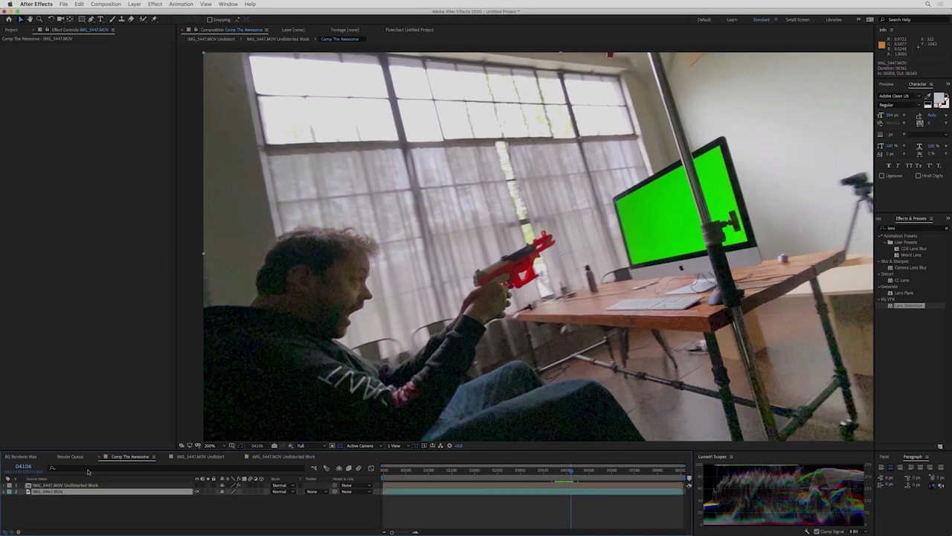
click(89, 484)
click(198, 485)
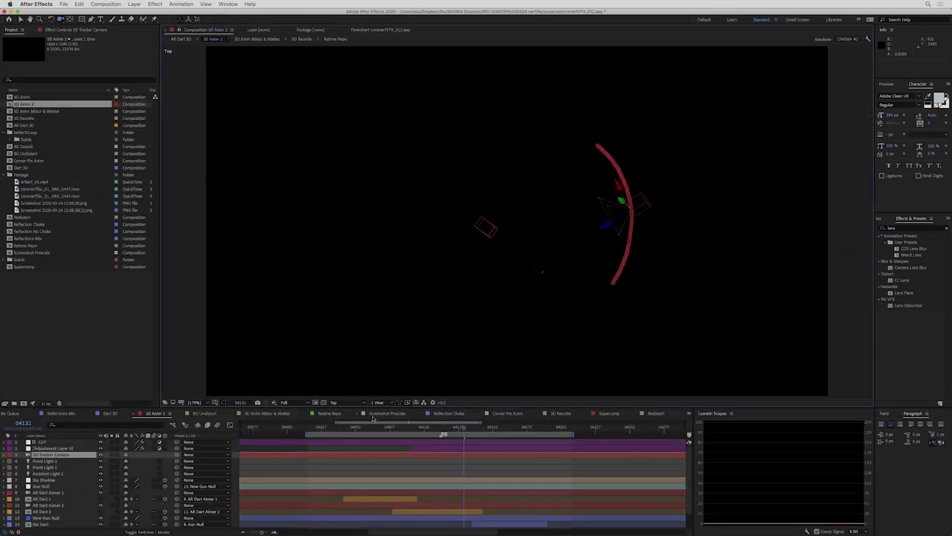
Scrub through the 3D Anim 2 camera move and check the undistorted footage's edges against the transparency grid at frame 4135.
click(436, 430)
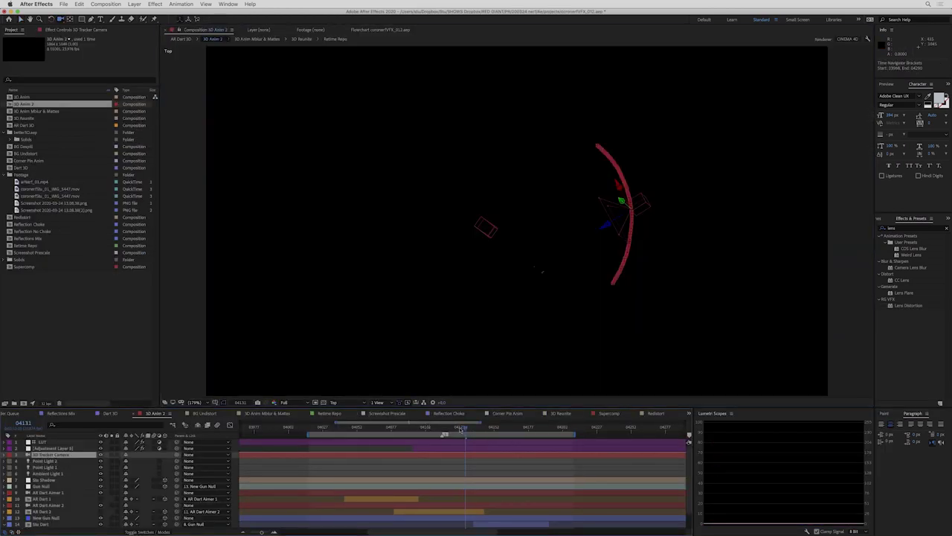
drag(421, 431, 558, 435)
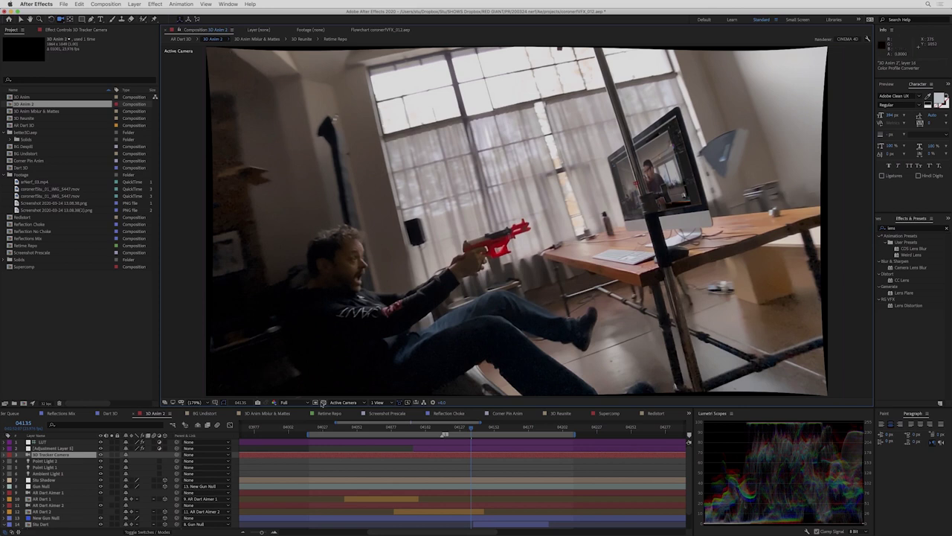
click(316, 402)
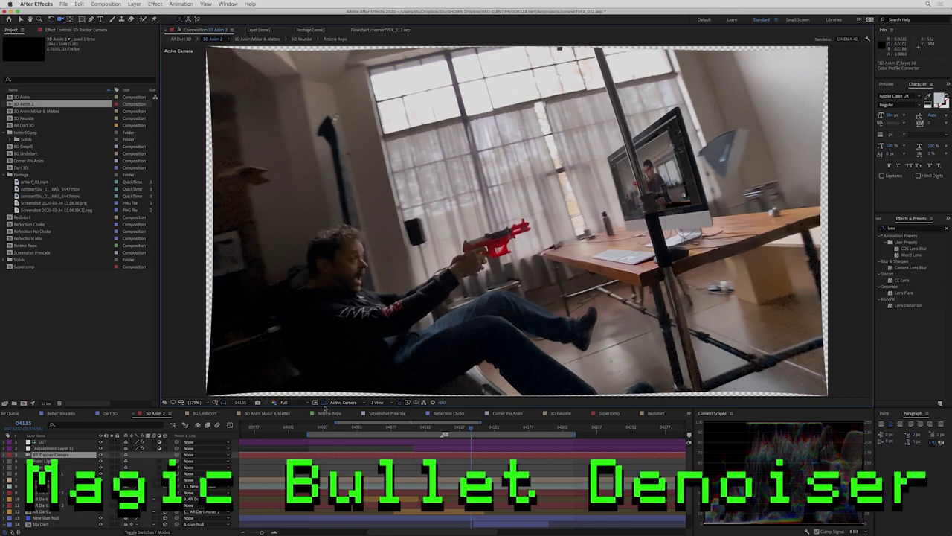
click(323, 402)
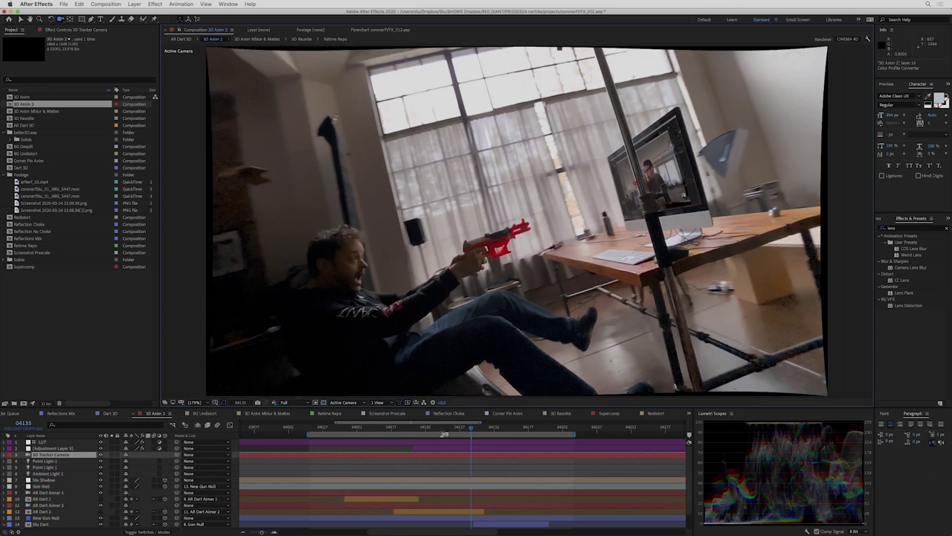
Go to frame 4163 in 3D Anim 2 and examine the flying blue dart up close.
drag(471, 430, 509, 429)
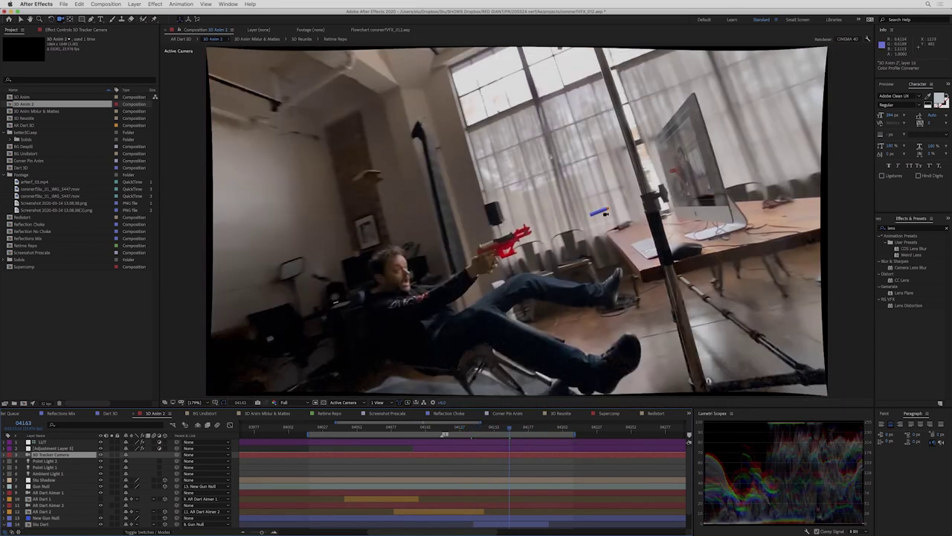
scroll(606, 214, up, 3)
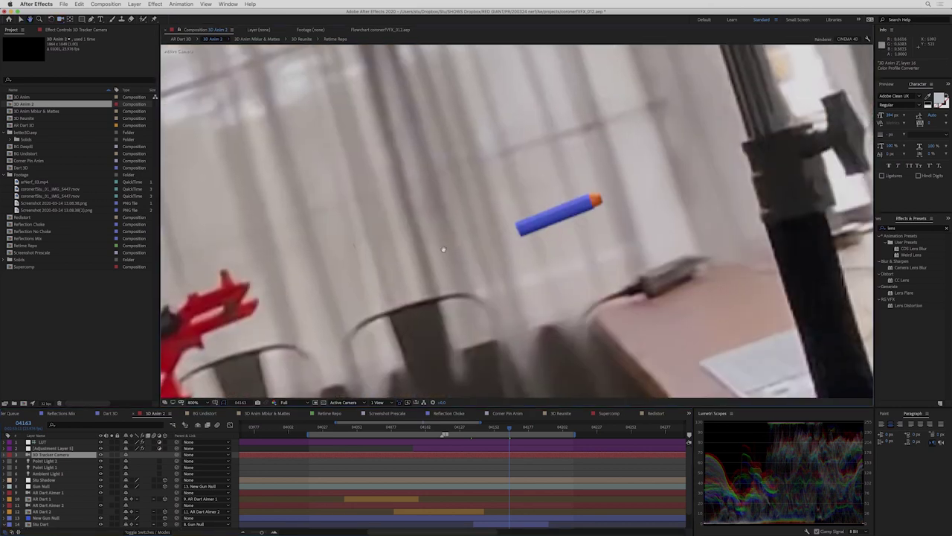
scroll(567, 221, up, 1)
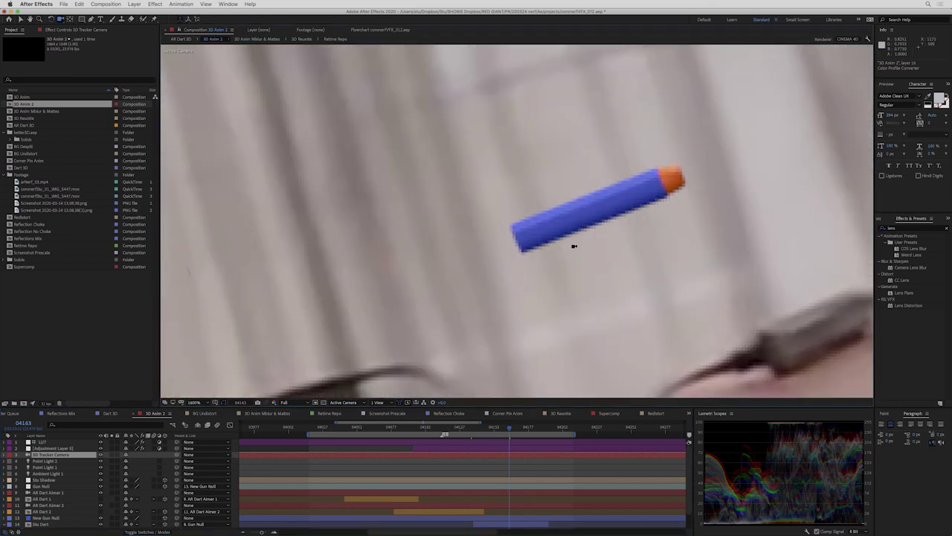
scroll(575, 246, down, 1)
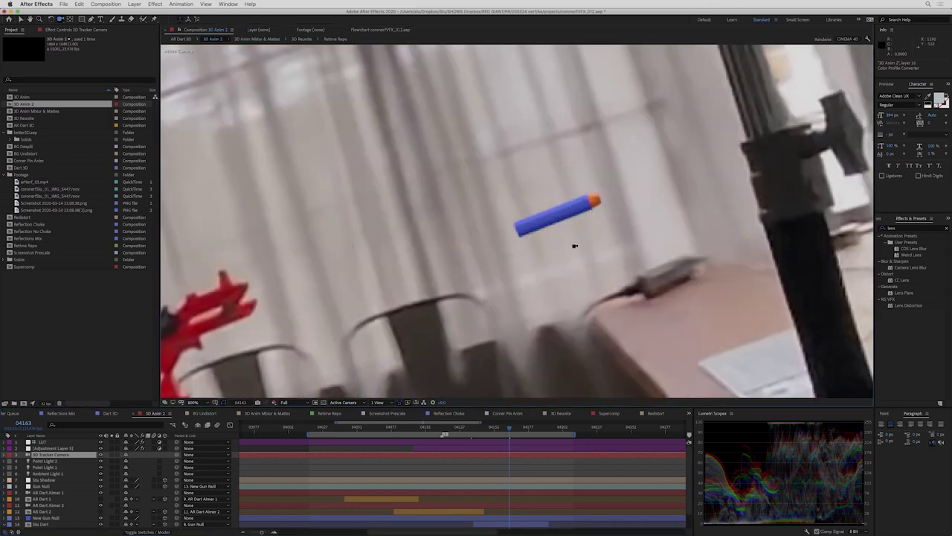
scroll(574, 245, down, 1)
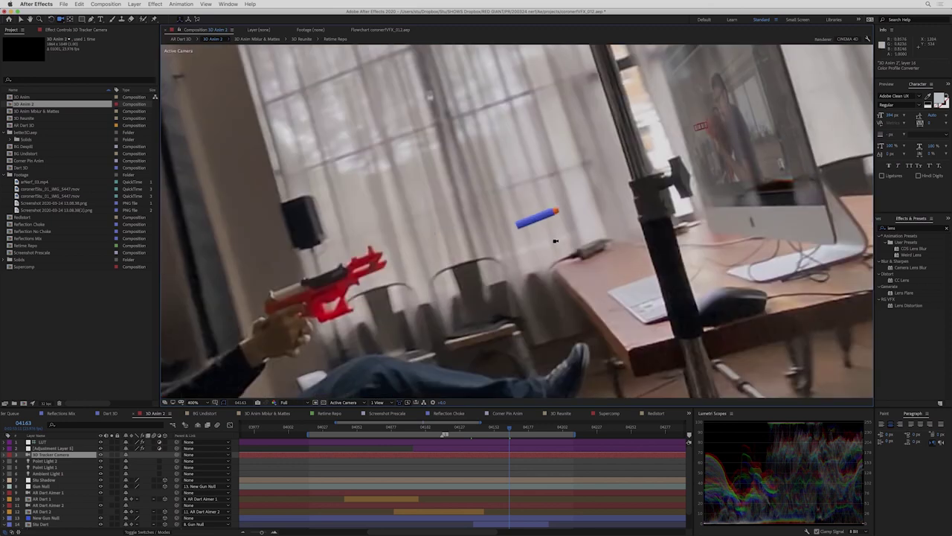
scroll(556, 240, up, 1)
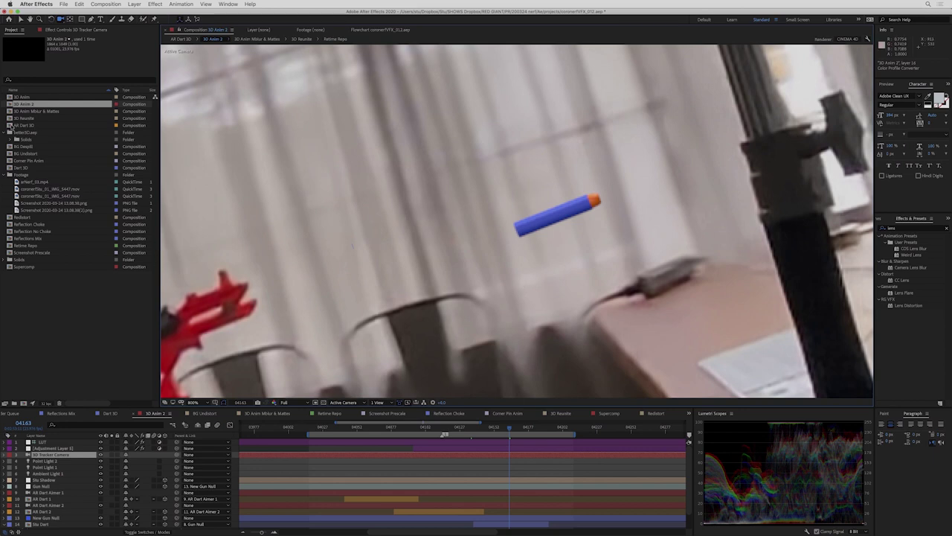
Open the Dart 3D composition, orbit the camera around the dart model, and bring up the composition mini-flowchart.
double_click(21, 167)
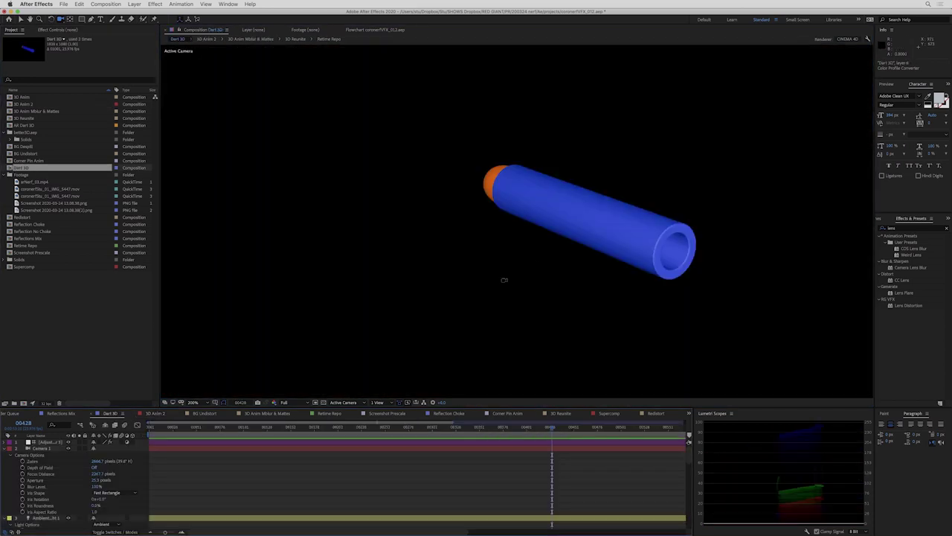
drag(509, 276, 703, 218)
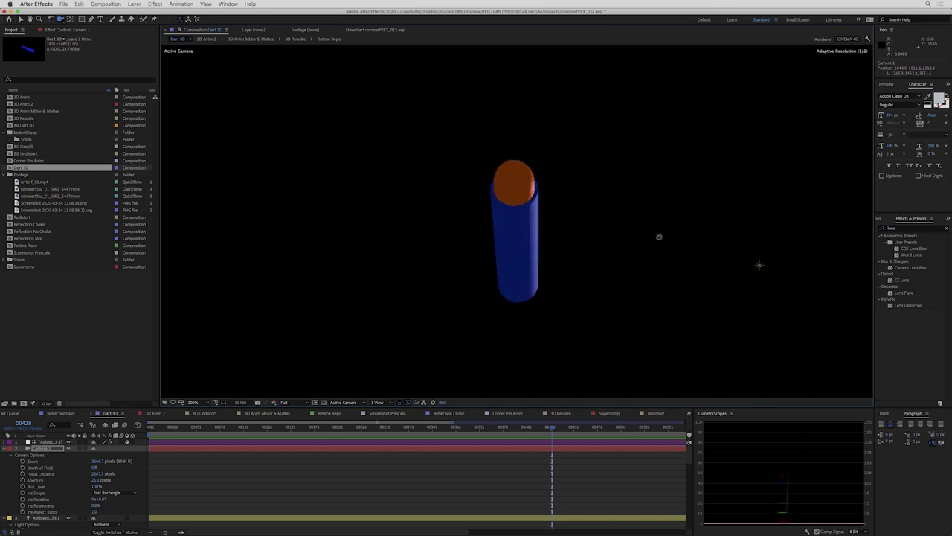
drag(440, 222, 612, 273)
key(shift)
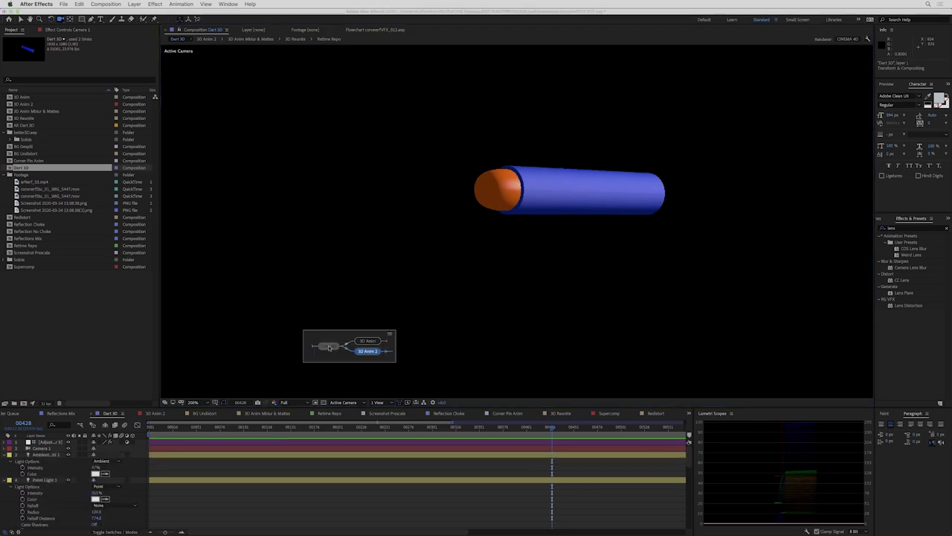
Return to the 3D Anim 2 composition and select the Stu Dart layer to examine its motion path.
key(Return)
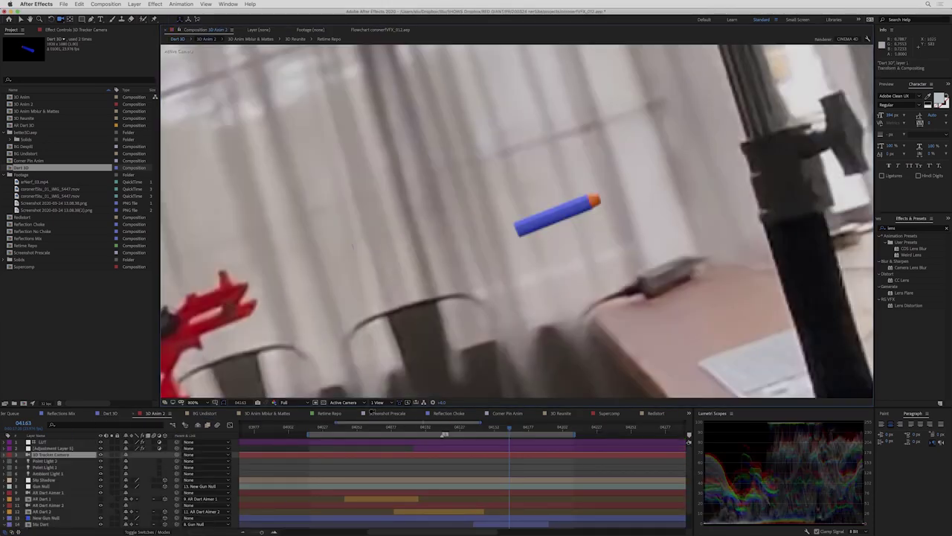
click(81, 524)
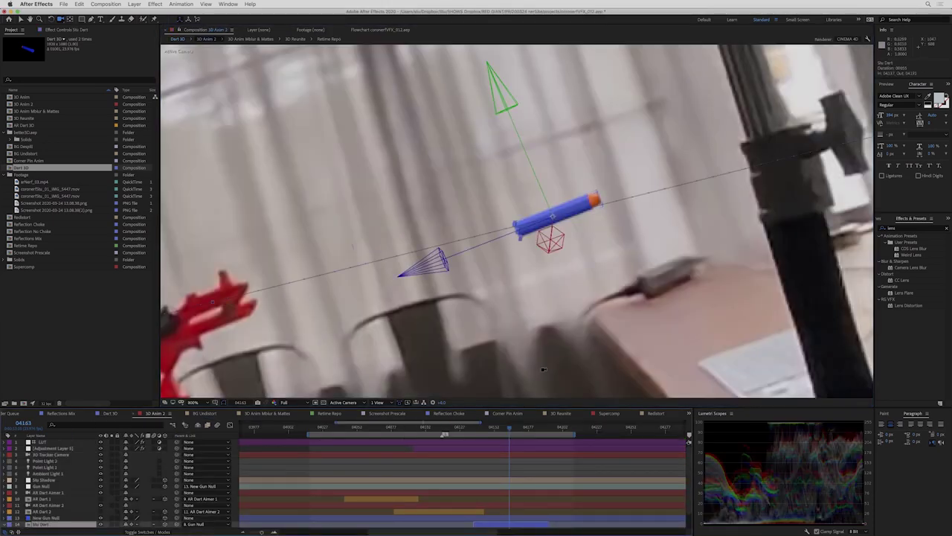
mouse_move(508, 427)
mouse_down()
mouse_move(500, 430)
mouse_move(509, 430)
mouse_up()
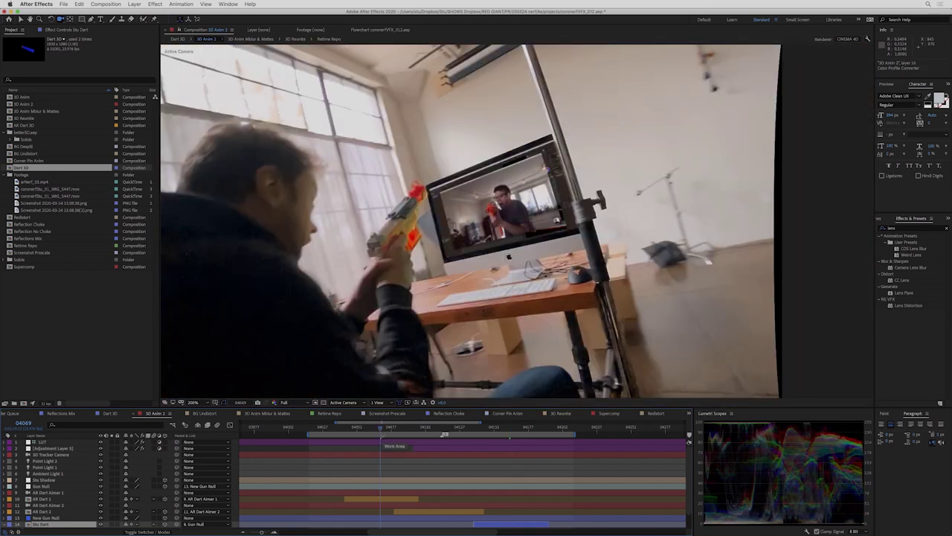
Select the AR Dart 1 layer at frame 4060 and scrub ahead to frame 4105 to examine its flight.
drag(381, 431, 368, 429)
key(ctrl+Up)
key(ctrl+Up)
key(ctrl+Up)
key(ctrl+Up)
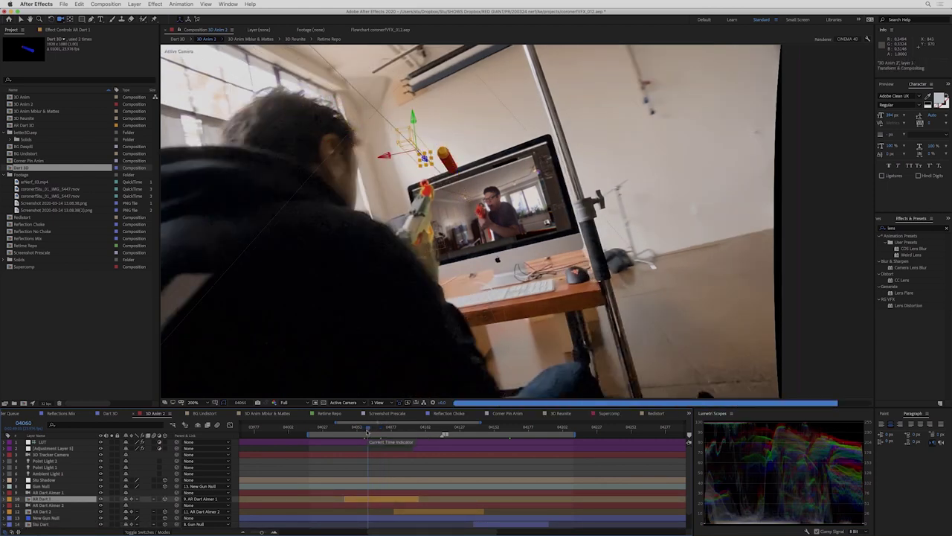
drag(368, 434, 429, 430)
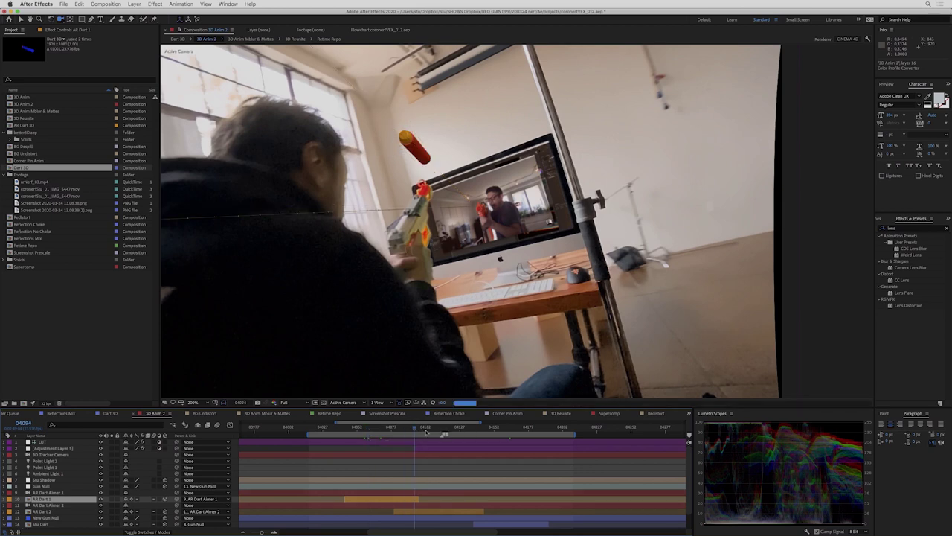
Hide the AR Dart 1, AR Dart Aimer 2 and AR Dart 2 layers.
click(437, 510)
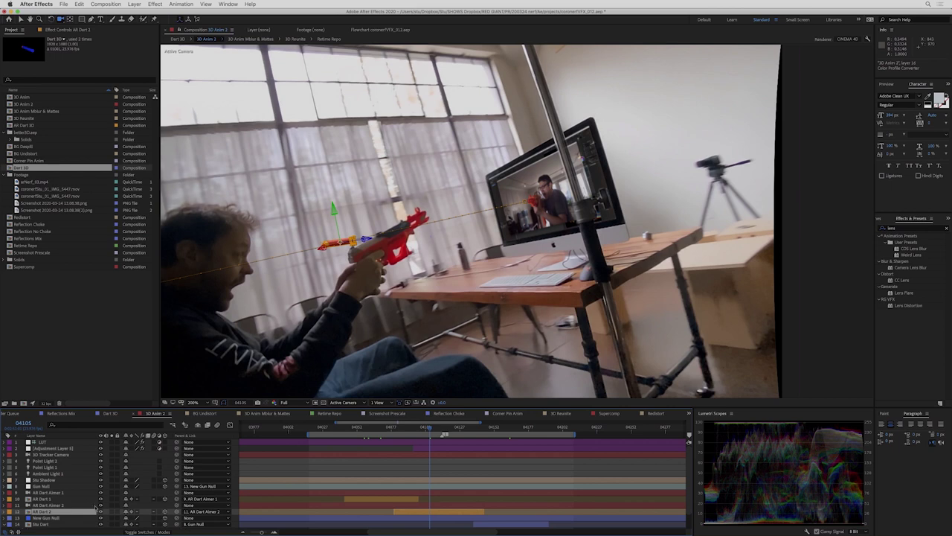
shift+click(350, 500)
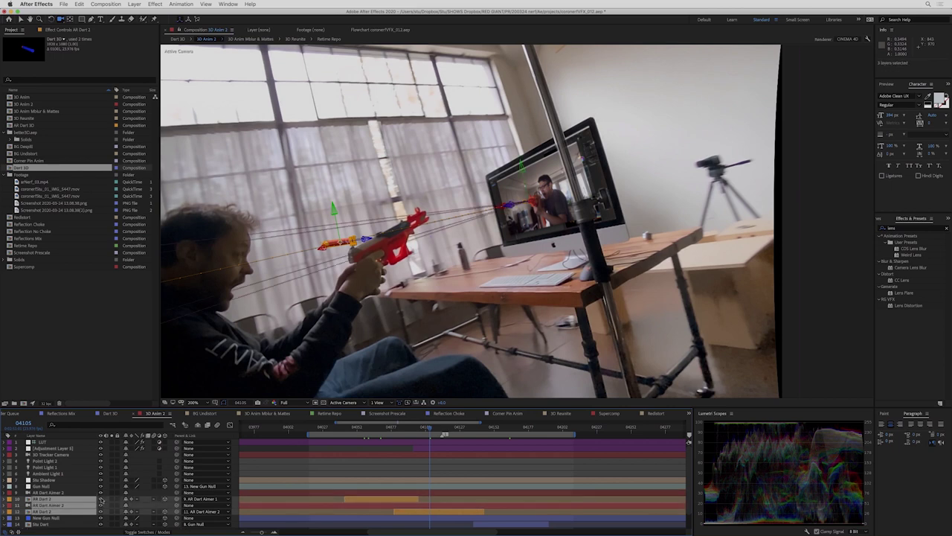
drag(100, 499, 100, 511)
Select the Stu Dart and New Gun Null layers in turn and check the blue dart's flight between frames 4148 and 4188.
drag(460, 427, 498, 427)
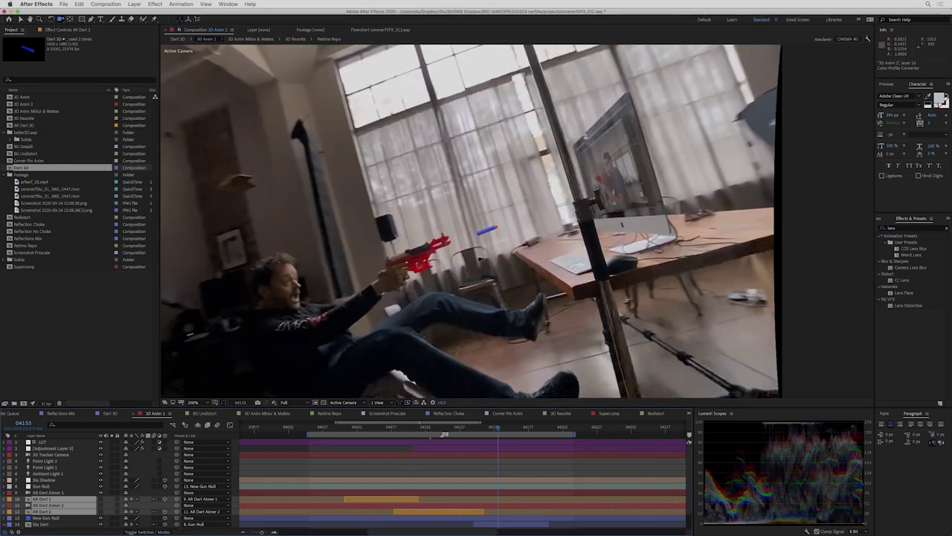
click(488, 520)
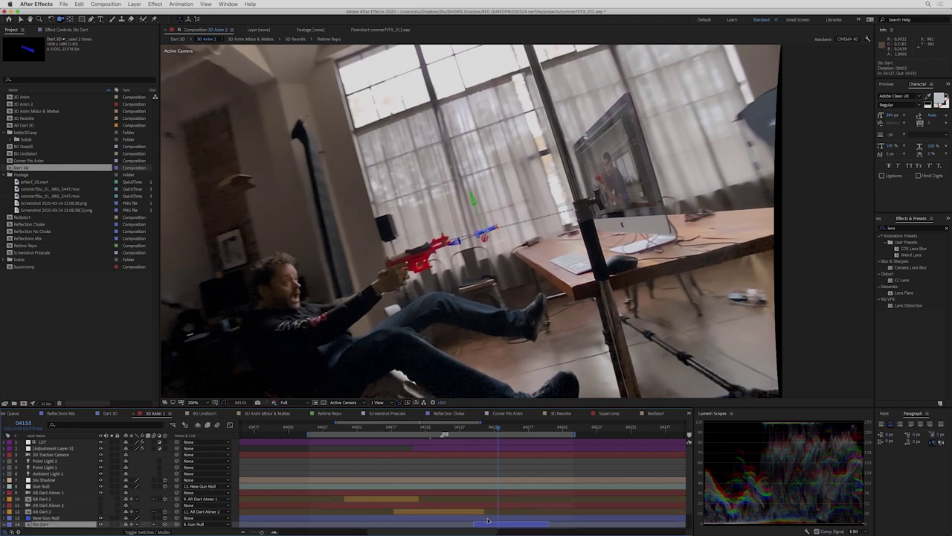
click(489, 517)
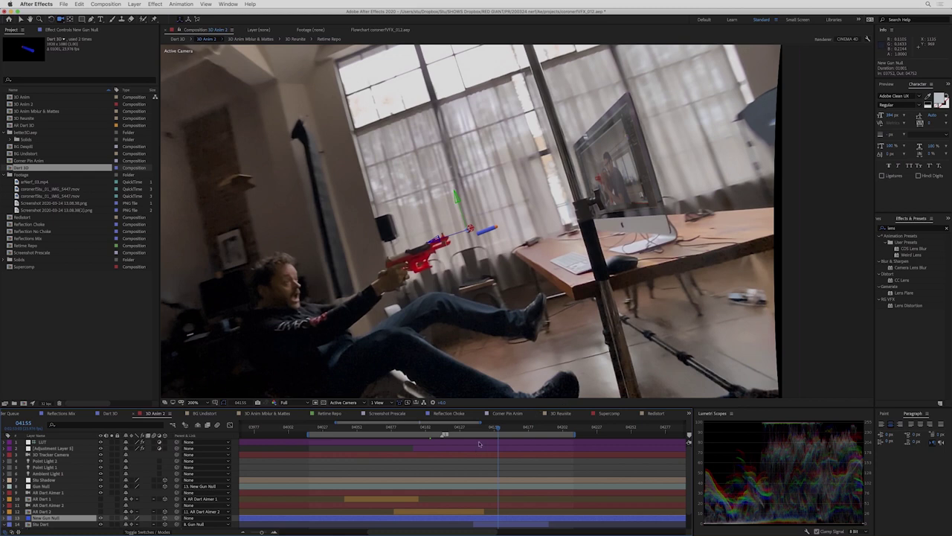
drag(503, 427, 544, 430)
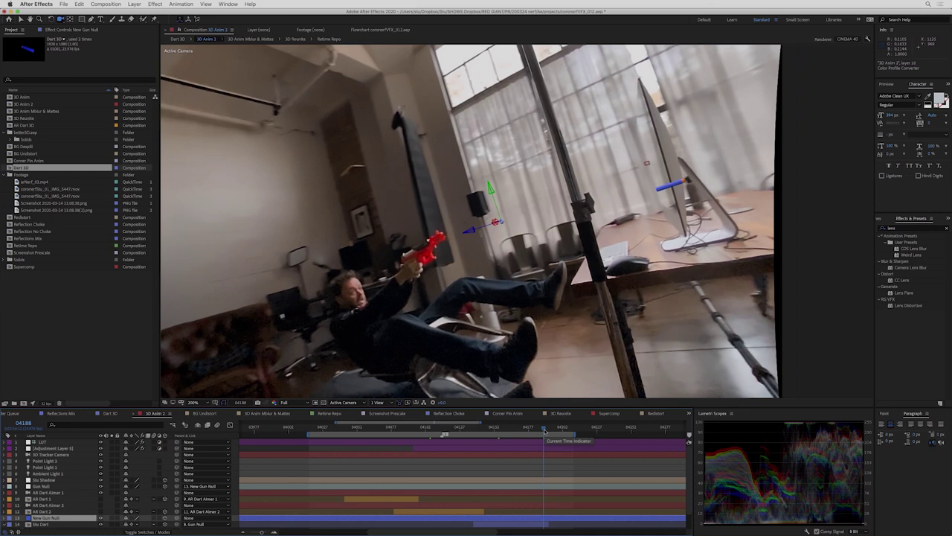
key(shift+Page_Up)
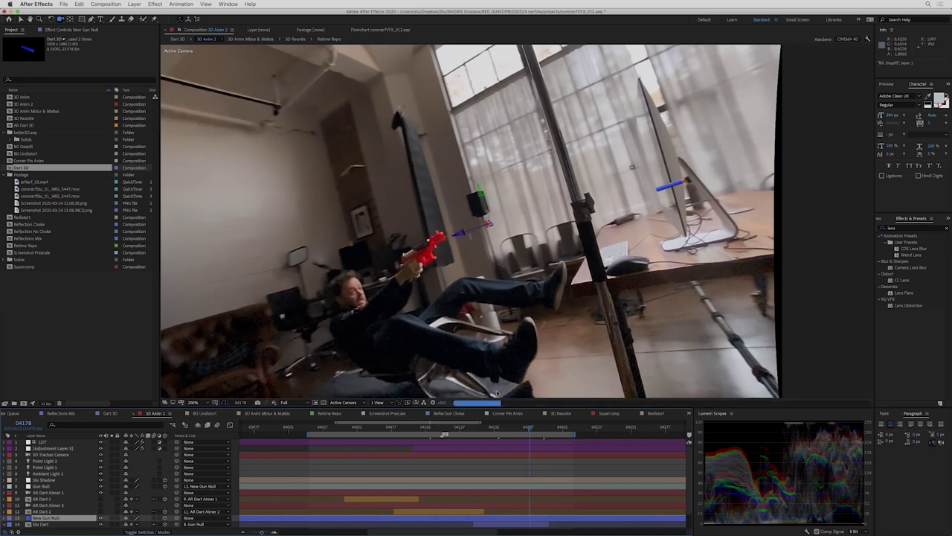
key(shift+Page_Up)
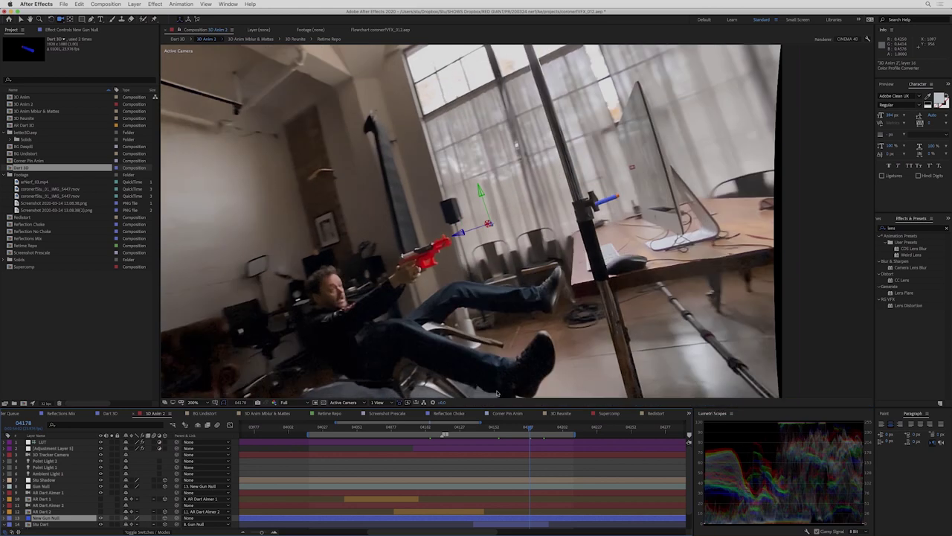
key(shift+Page_Up)
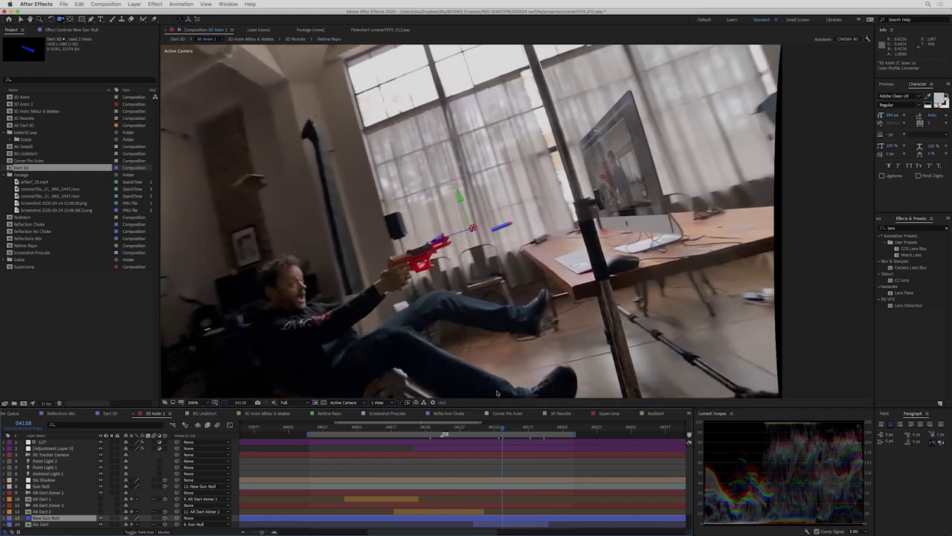
key(shift+Page_Up)
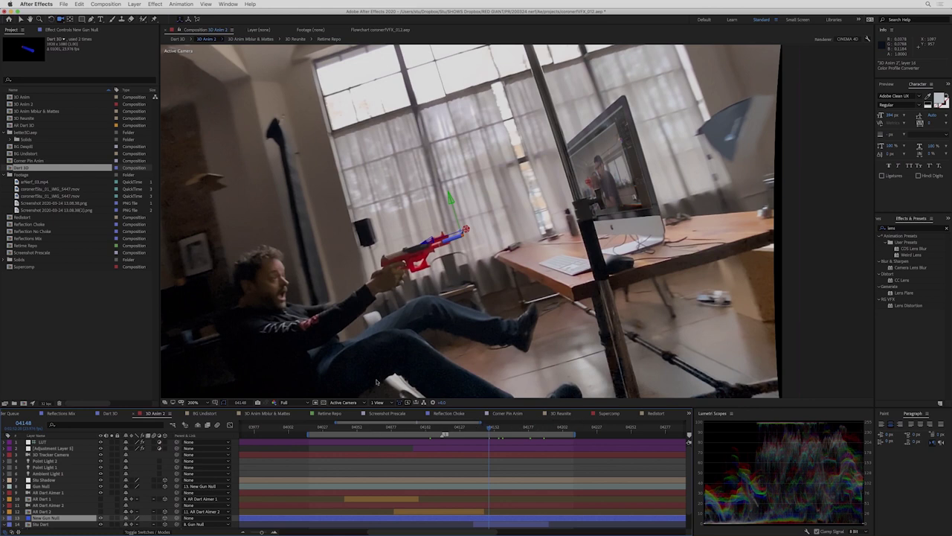
Open the Screenshot Prescale composition from the project flowchart and play it from frame 187.
click(154, 97)
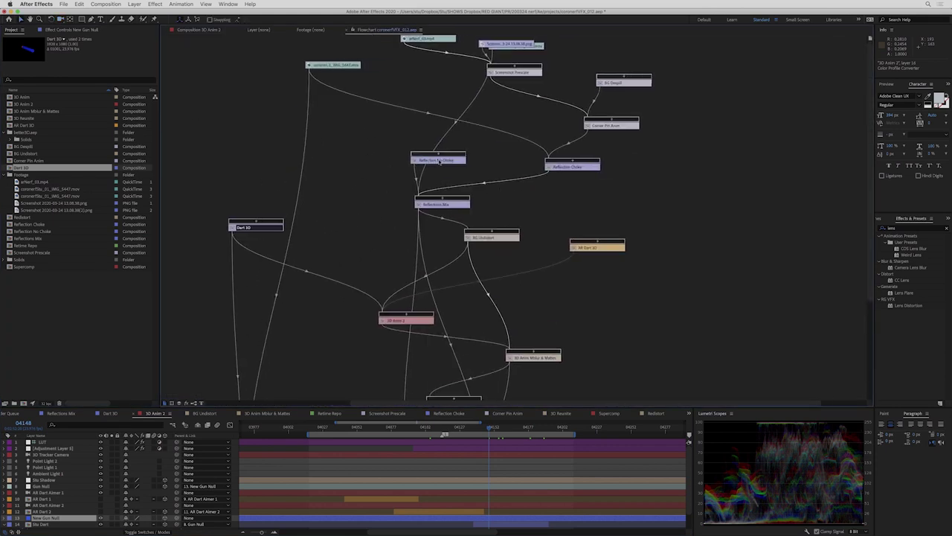
drag(439, 161, 392, 144)
double_click(523, 74)
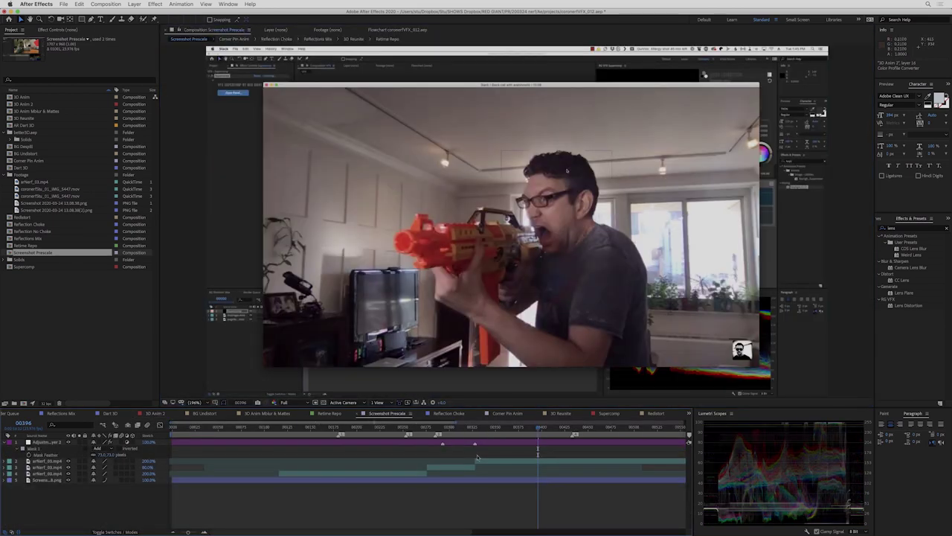
drag(459, 427, 344, 430)
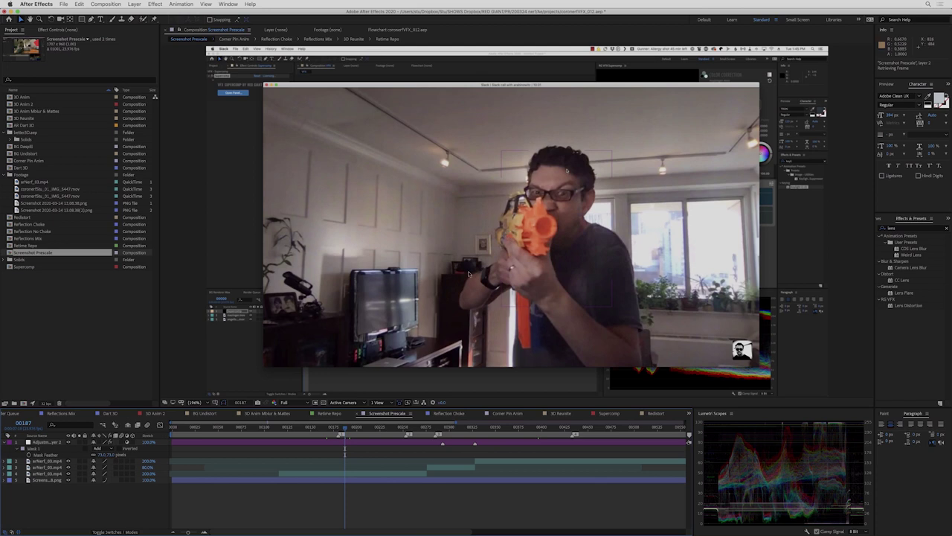
key(space)
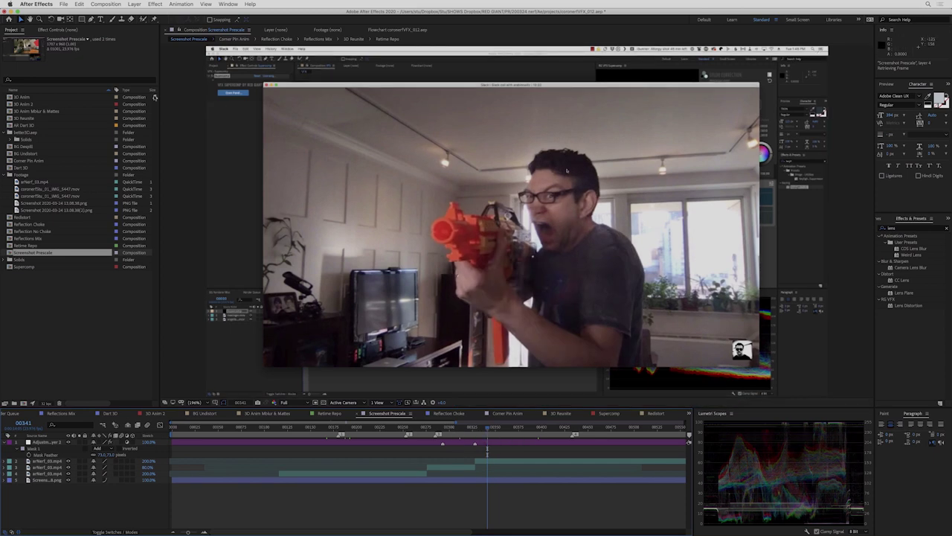
Return to the project flowchart and open the 3D Anim 2 composition from its node.
click(398, 30)
scroll(503, 123, up, 3)
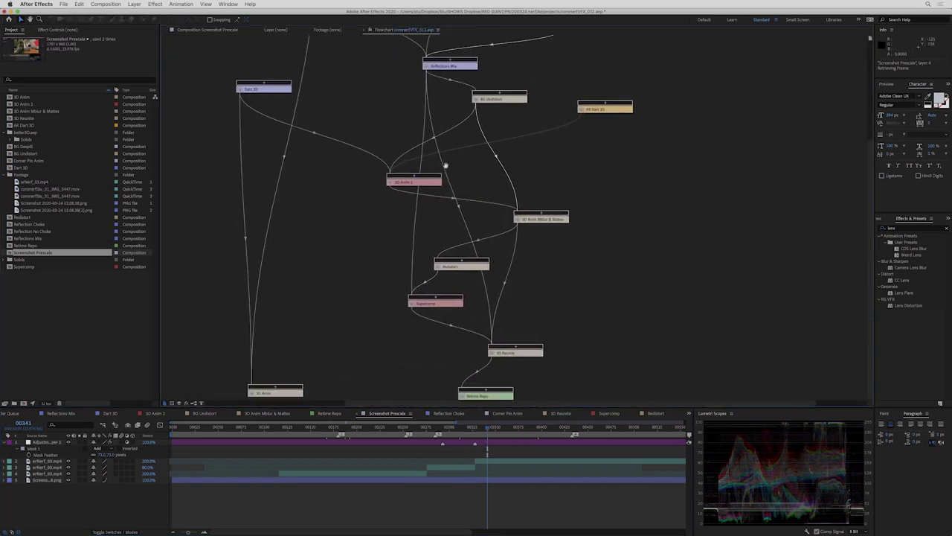
drag(415, 185, 426, 179)
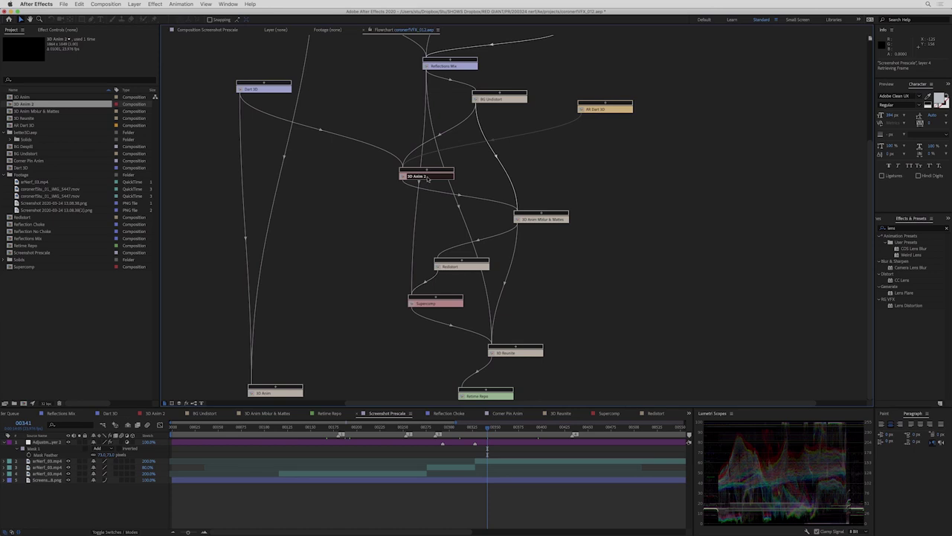
double_click(428, 177)
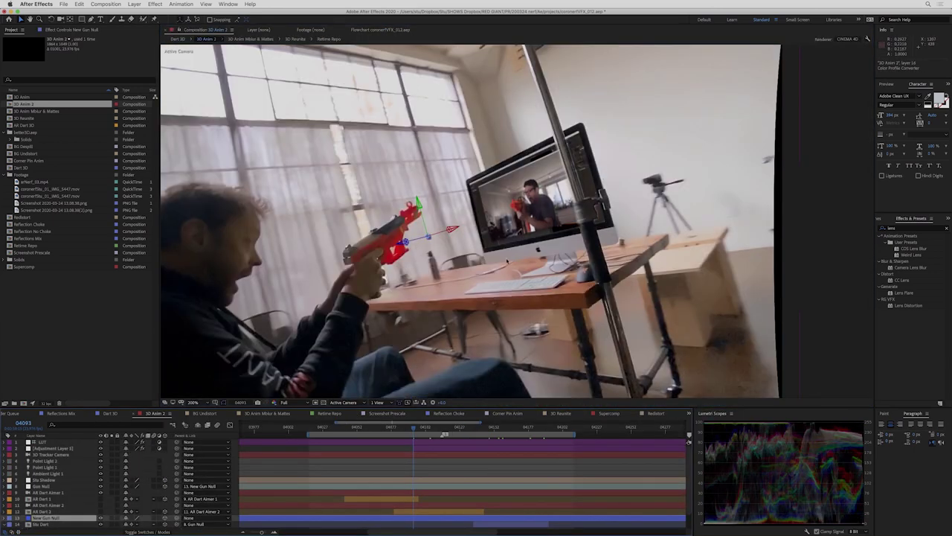
Scrub through 3D Anim 2 from frame 3986 to frame 4163 to review the on-screen webcam insert and the flying dart.
click(328, 427)
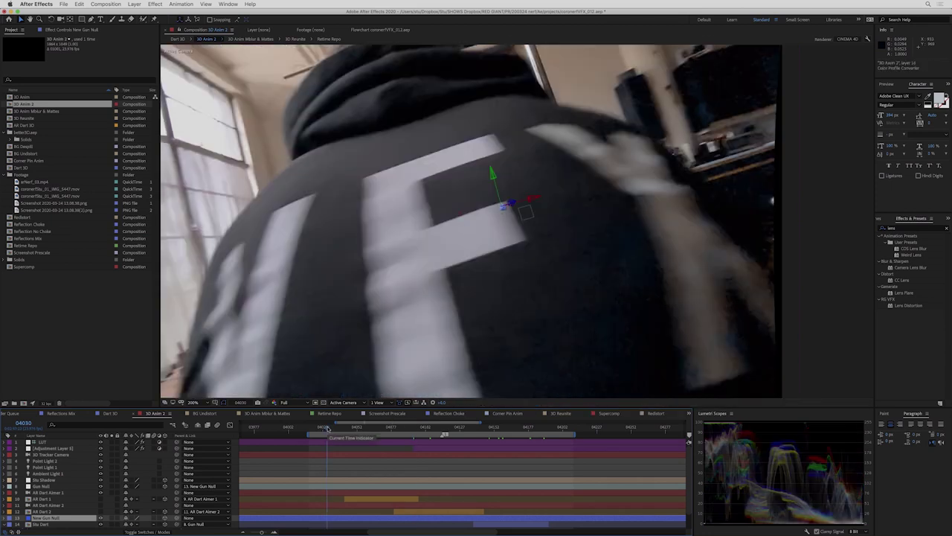
click(303, 428)
drag(303, 428, 301, 428)
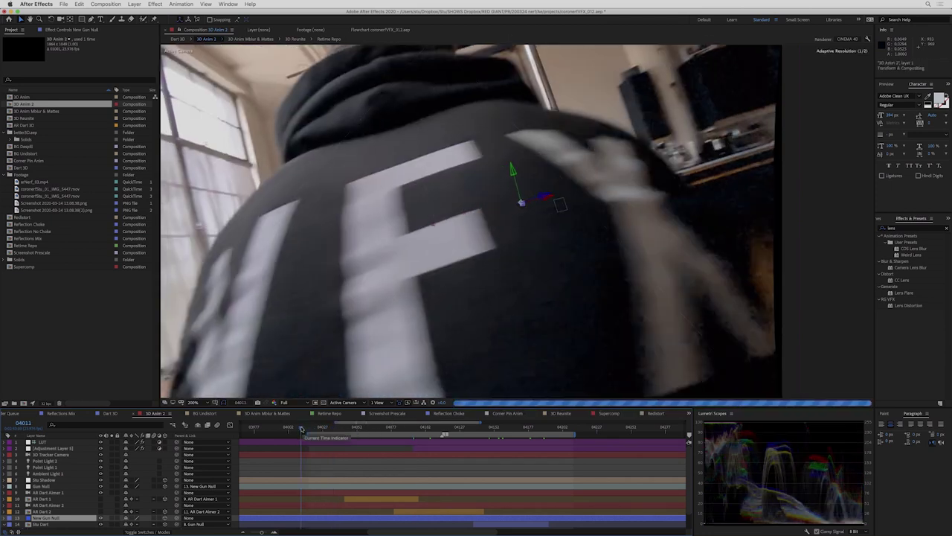
click(264, 429)
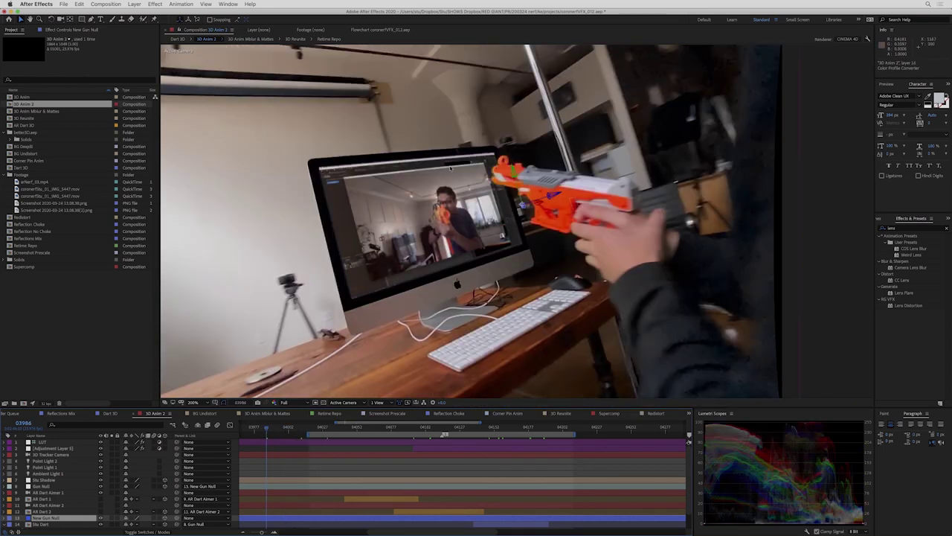
click(303, 428)
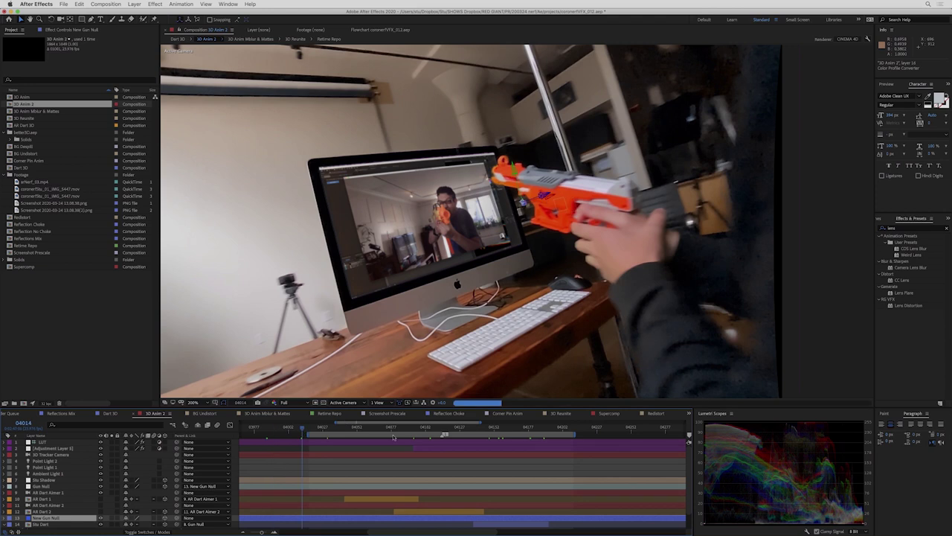
click(437, 428)
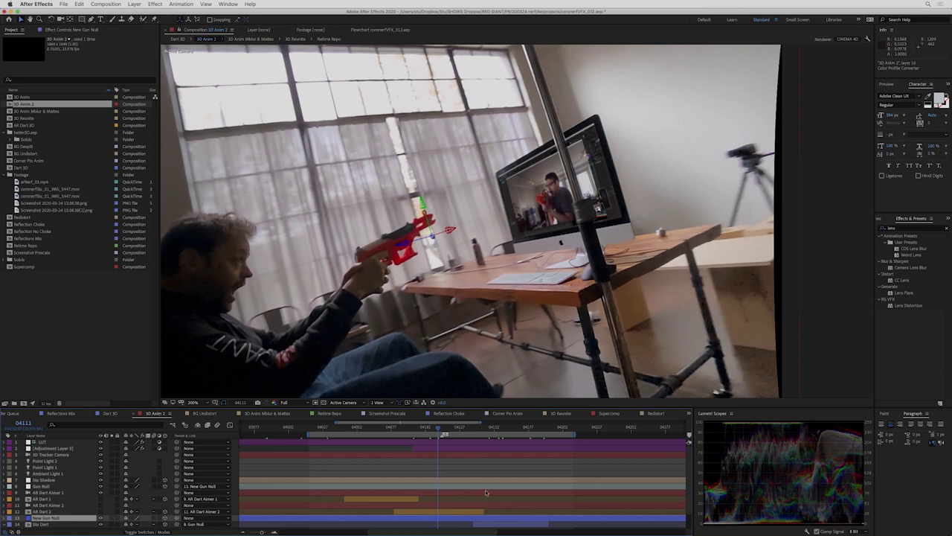
click(455, 429)
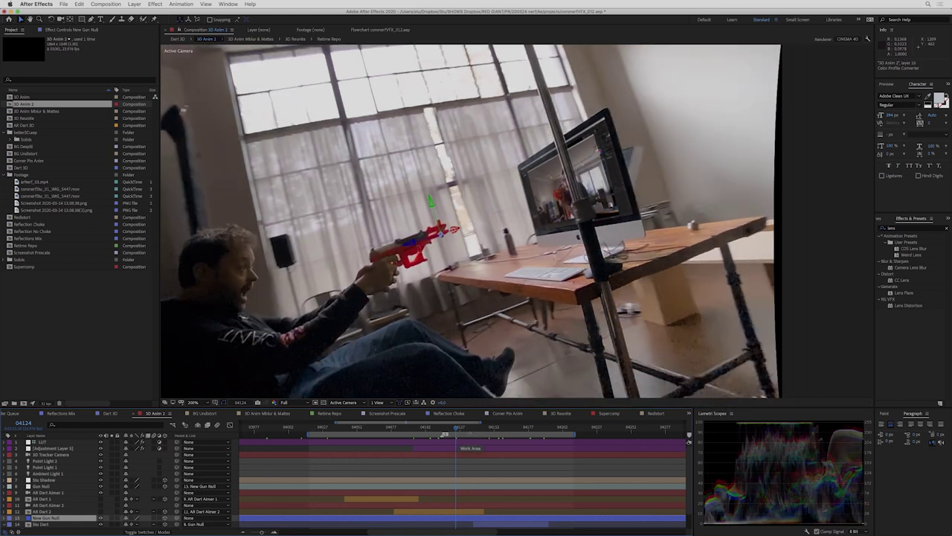
drag(457, 430, 509, 430)
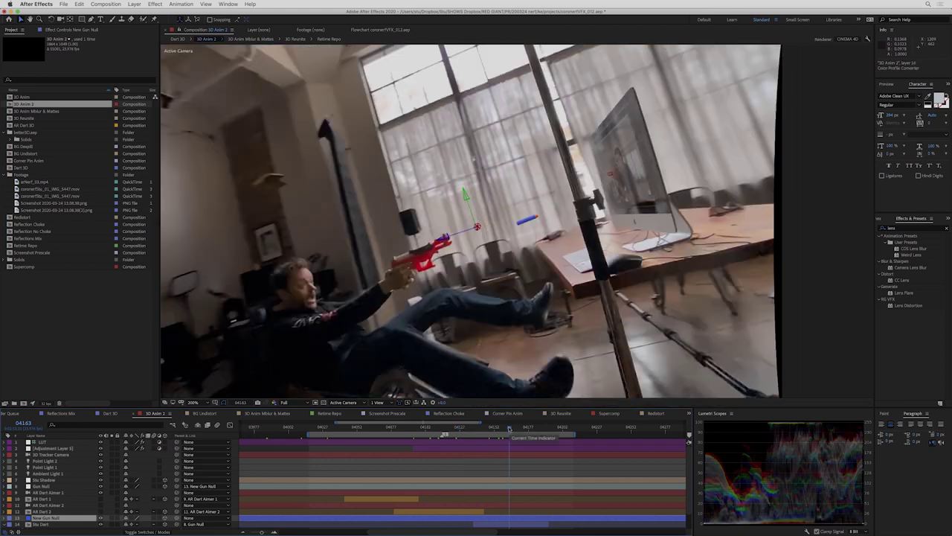
Open the 3D Anim Mblur & Mattes composition downstream and examine the isolated dart at 400% zoom.
key(Tab)
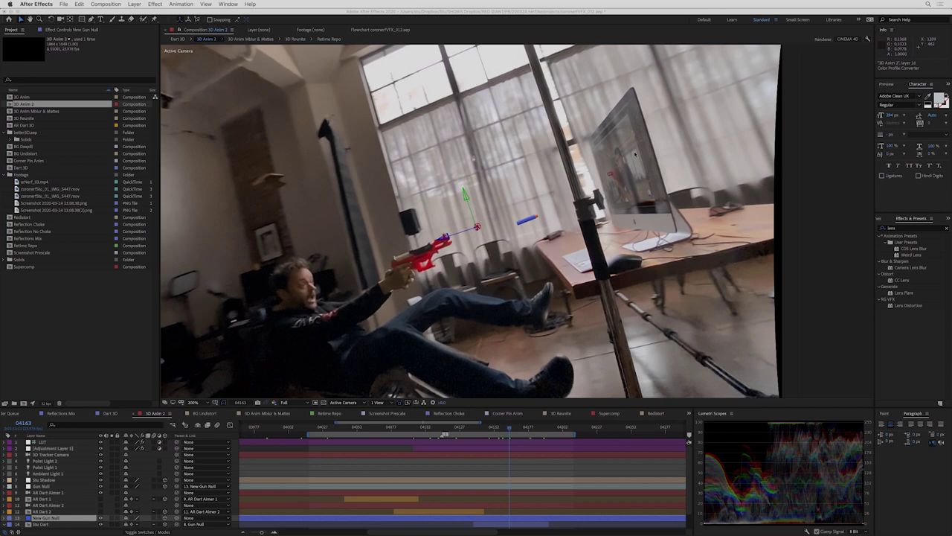
key(shift+Escape)
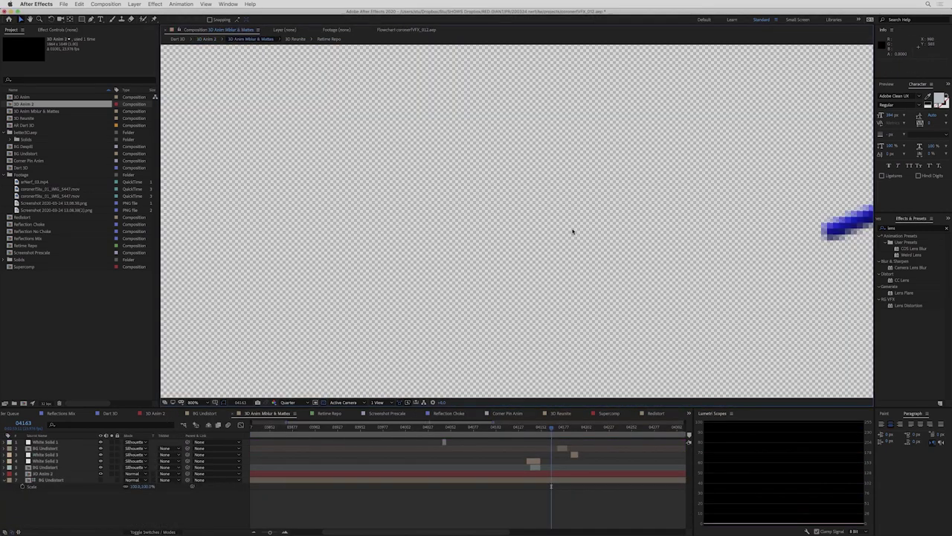
key(comma)
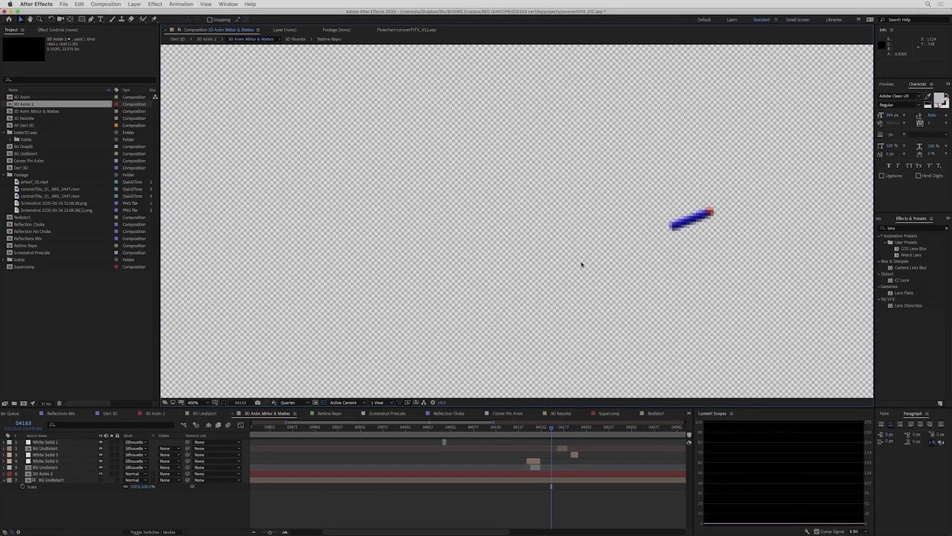
Navigate through the composition mini-flowchart to the Supercomp composition and bring up the Supercomp effect's layer setup.
key(Tab)
key(Right)
key(Right)
key(Right)
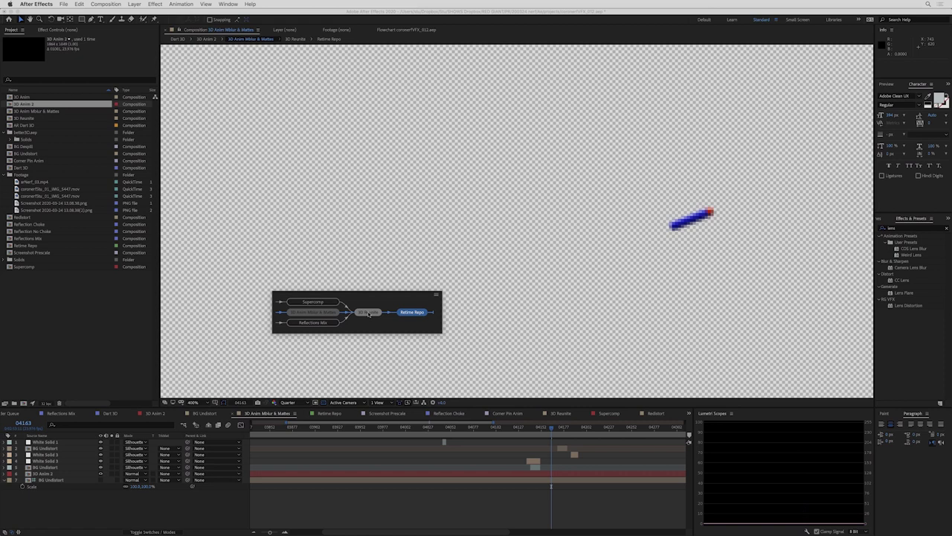
key(Left)
key(Left)
key(Up)
key(Return)
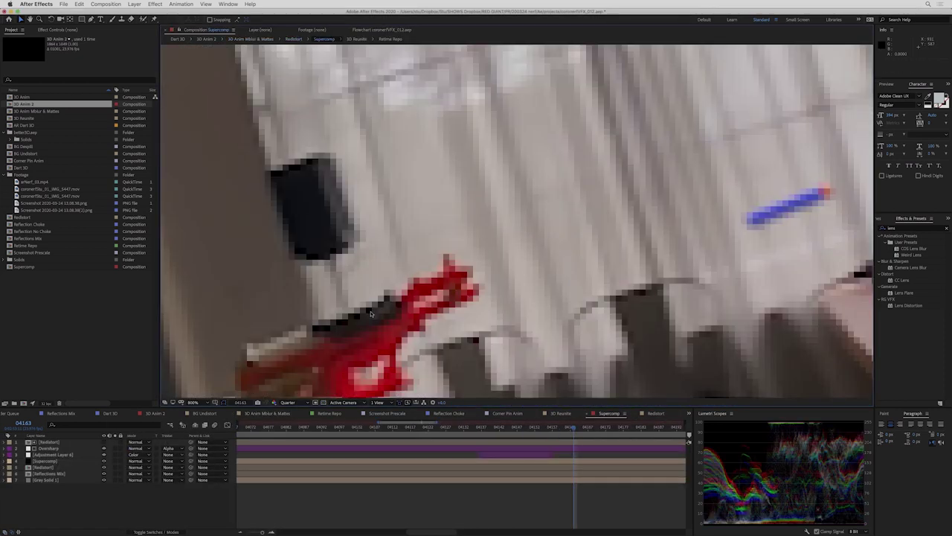
click(371, 314)
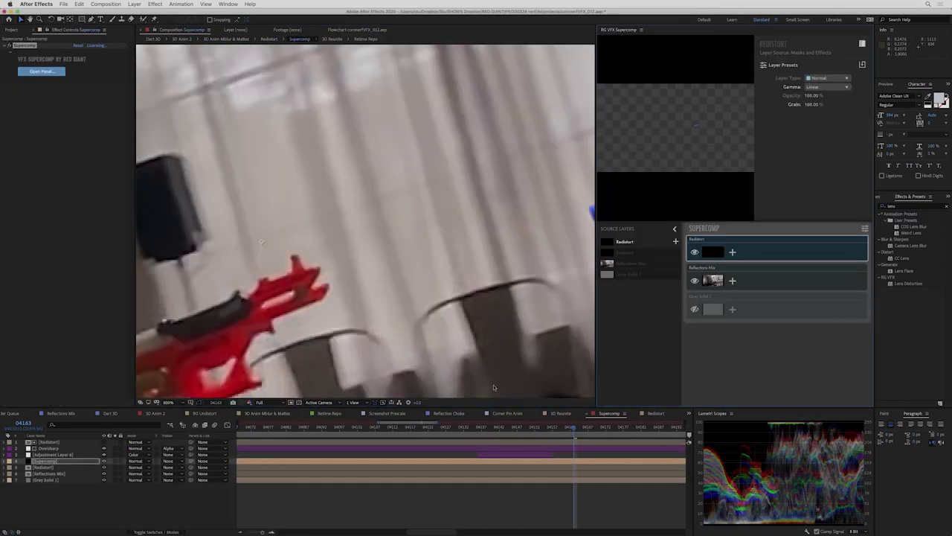
Go back ten frames to frame 4153 in the Supercomp composition and examine the dart and red toy gun at up to 1600% zoom.
key(shift+Page_Up)
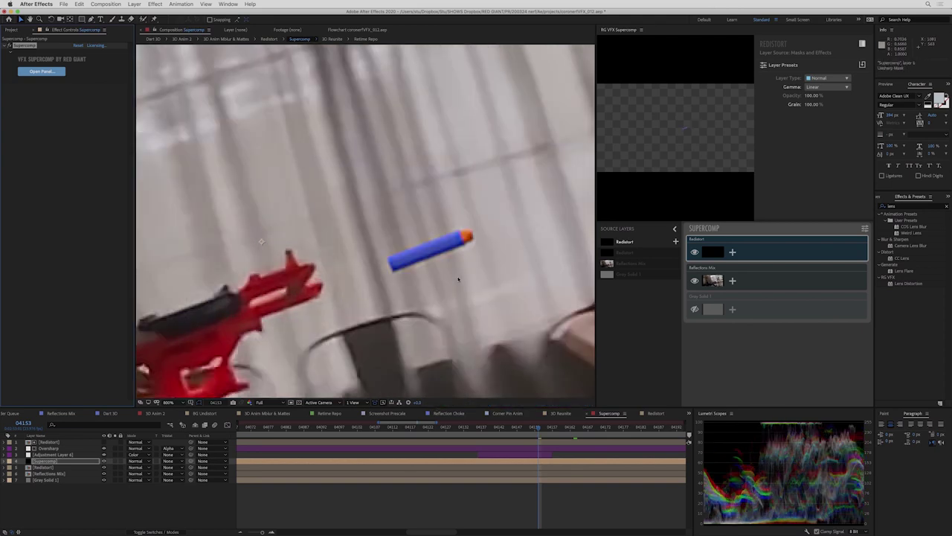
key(comma)
key(period)
key(period)
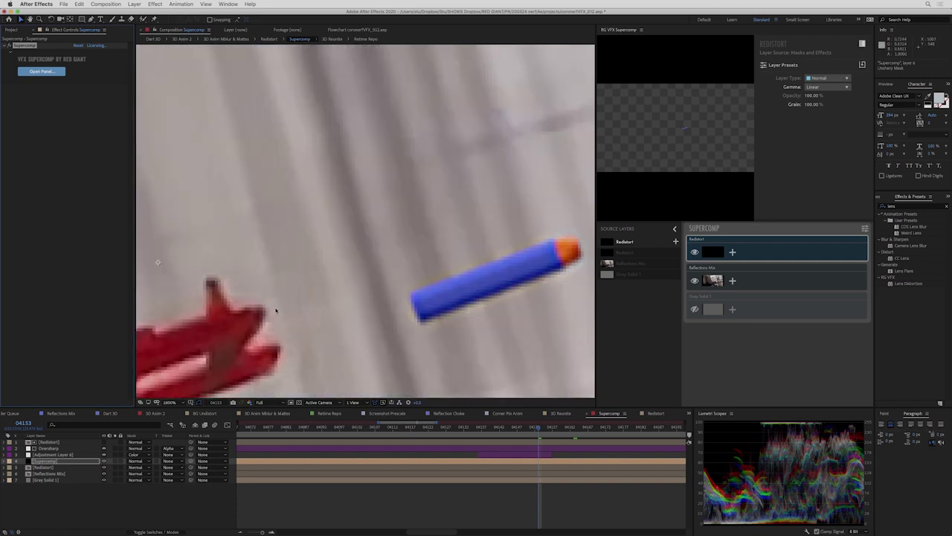
drag(273, 309, 452, 233)
key(v)
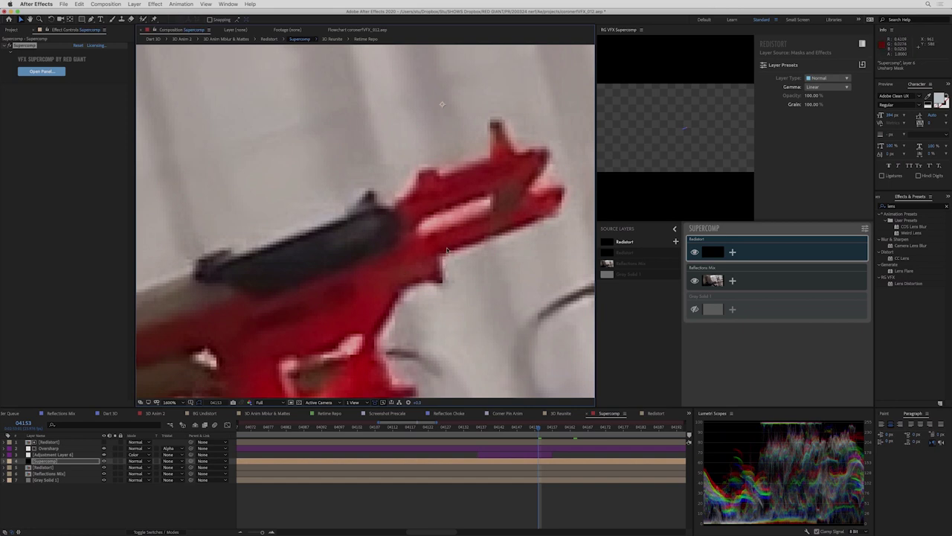
Examine how the footage's edges blend around the jeans, chair and red toy gun at frame 4153.
key(comma)
key(comma)
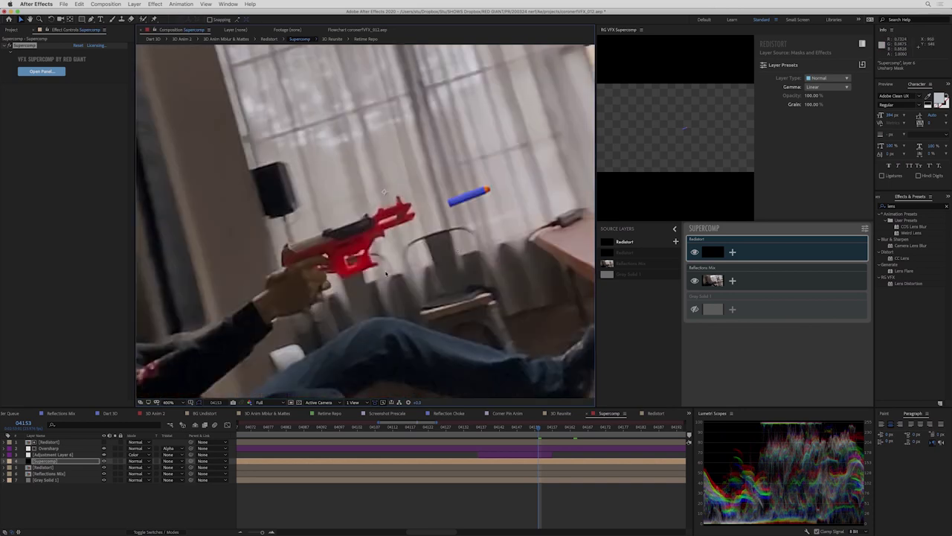
key(period)
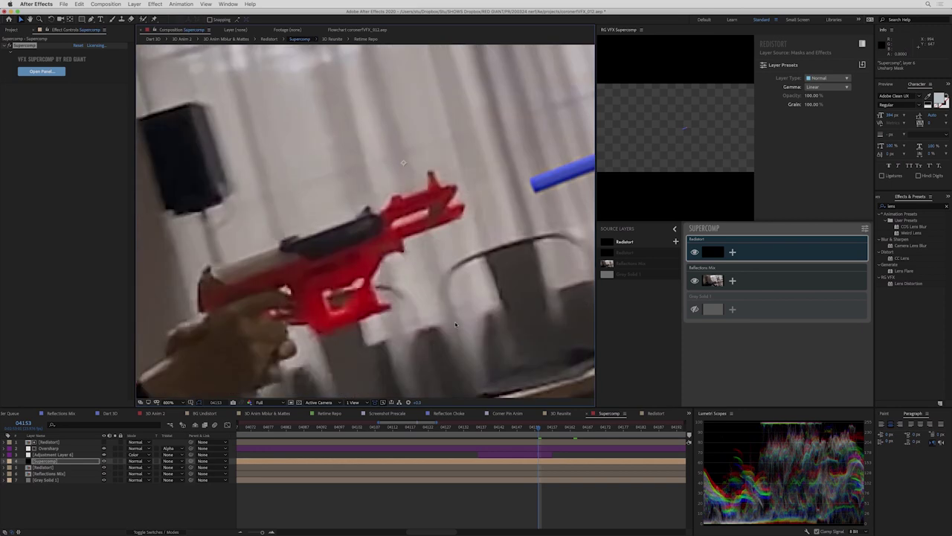
drag(501, 298, 402, 155)
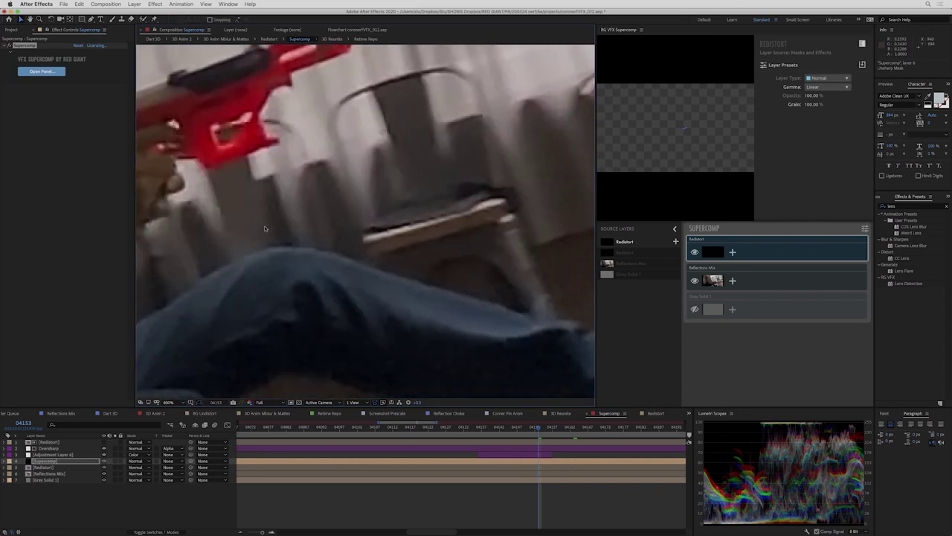
drag(291, 137, 352, 196)
key(period)
drag(421, 171, 378, 251)
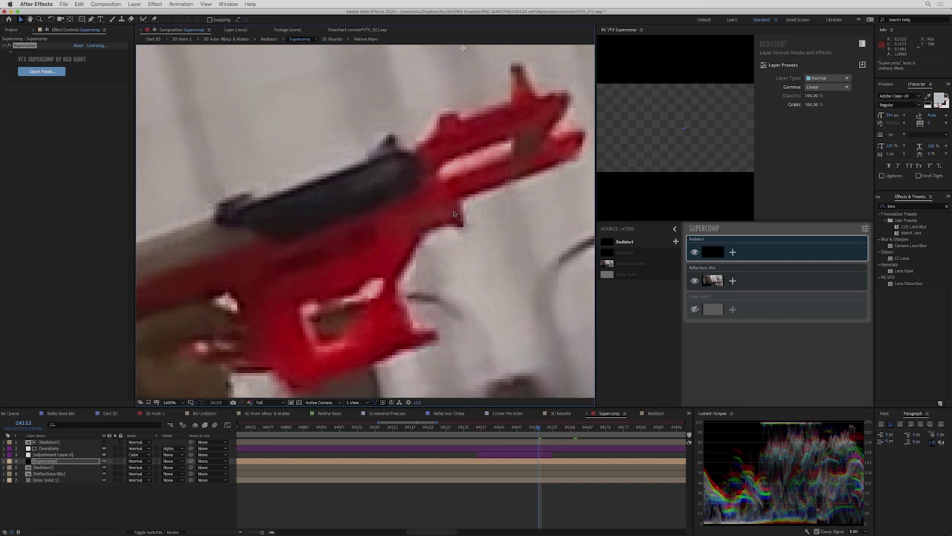
drag(512, 168, 404, 213)
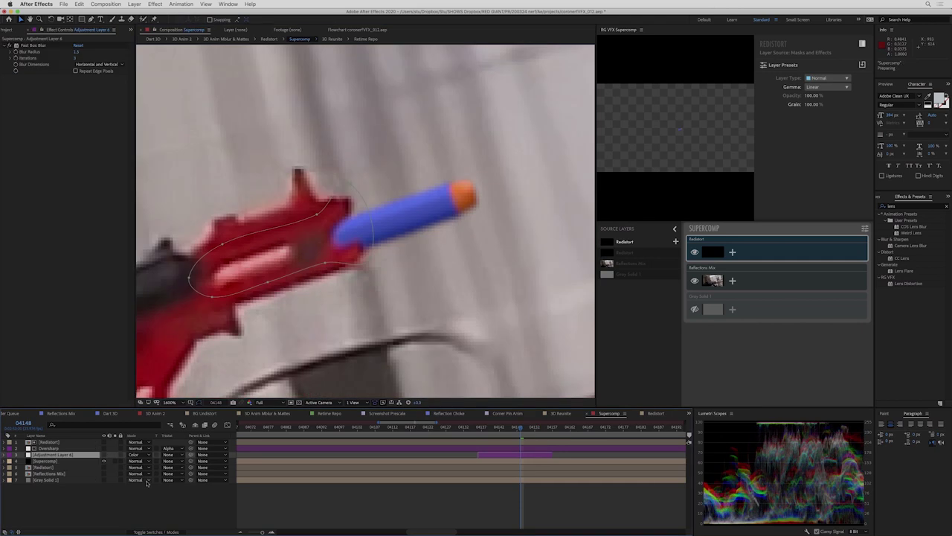
Inspect the dart leaving the gun muzzle at frame 4148 and deselect Adjustment Layer 6.
key(space)
key(comma)
key(period)
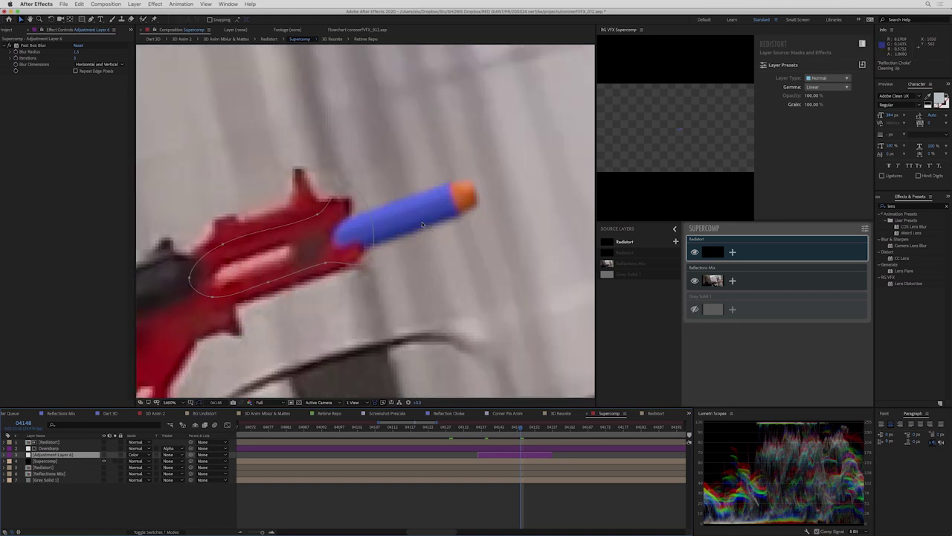
key(comma)
key(period)
key(comma)
key(period)
key(F2)
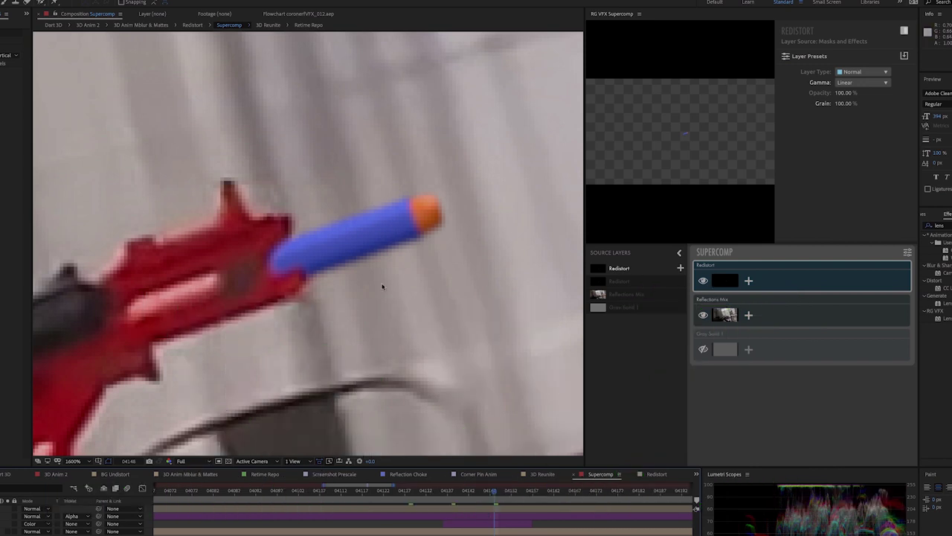
Add a Light Wrap to the Redistort layer in Supercomp and reduce its size to 5, followed by 2.
click(749, 281)
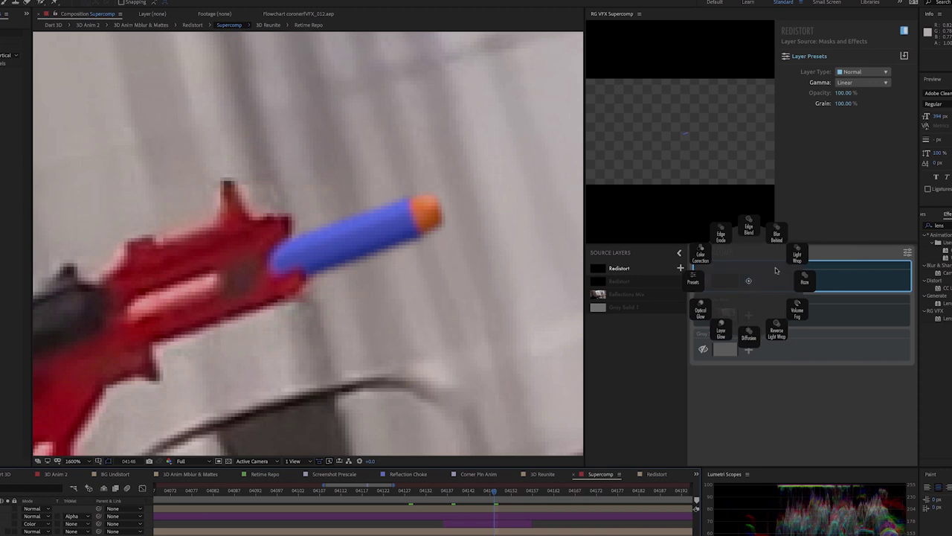
click(797, 256)
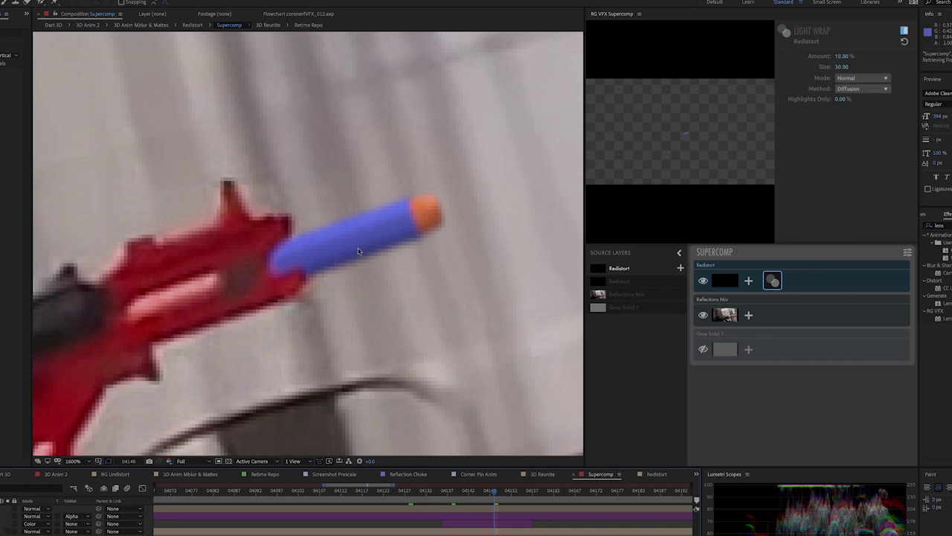
click(840, 66)
text(5)
key(Return)
click(840, 66)
text(2)
key(Return)
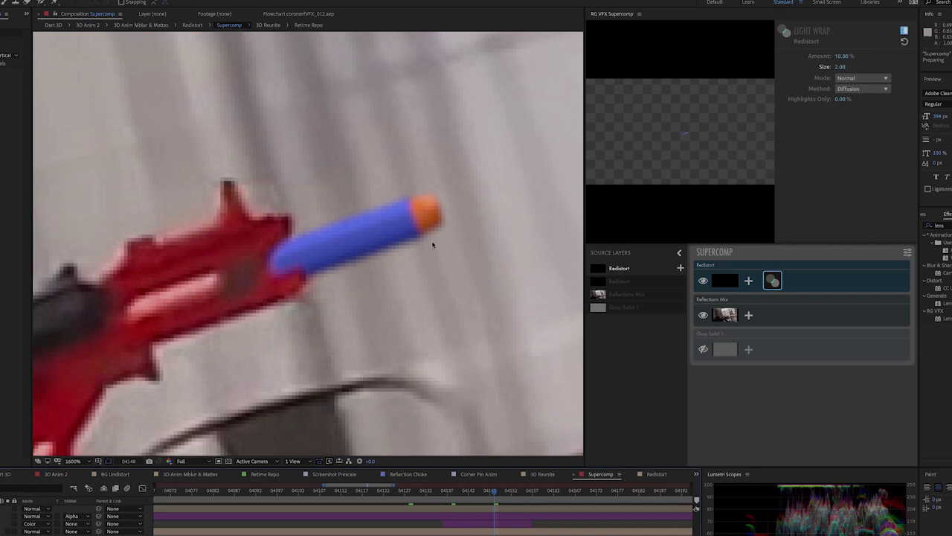
Raise the Light Wrap's amount on the Redistort layer, comparing the dart with the effect off and on.
click(904, 31)
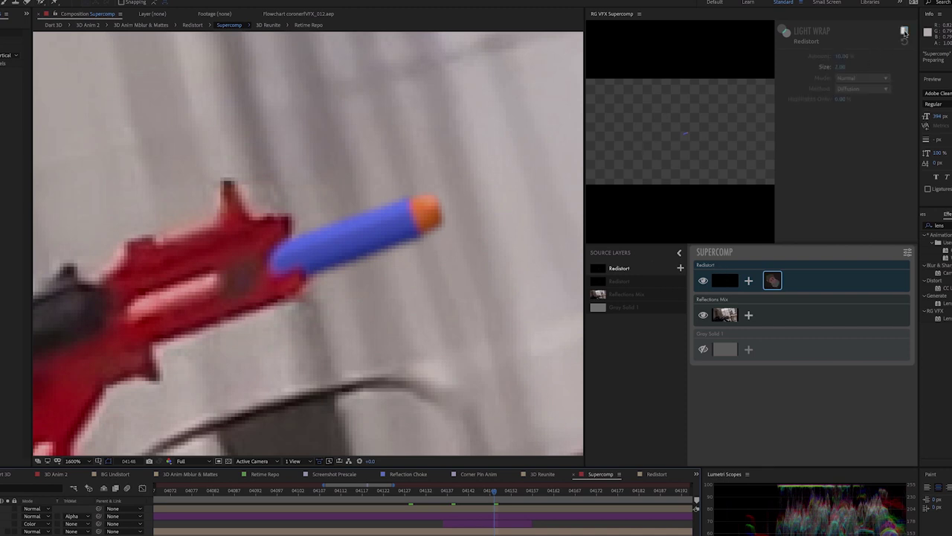
click(904, 32)
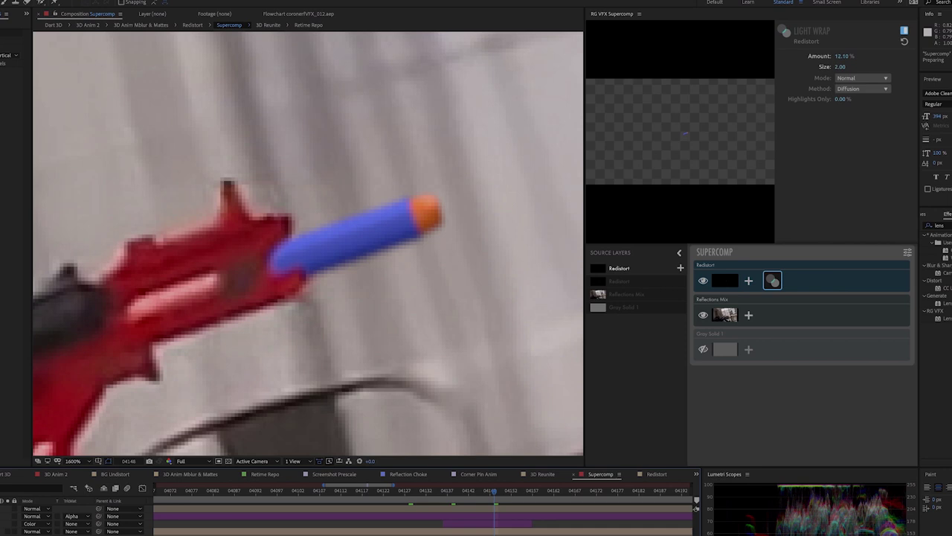
click(904, 30)
click(905, 30)
click(905, 30)
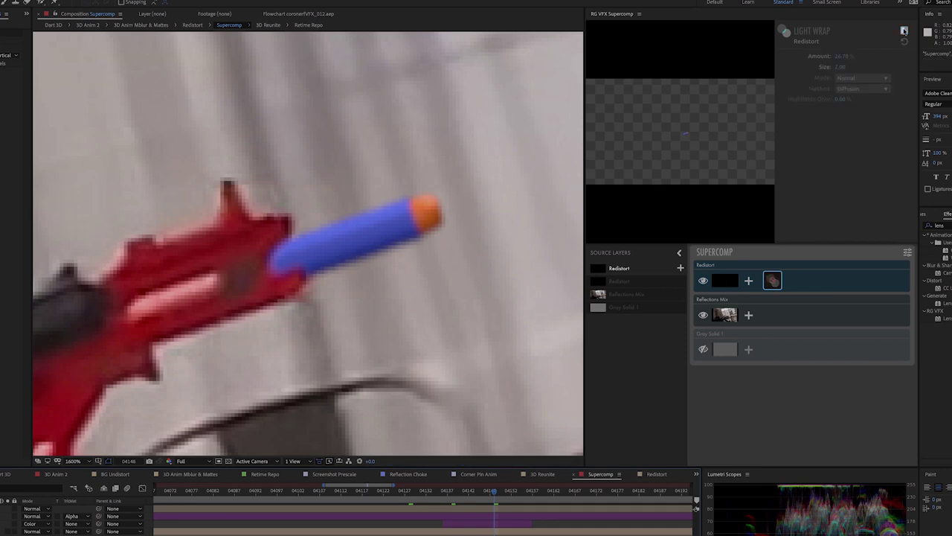
click(904, 31)
click(905, 30)
click(905, 30)
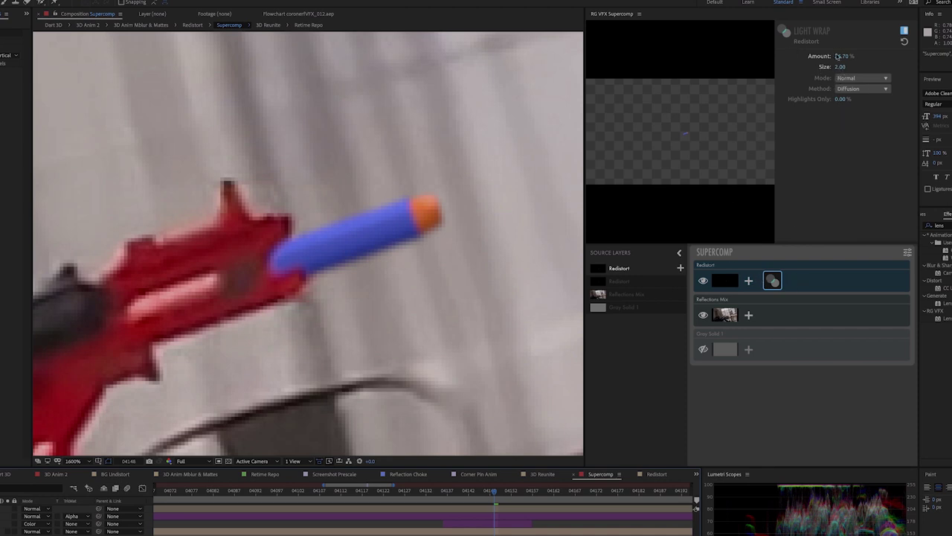
Add a second Light Wrap to the Redistort layer with Color mode and an amount of 100%.
click(749, 282)
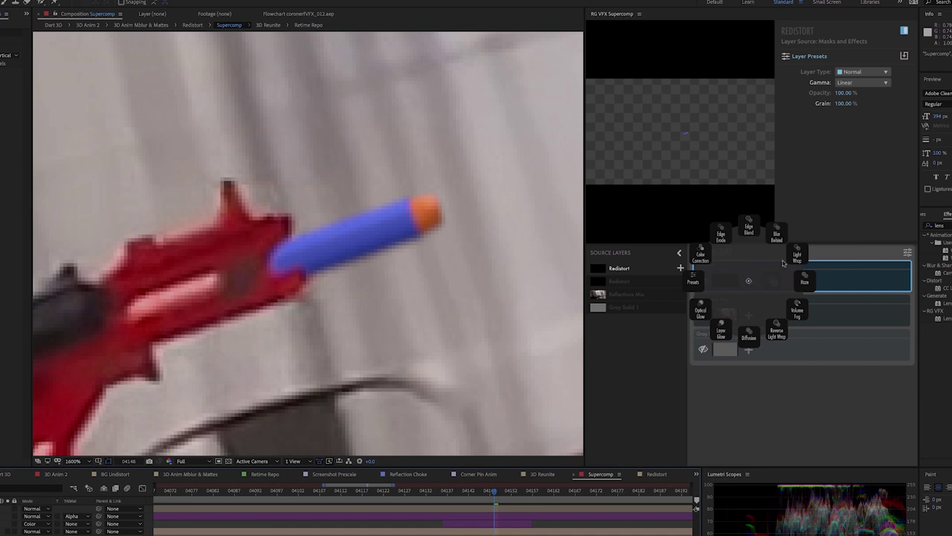
click(781, 264)
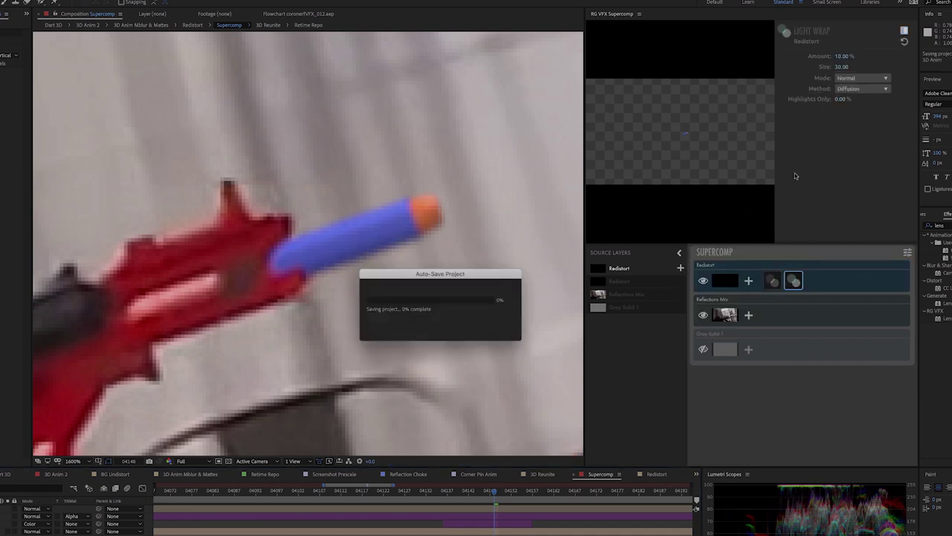
click(848, 78)
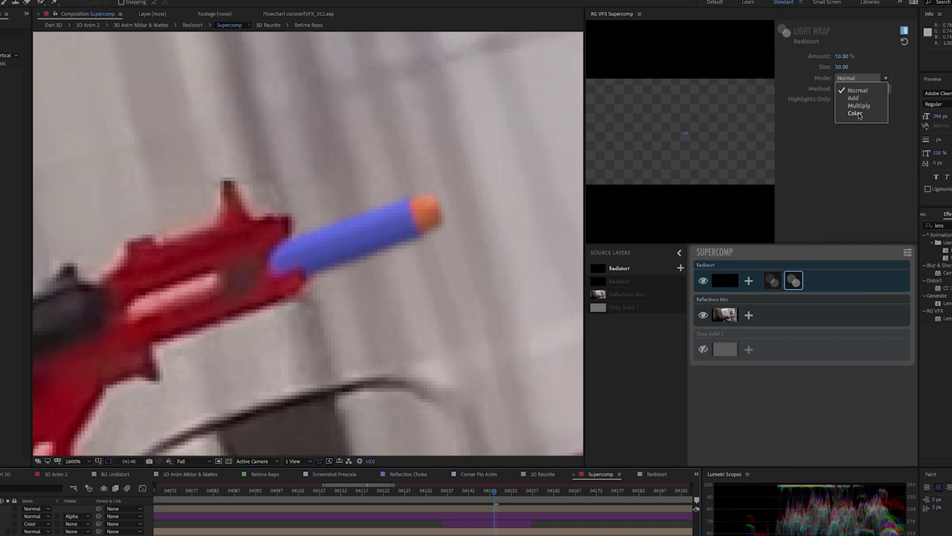
click(857, 113)
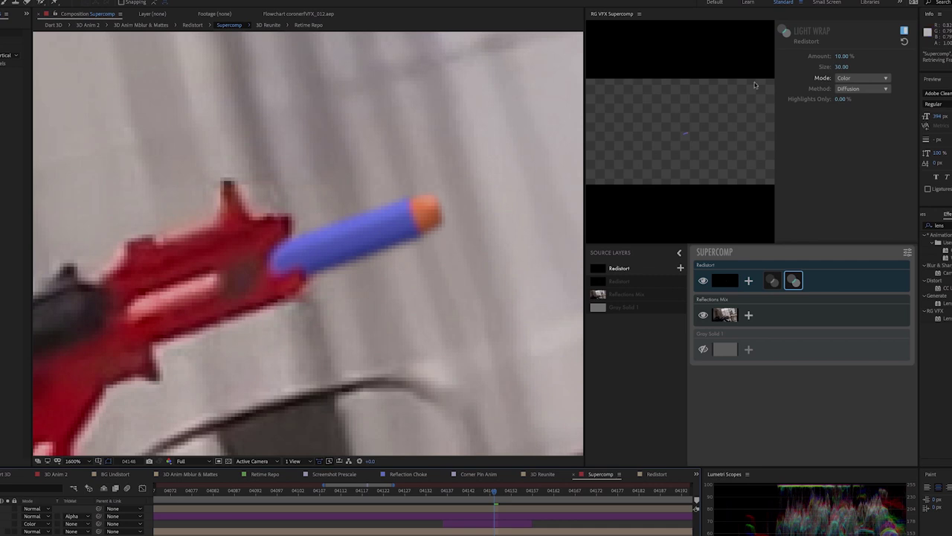
click(841, 56)
text(100)
key(Return)
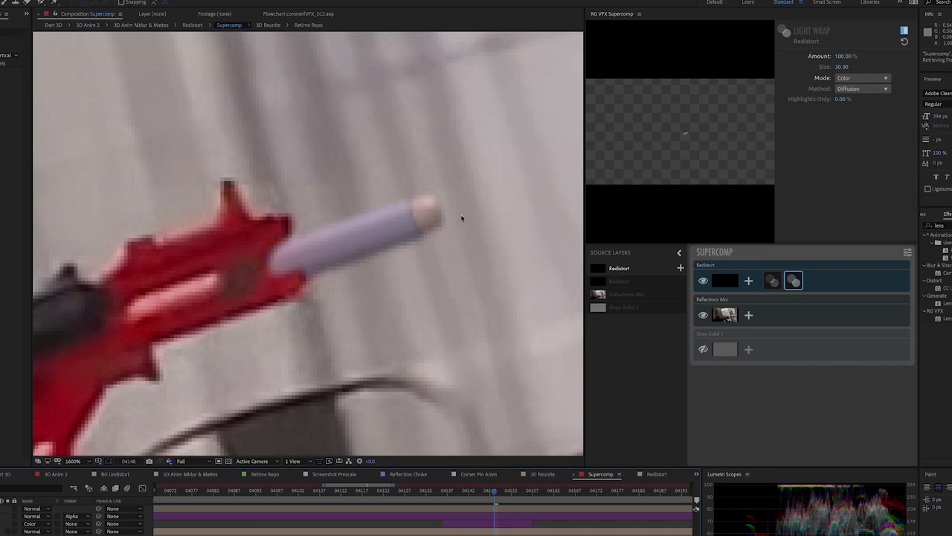
Reduce the Color-mode Light Wrap's size through 5 and 3 to 1.
click(840, 67)
text(5)
key(Return)
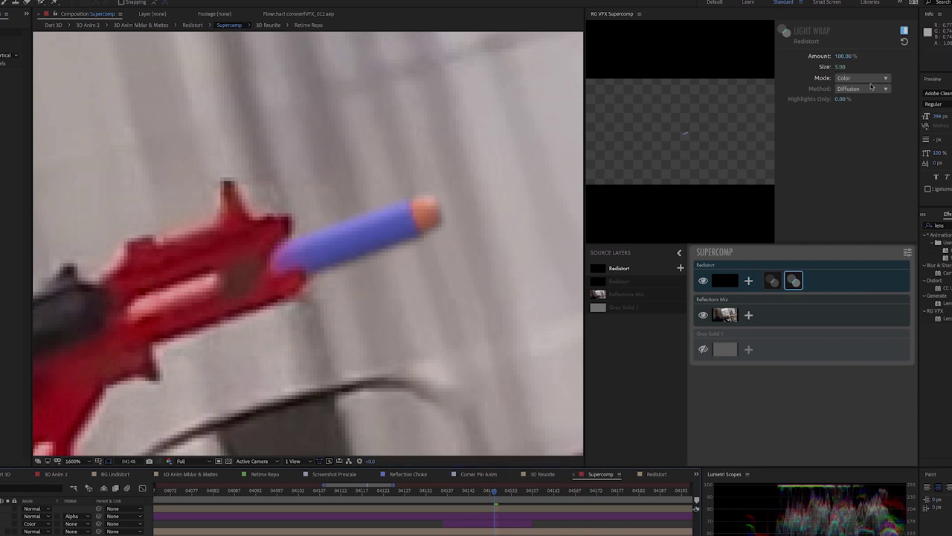
click(841, 66)
text(3)
key(Return)
click(840, 68)
text(1)
key(Return)
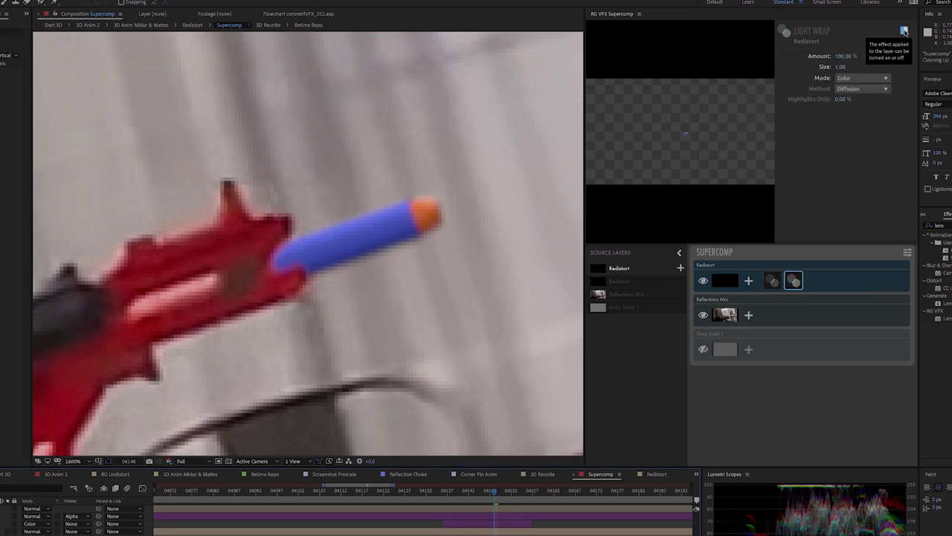
Compare the dart with the Color-mode Light Wrap off and on, and set its amount to 75%.
click(904, 31)
click(904, 32)
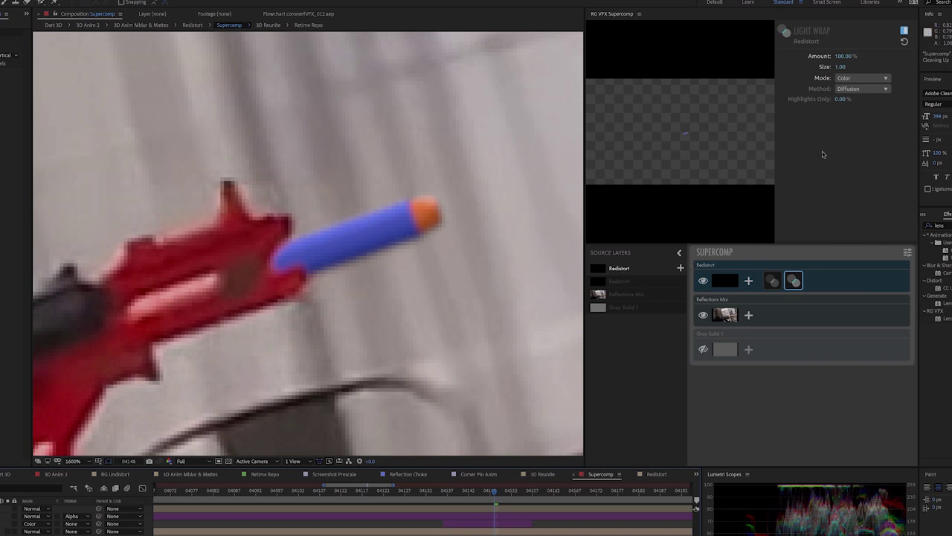
click(840, 55)
text(75)
key(Return)
Add a Reverse Light Wrap to the Redistort layer and set its amount to 75%.
click(749, 281)
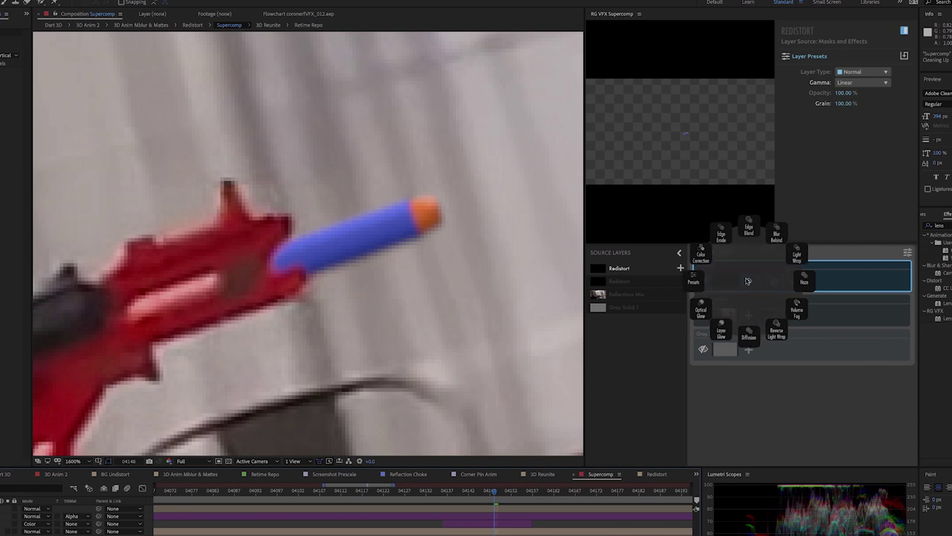
click(777, 331)
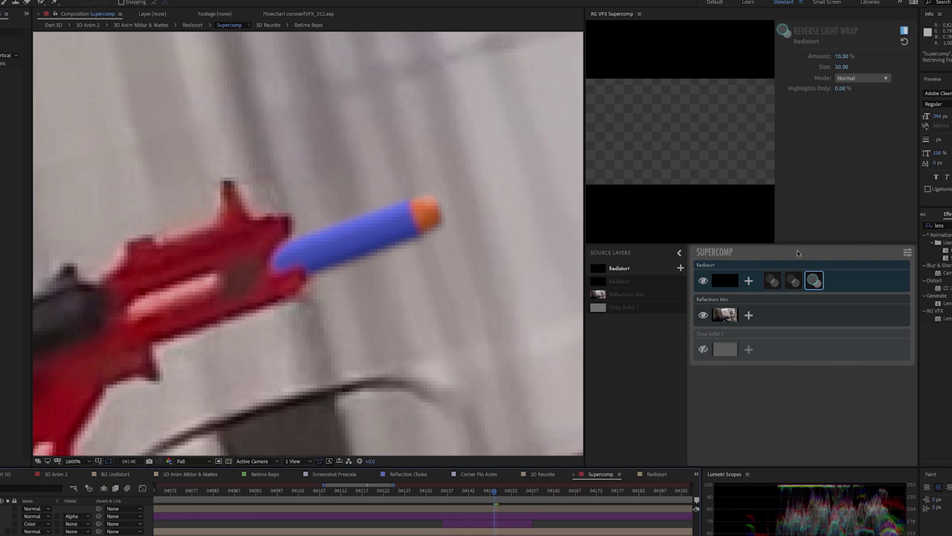
click(794, 280)
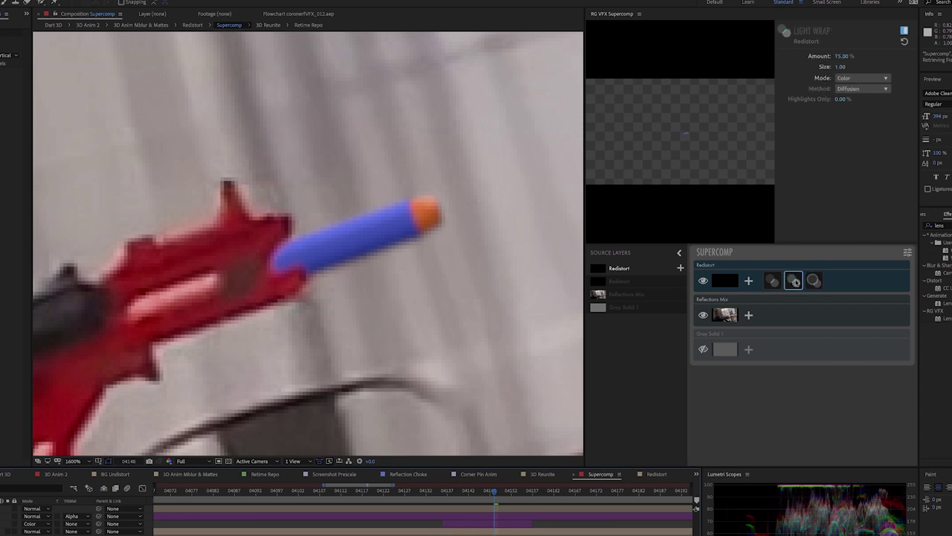
click(814, 282)
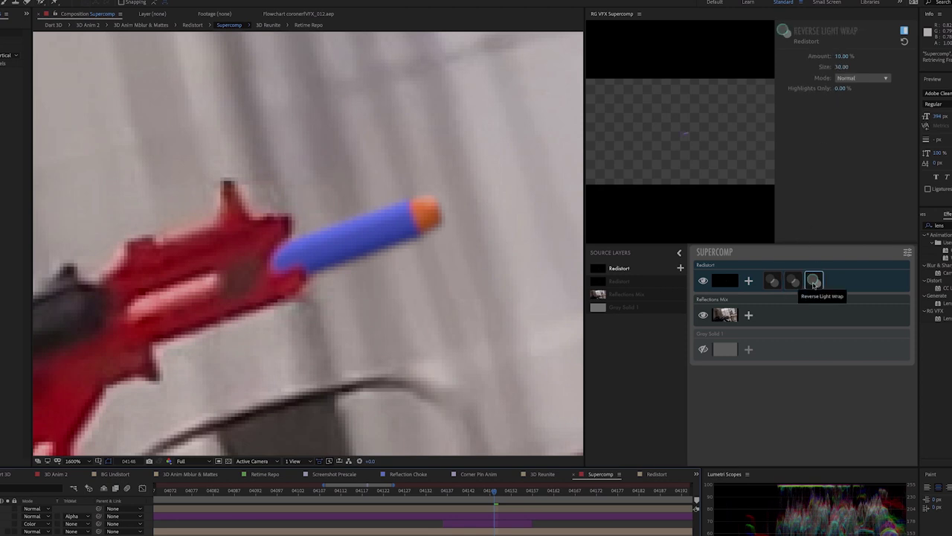
click(841, 55)
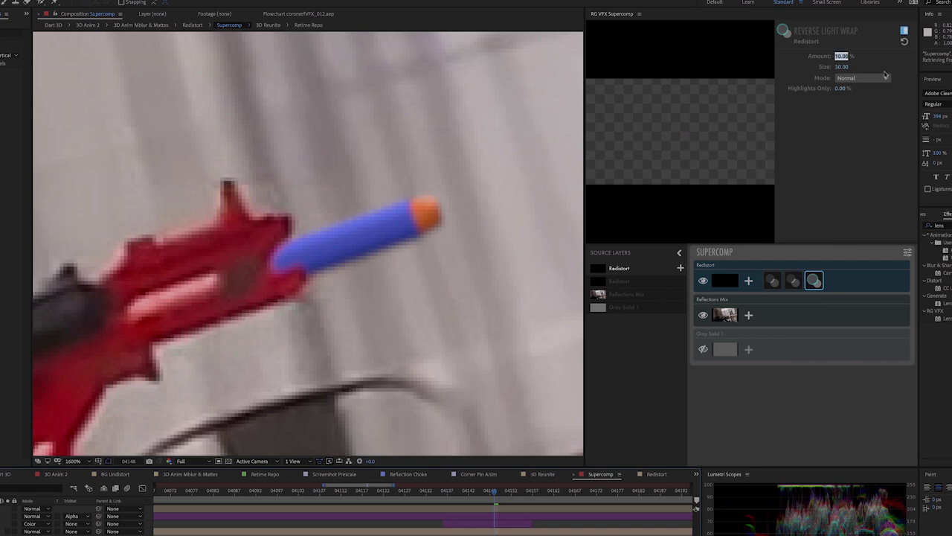
text(75)
key(Return)
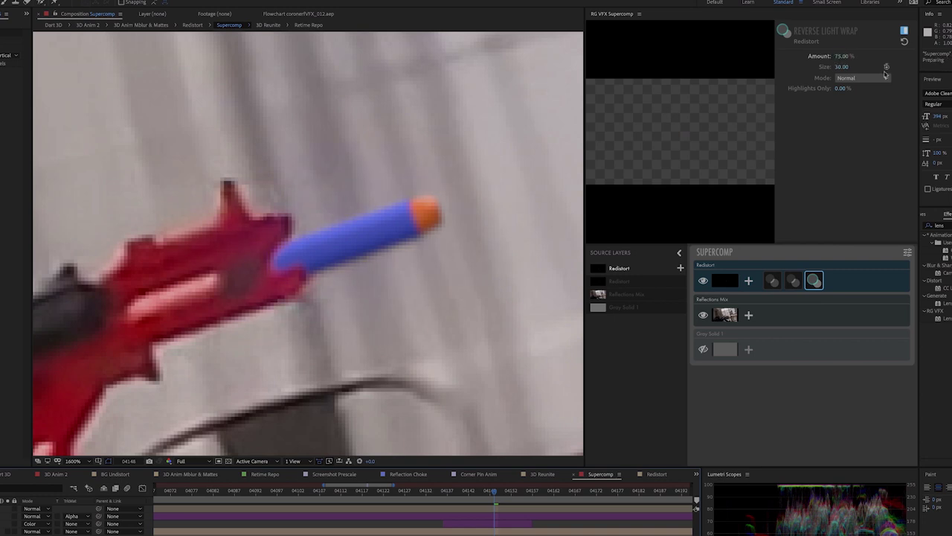
Switch the Reverse Light Wrap to Color mode and adjust its size from 1 to 1.5.
click(848, 67)
text(1)
key(Return)
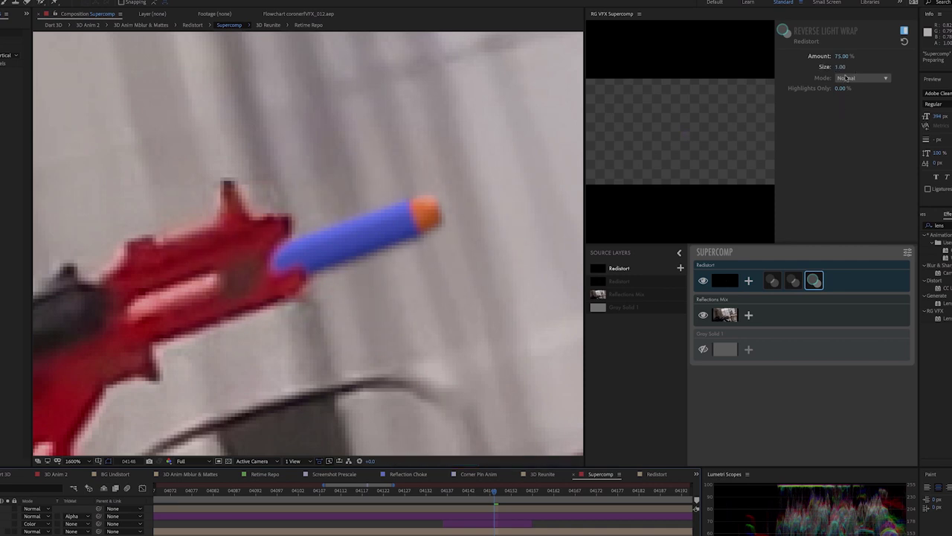
click(854, 78)
click(857, 113)
click(841, 66)
text(1.5)
key(Return)
Toggle the Reverse Light Wrap off and on repeatedly to compare its effect on the background around the dart.
click(905, 31)
click(905, 31)
click(905, 31)
click(904, 30)
click(904, 30)
click(905, 30)
click(905, 30)
click(905, 30)
click(905, 31)
click(904, 31)
click(904, 31)
click(905, 30)
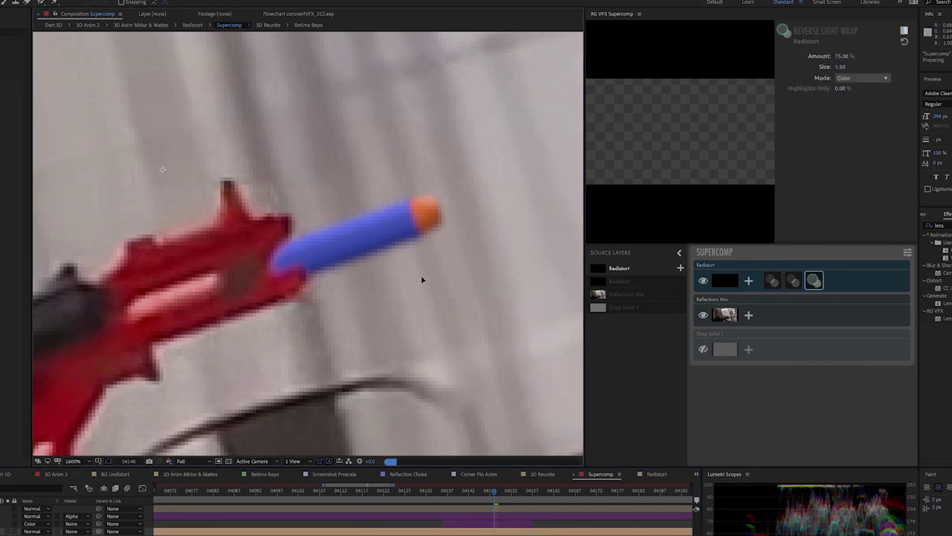
Move to frame 4164 and disable all of the Redistort layer's effects to compare the dart's edges.
click(511, 491)
drag(510, 495, 521, 493)
key(comma)
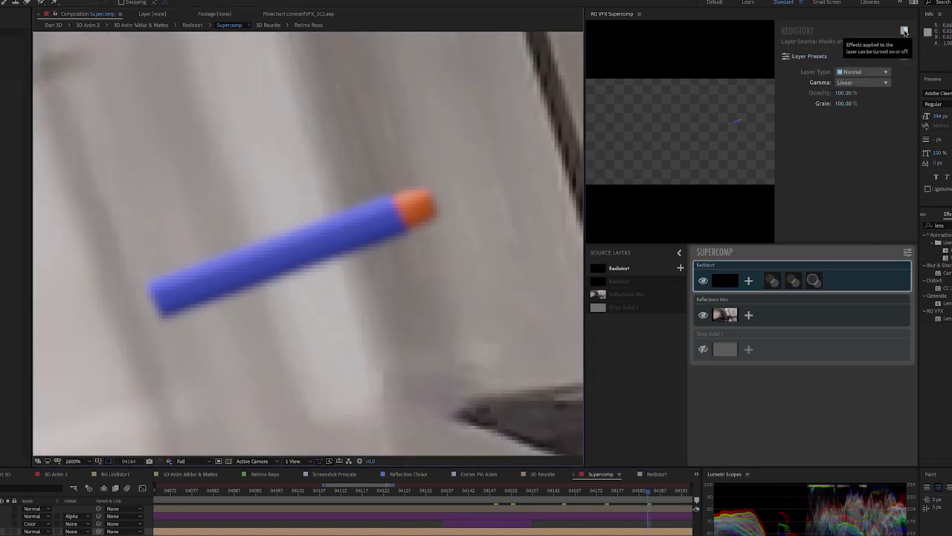
click(905, 32)
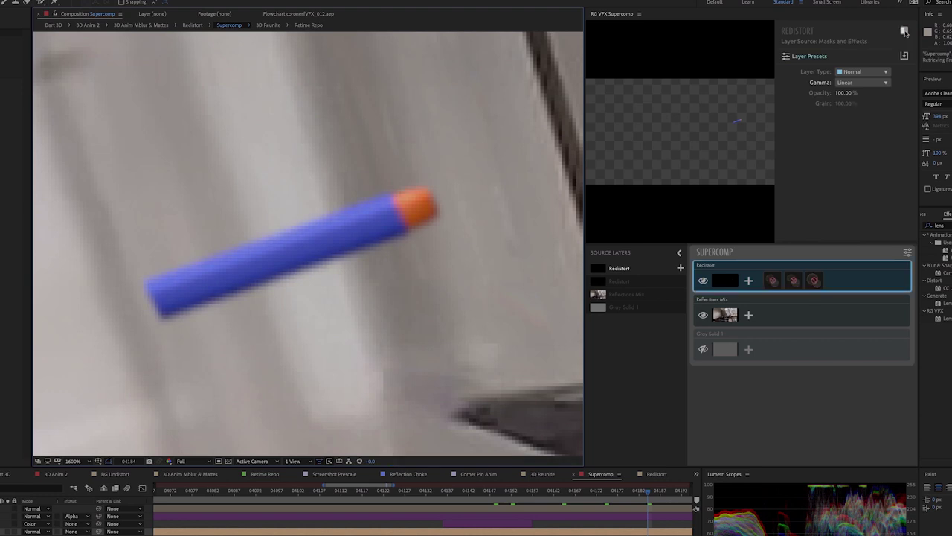
Re-enable all of the Redistort layer's effects, toggling them off and on to compare the dart's edges.
click(904, 32)
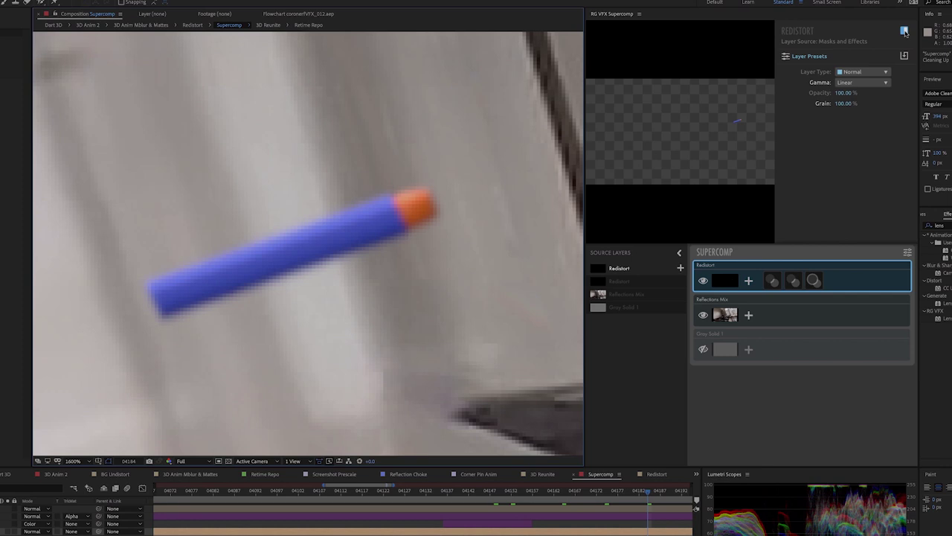
click(905, 32)
click(905, 32)
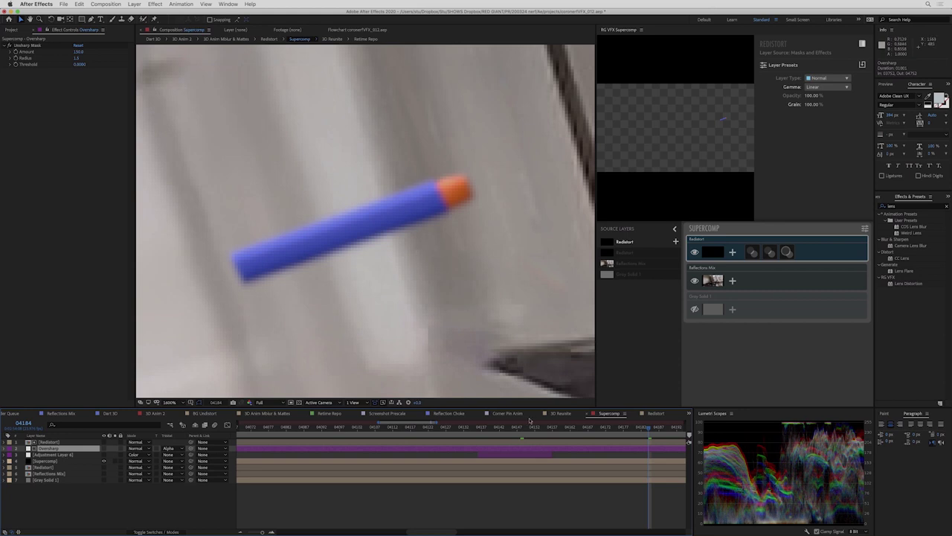
Move to frame 4148 and examine the dart up close where it leaves the gun barrel.
click(521, 427)
drag(477, 253, 427, 261)
scroll(427, 260, down, 1)
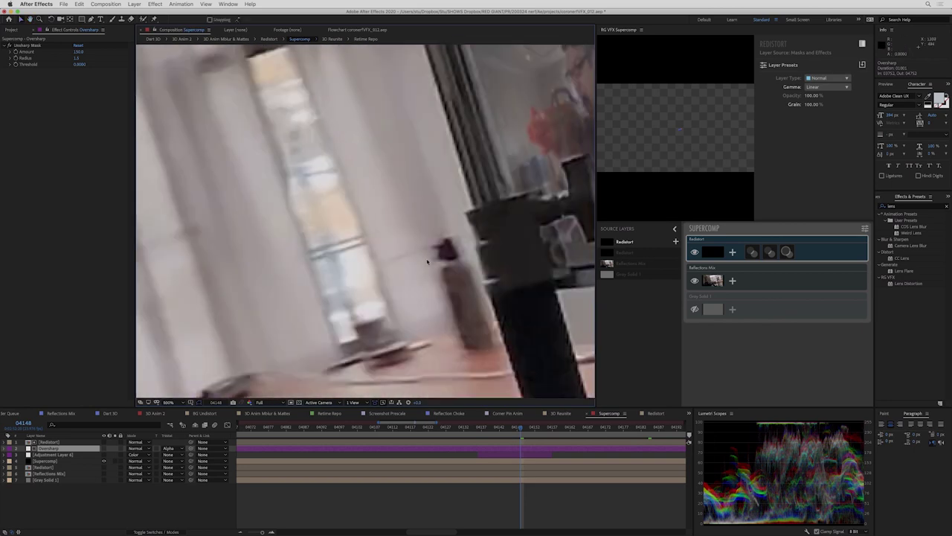
scroll(427, 261, down, 1)
drag(171, 293, 384, 242)
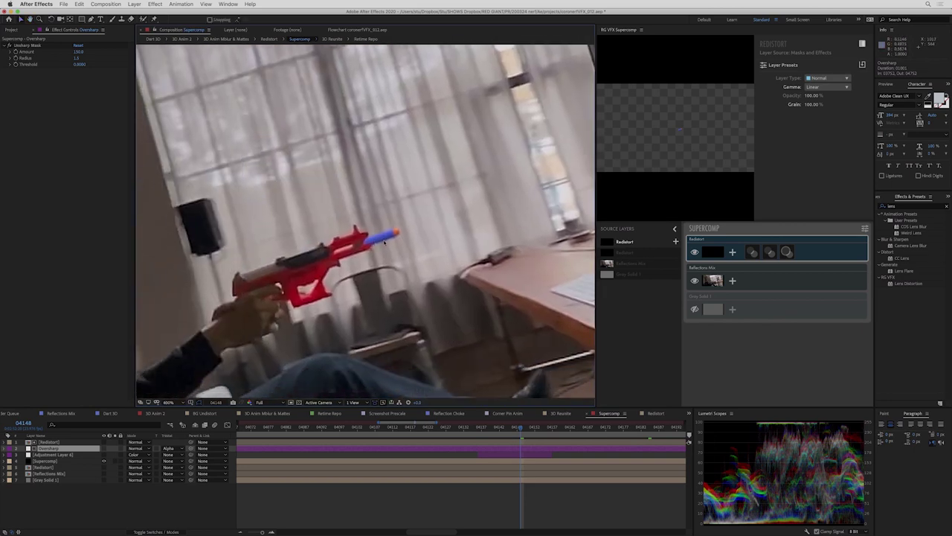
scroll(385, 242, up, 2)
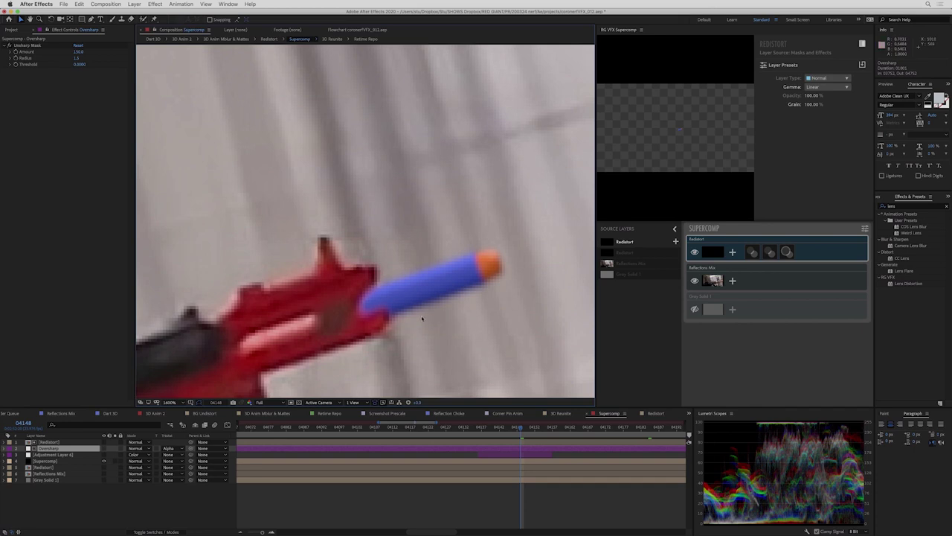
drag(432, 317, 425, 230)
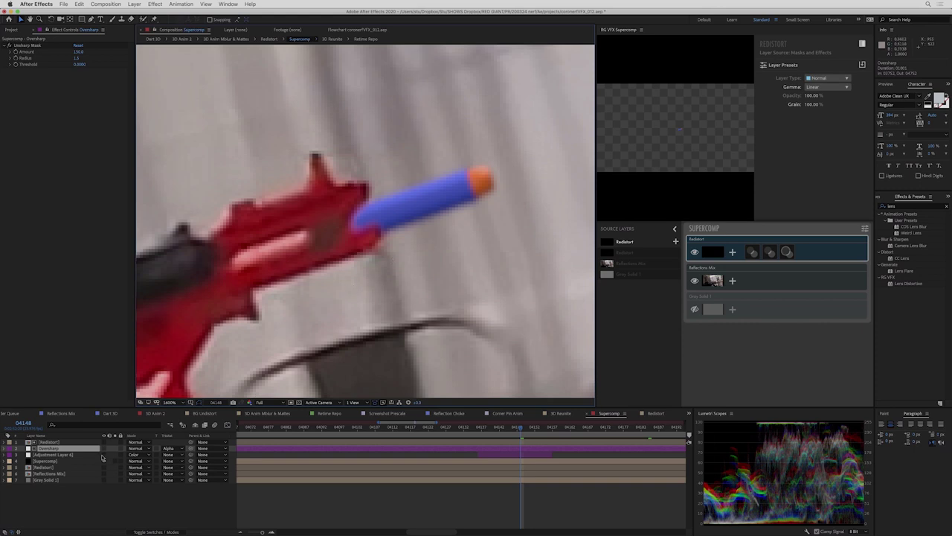
Temporarily show and solo the top Redistort layer and inspect its Minimax-expanded alpha channel.
click(66, 443)
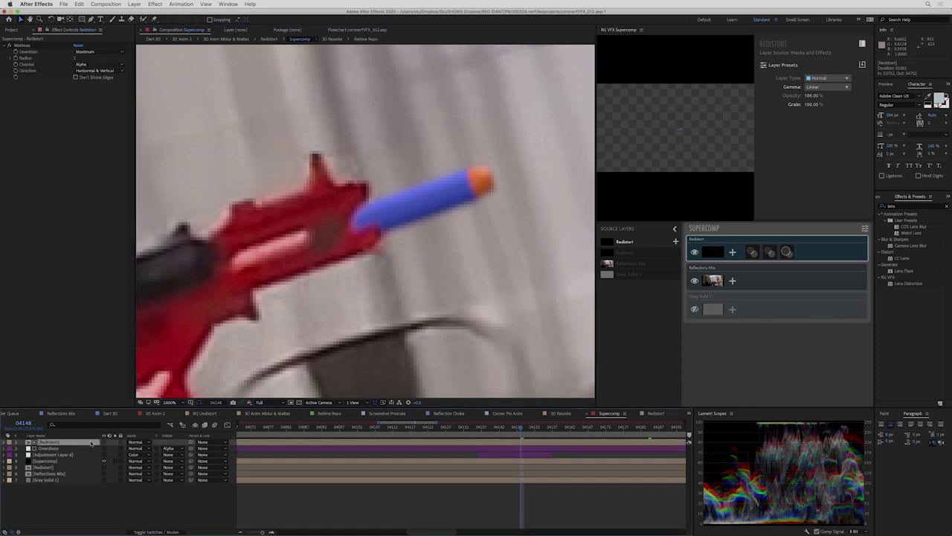
click(104, 442)
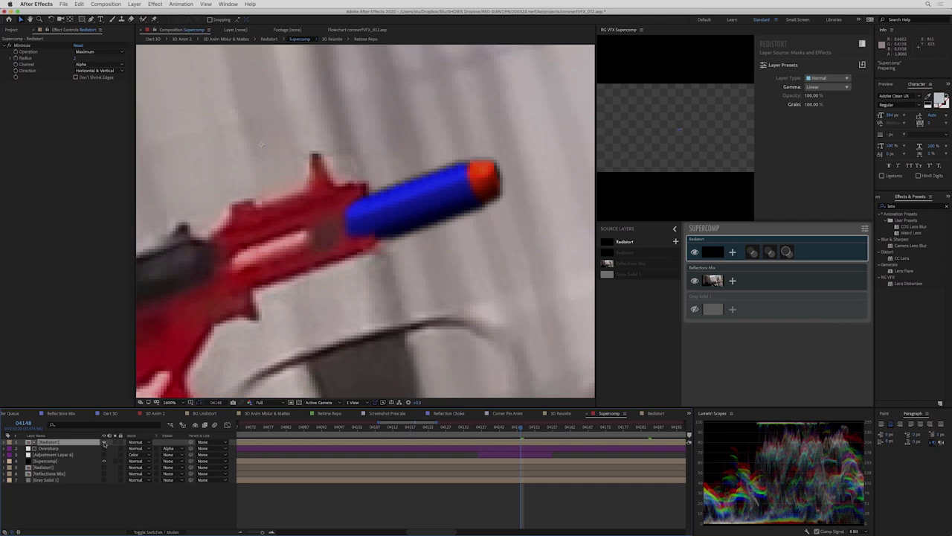
click(18, 46)
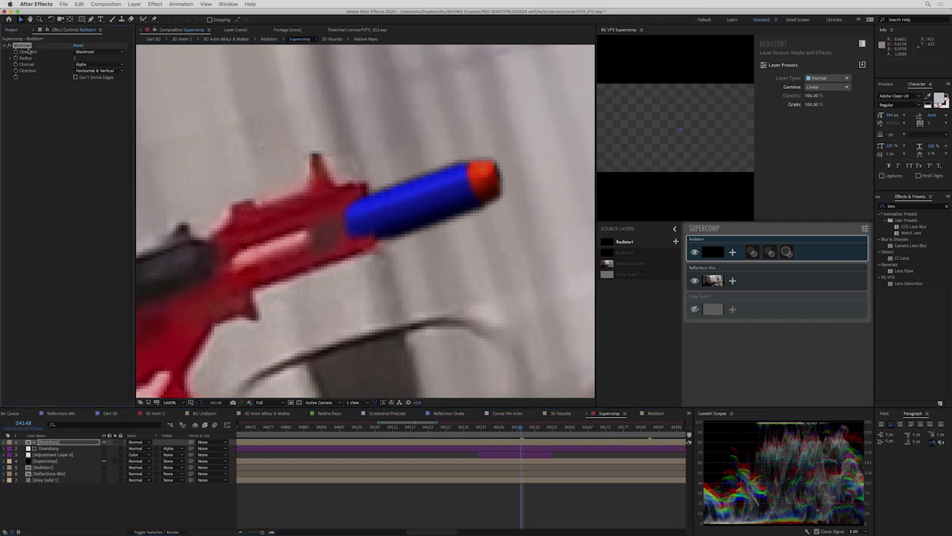
click(116, 442)
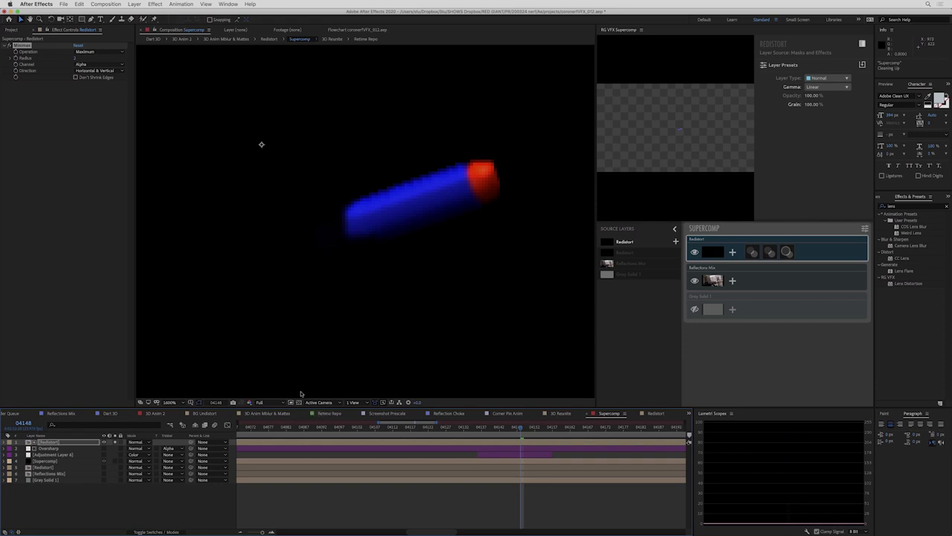
click(250, 402)
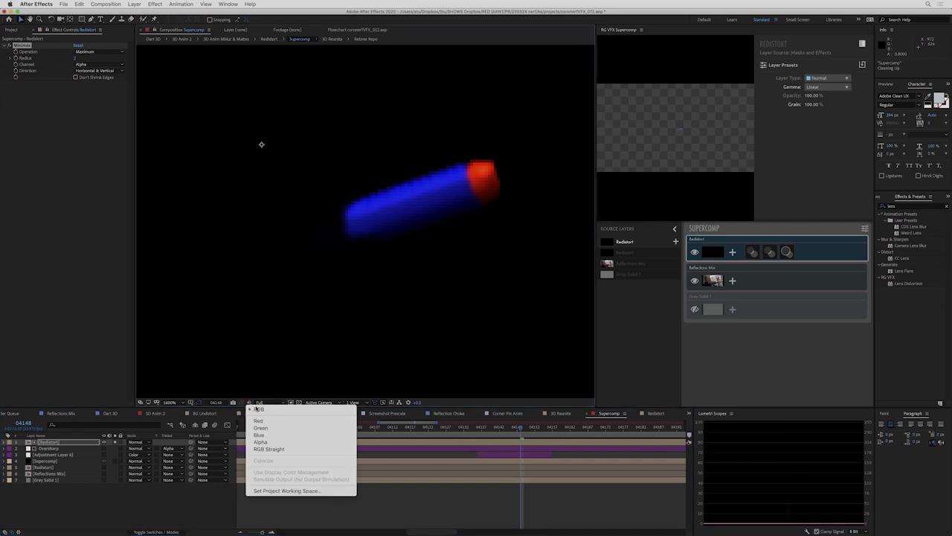
click(262, 442)
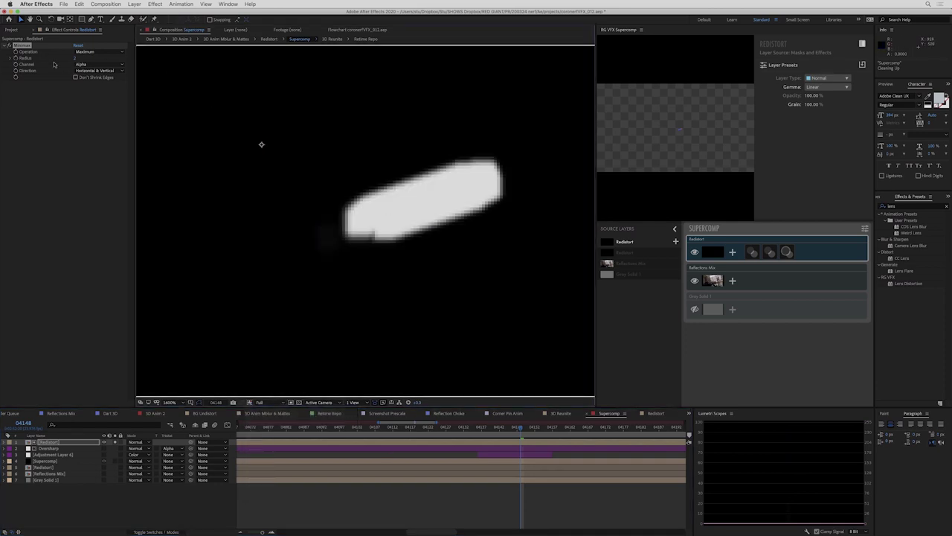
click(10, 45)
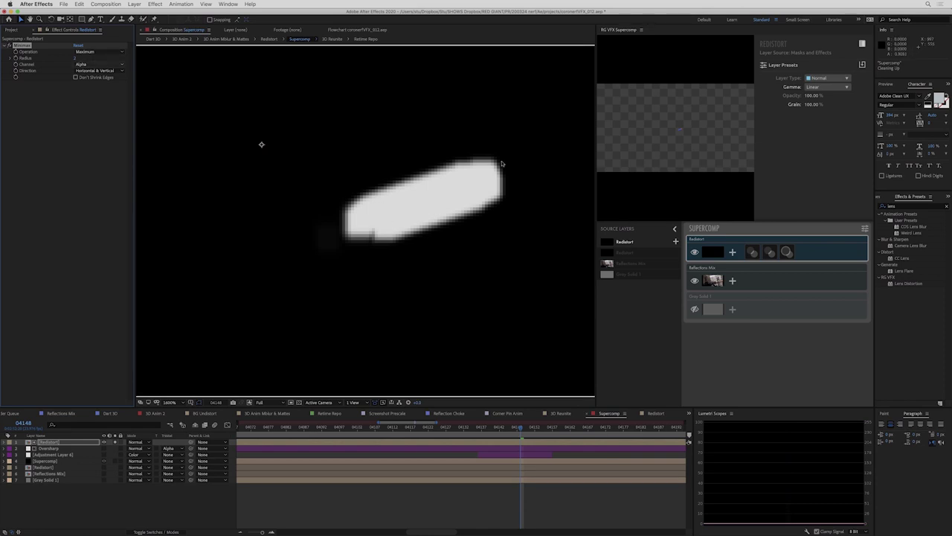
click(114, 443)
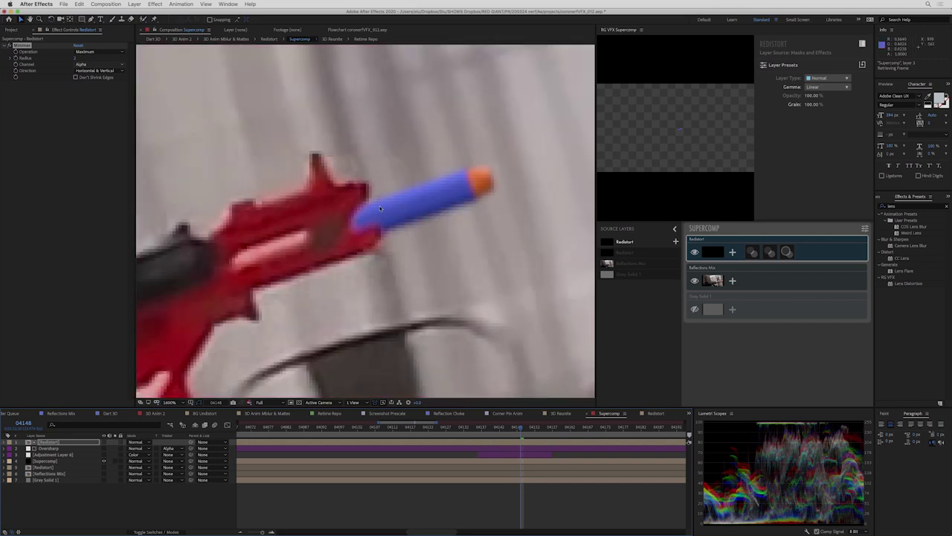
Turn on the Oversharp adjustment layer and step forward to frame 4152 to check the dart's sharpening.
click(52, 448)
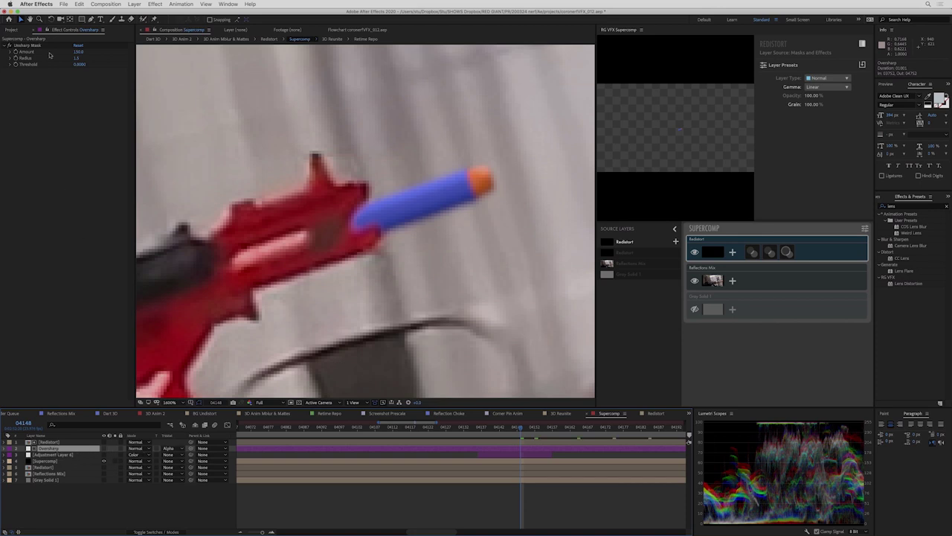
click(104, 449)
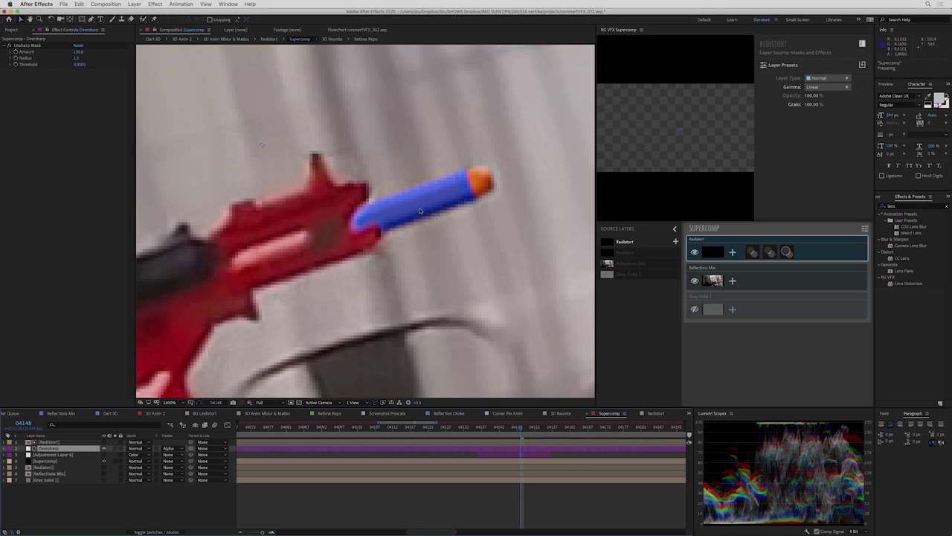
key(comma)
key(comma)
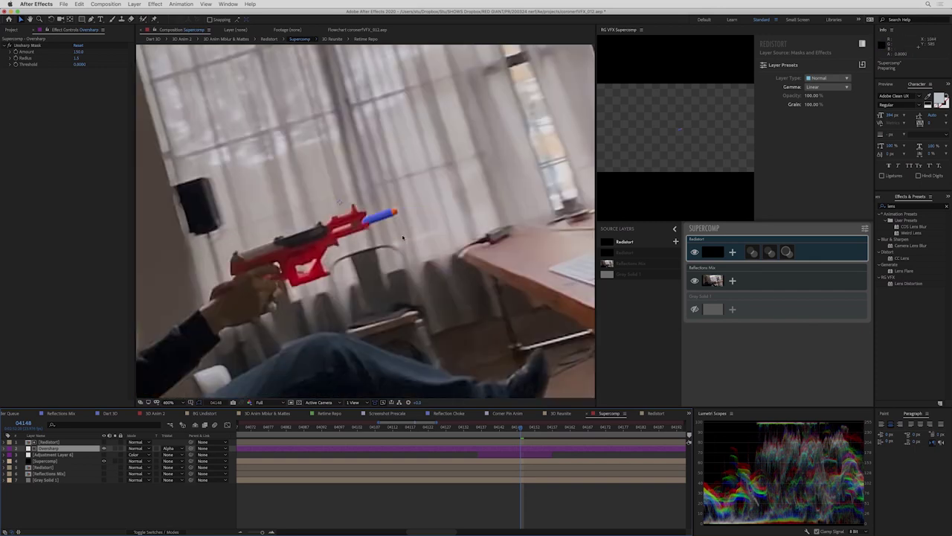
key(Page_Down)
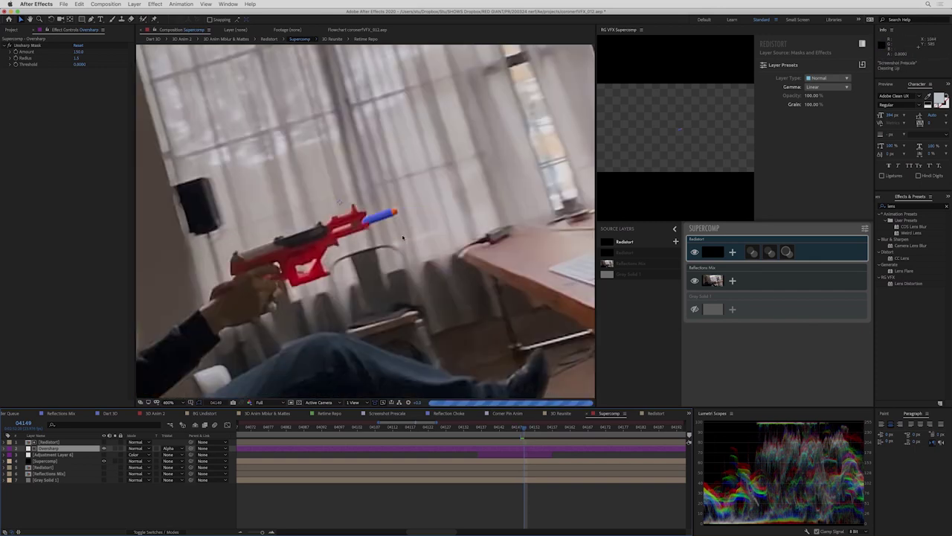
key(Page_Down)
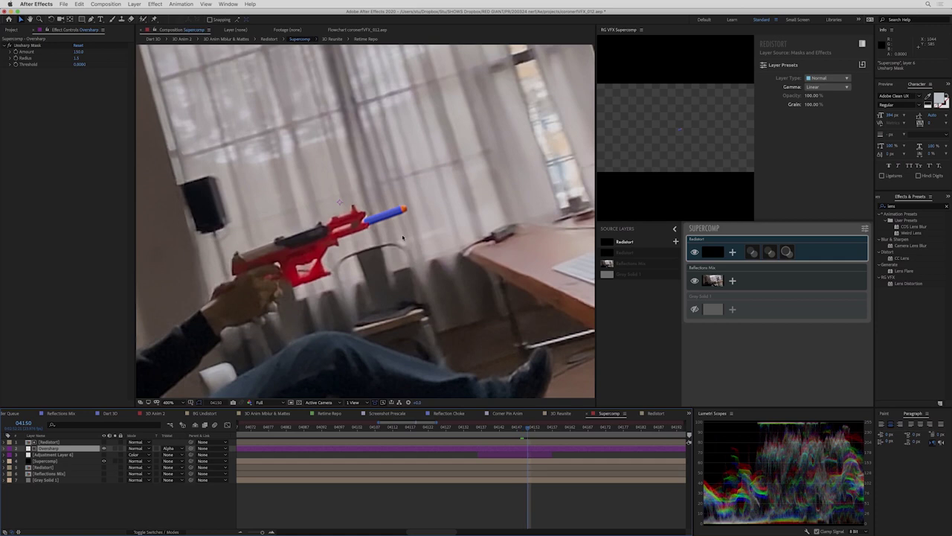
key(Page_Down)
key(Page_Down)
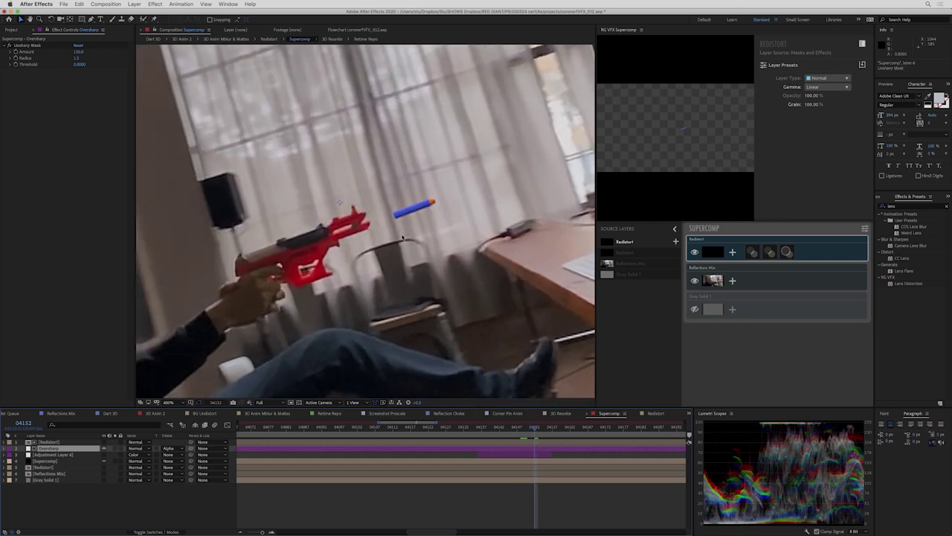
key(comma)
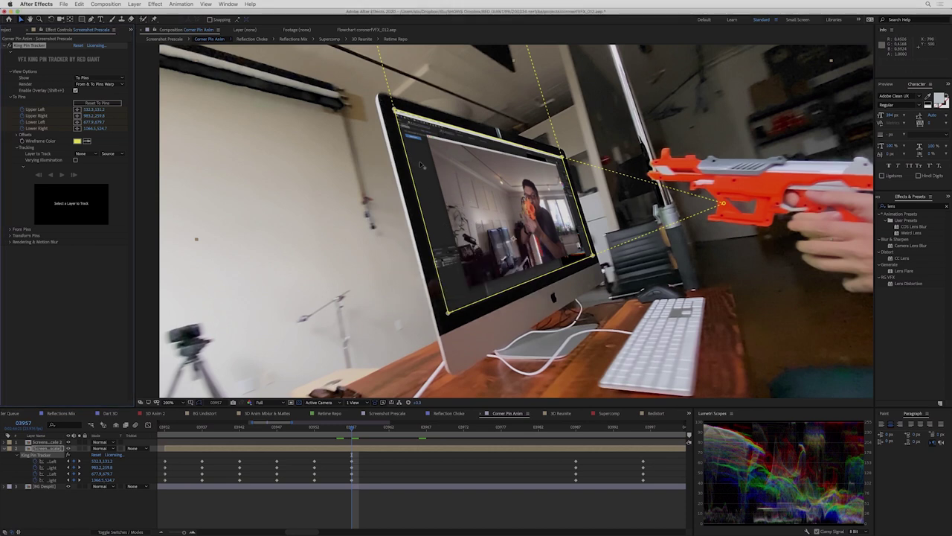
Move to frame 3972 in the Corner Pin Anim composition and check the screenshot's alignment with the monitor.
scroll(469, 213, up, 2)
scroll(469, 213, down, 2)
key(space)
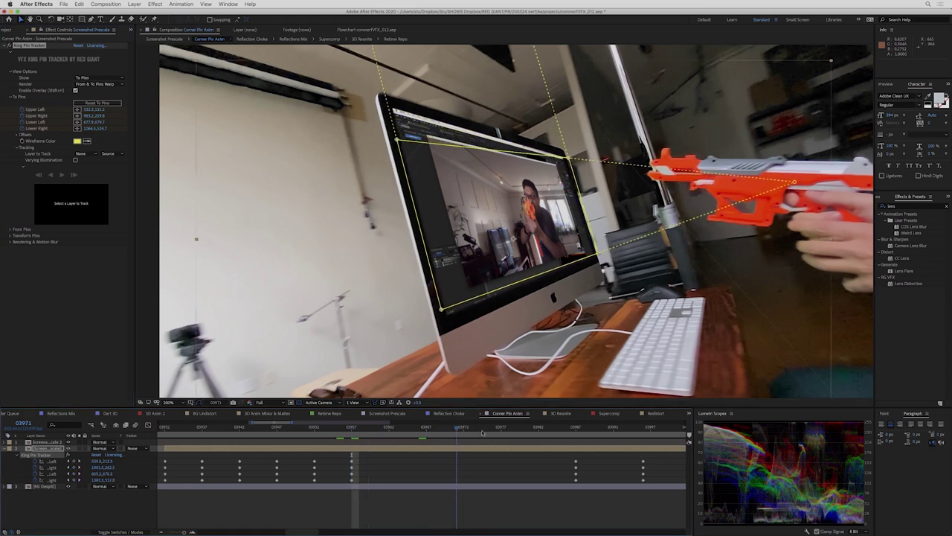
click(463, 433)
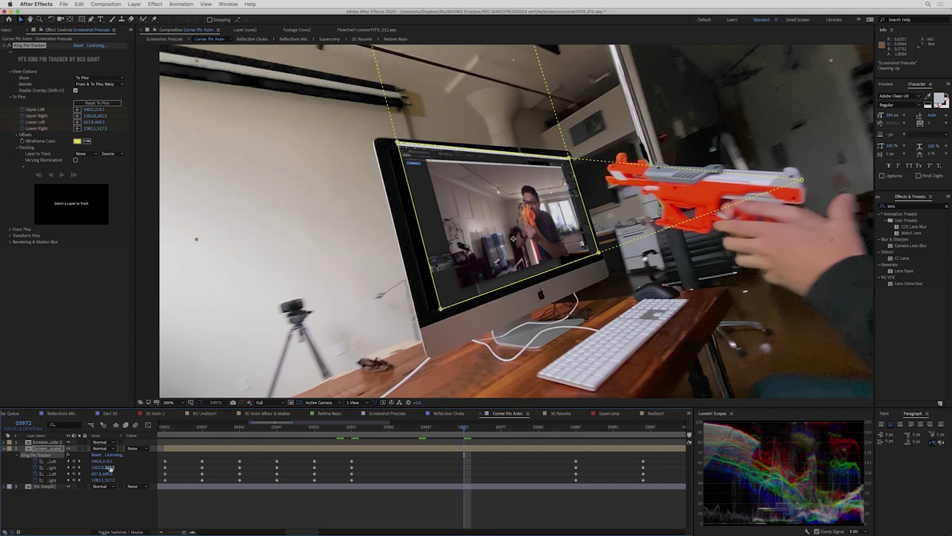
key(period)
key(period)
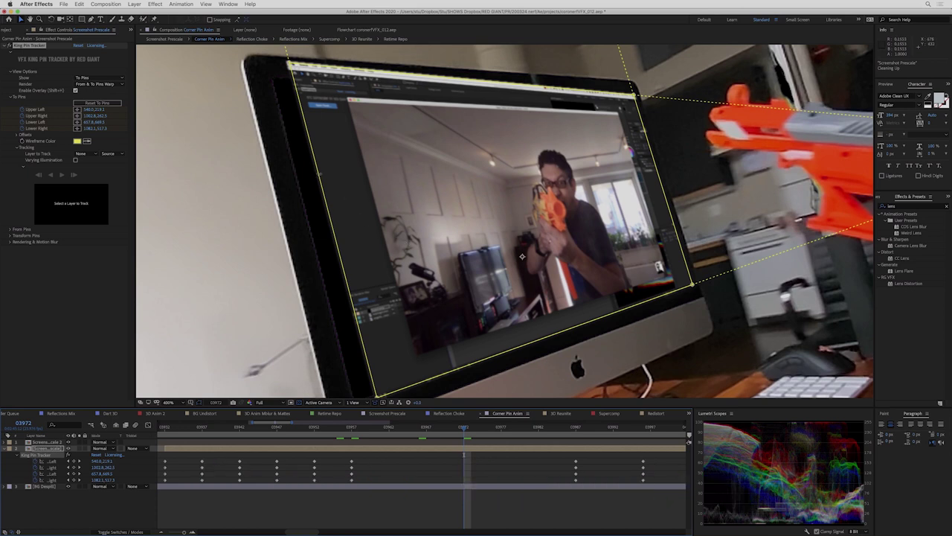
drag(290, 64, 275, 80)
key(super+z)
key(comma)
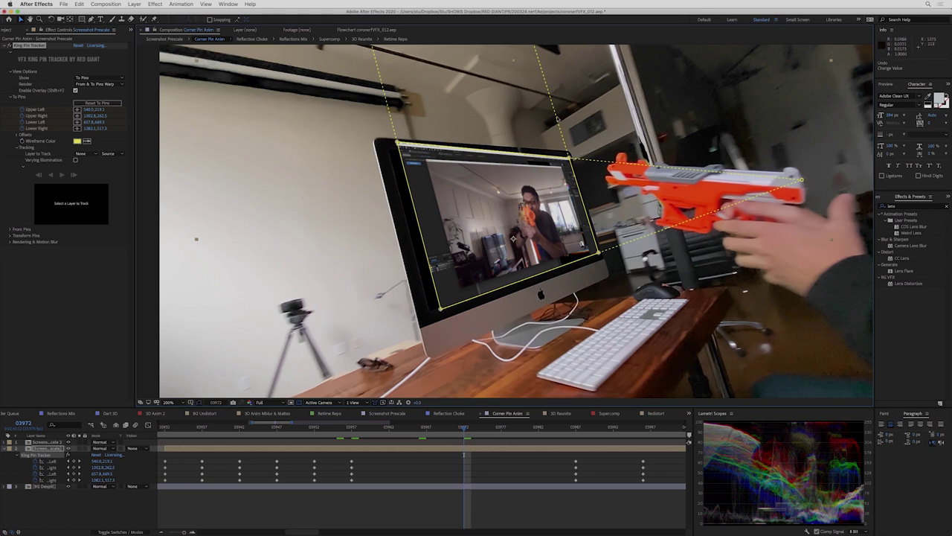
key(period)
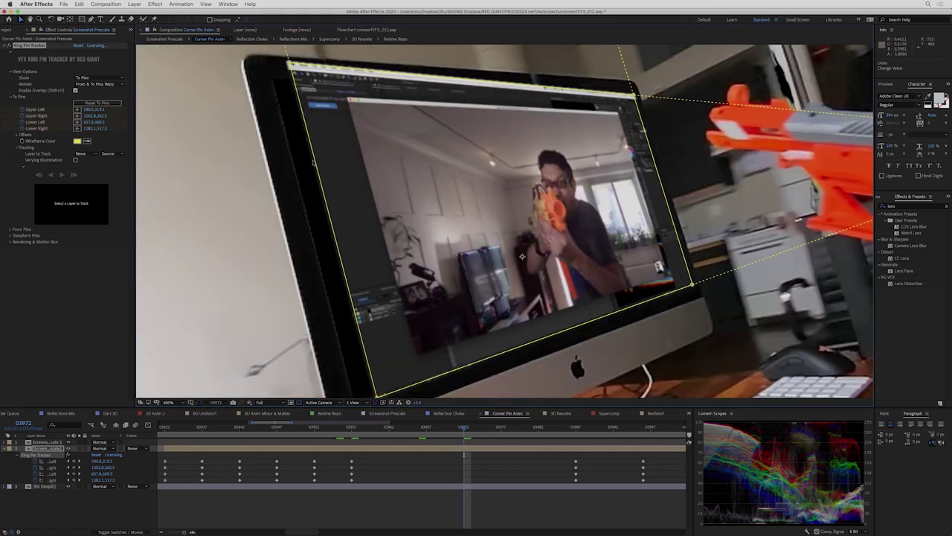
Keyframe the screenshot's King Pin corners at frame 3972, fitting its upper-left corner and right edge to the monitor.
drag(289, 63, 270, 78)
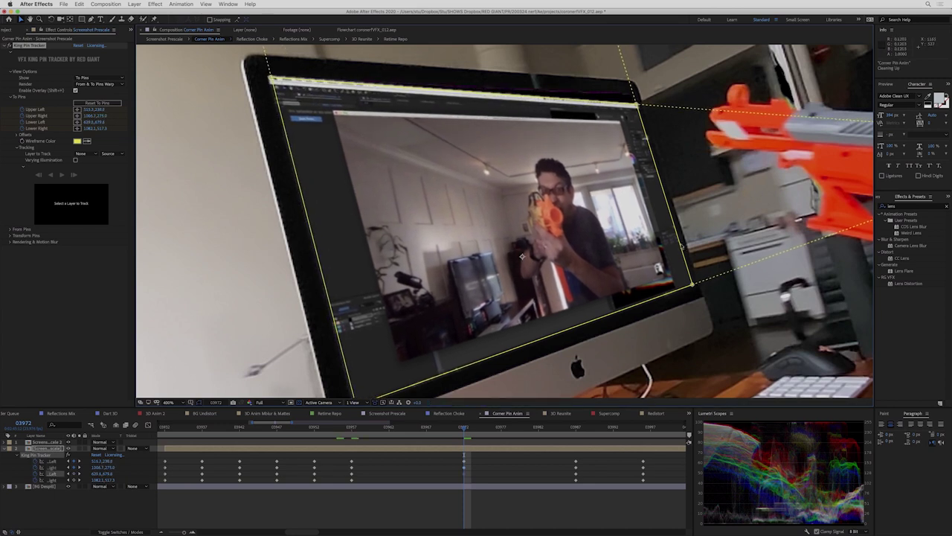
drag(682, 245, 676, 245)
key(super+z)
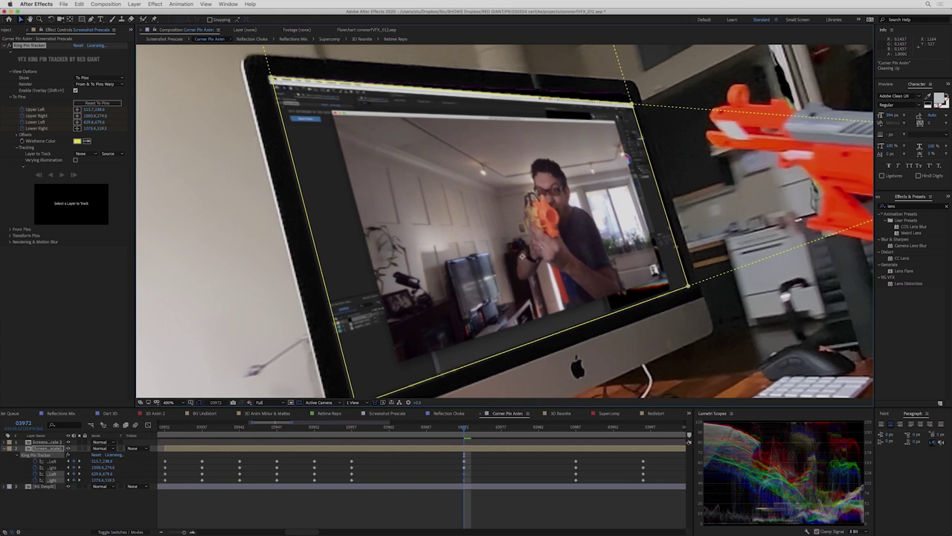
At frame 3964, shift the left edge of the screenshot's corner pin outward to fit the monitor.
click(405, 428)
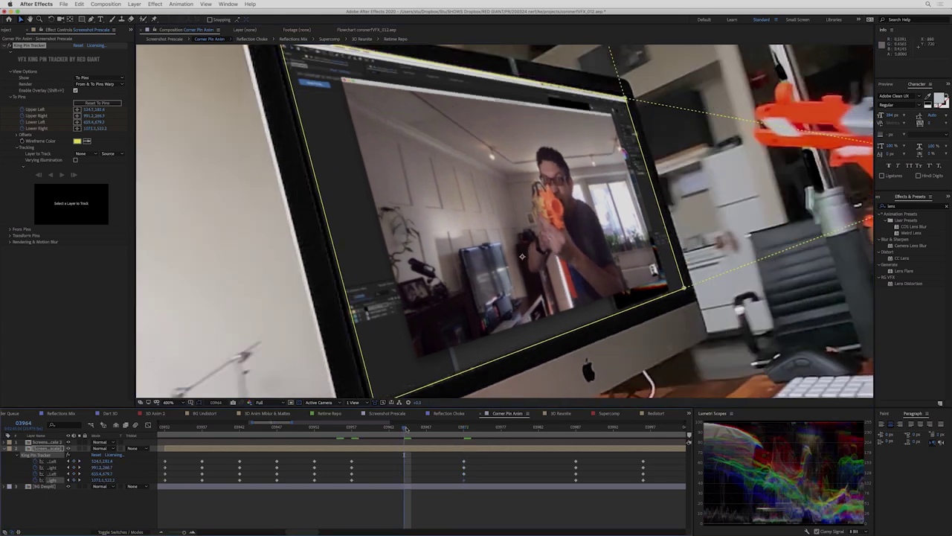
click(329, 236)
drag(329, 237, 320, 236)
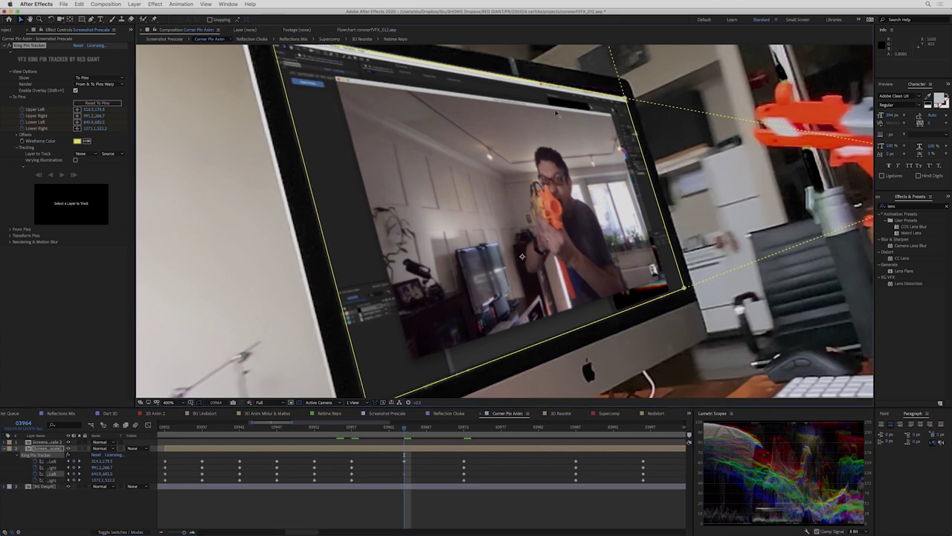
drag(549, 87, 560, 99)
key(super+z)
drag(574, 186, 599, 210)
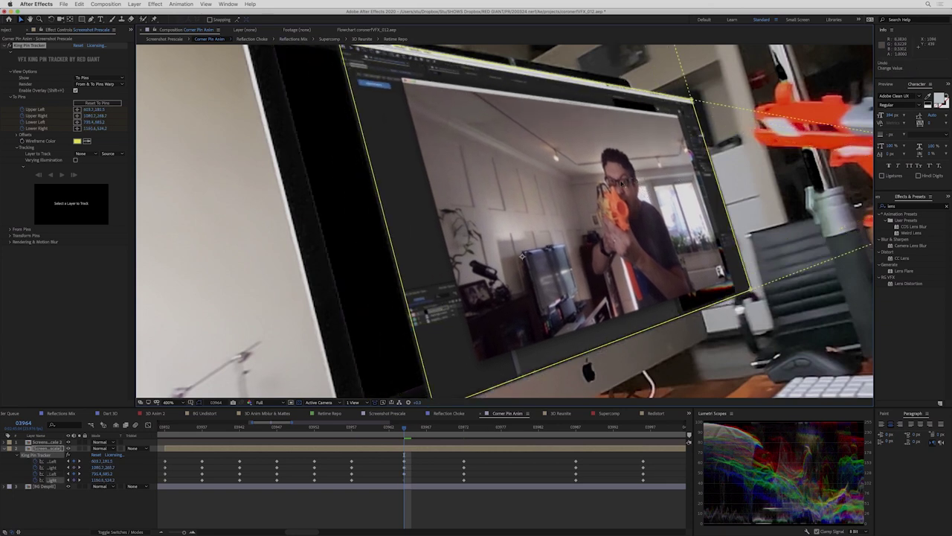
key(comma)
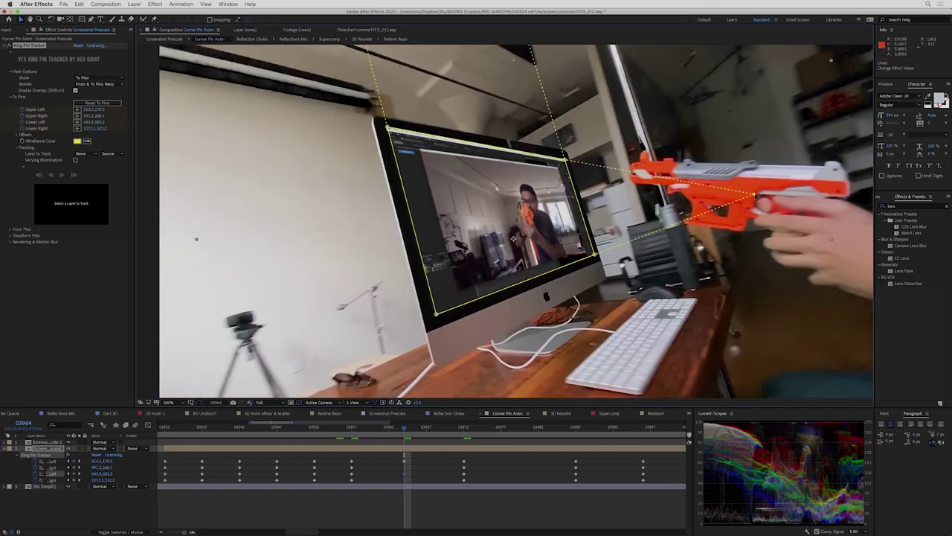
drag(566, 155, 569, 175)
key(ctrl+z)
key(ctrl+z)
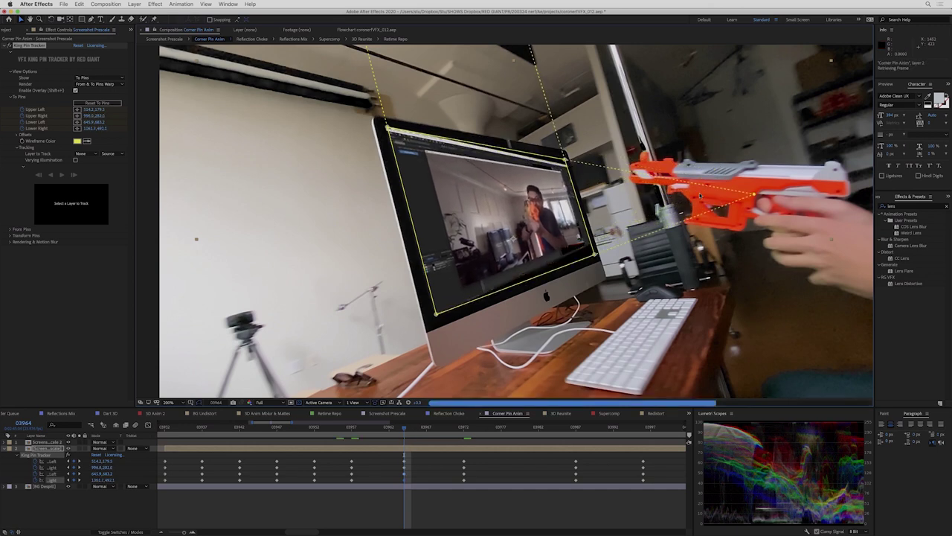
key(period)
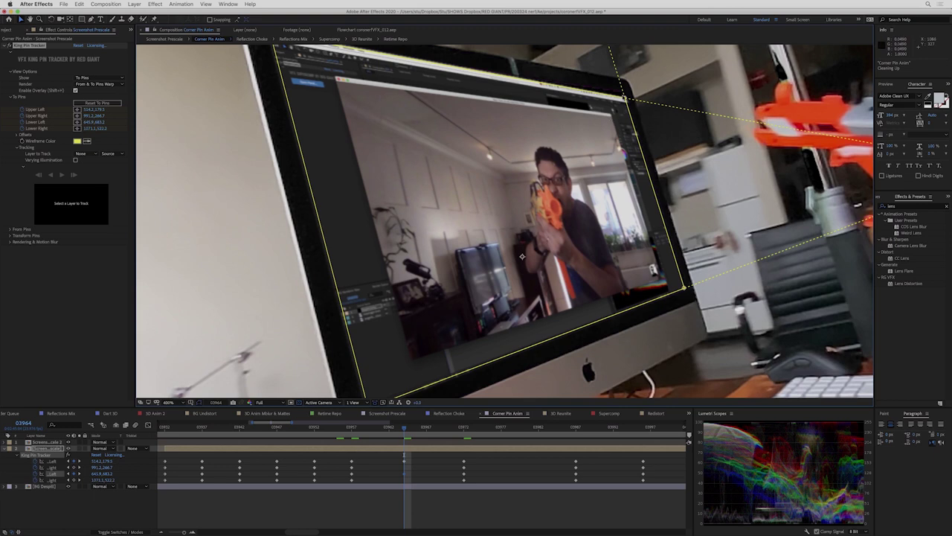
Nudge the screenshot's upper-right pin to fit the monitor at frame 3964, and shift its left edge outward at frame 3980.
drag(626, 93, 622, 89)
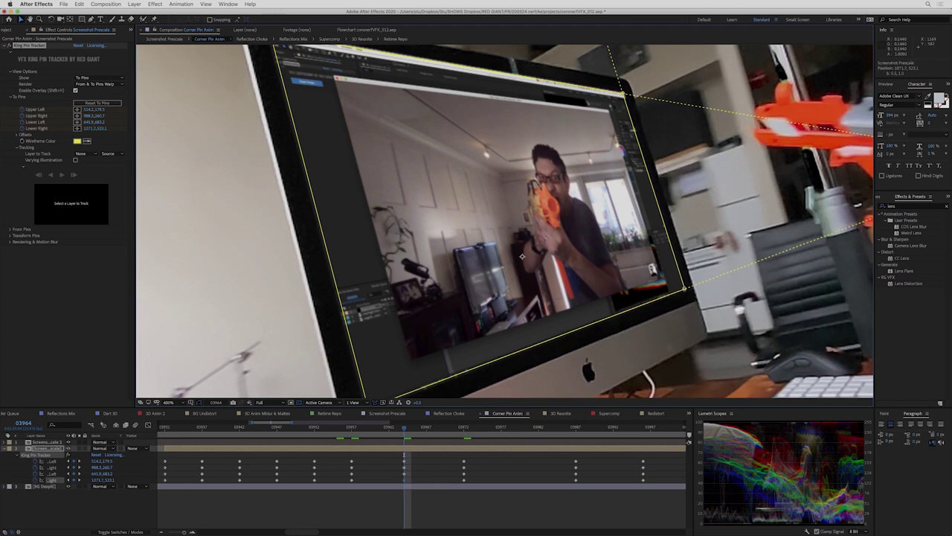
click(522, 429)
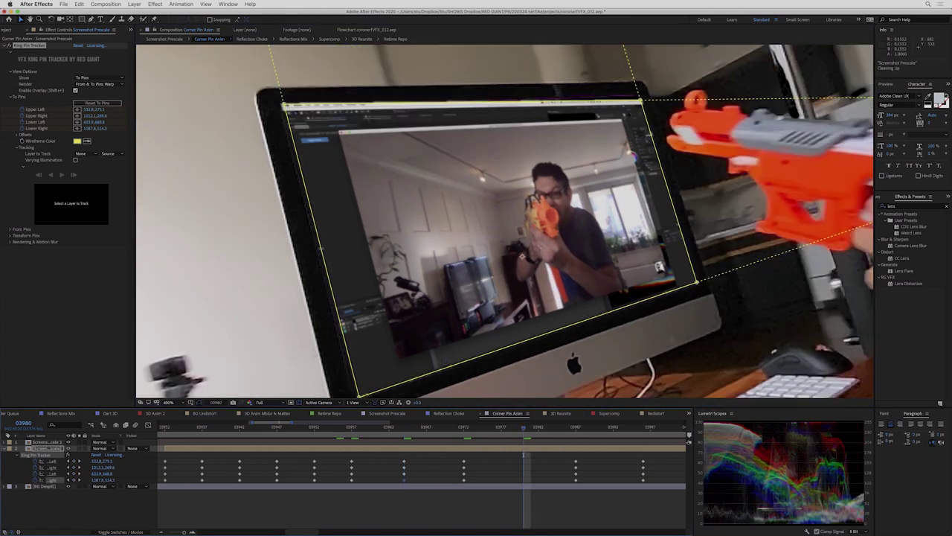
drag(321, 251, 302, 250)
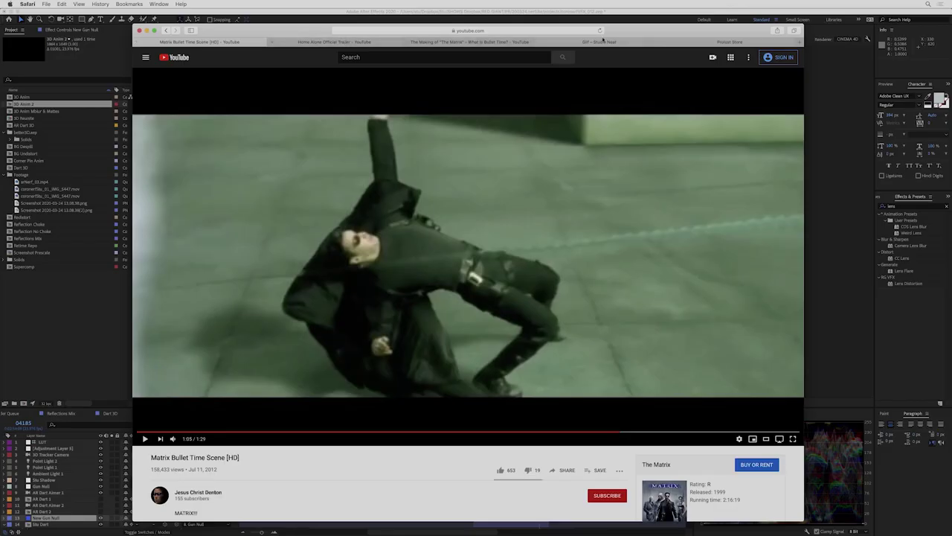
Find Prolost Speedramp among the After Effects tools in the Prolost Store and read how its speeds and layer markers work.
click(729, 42)
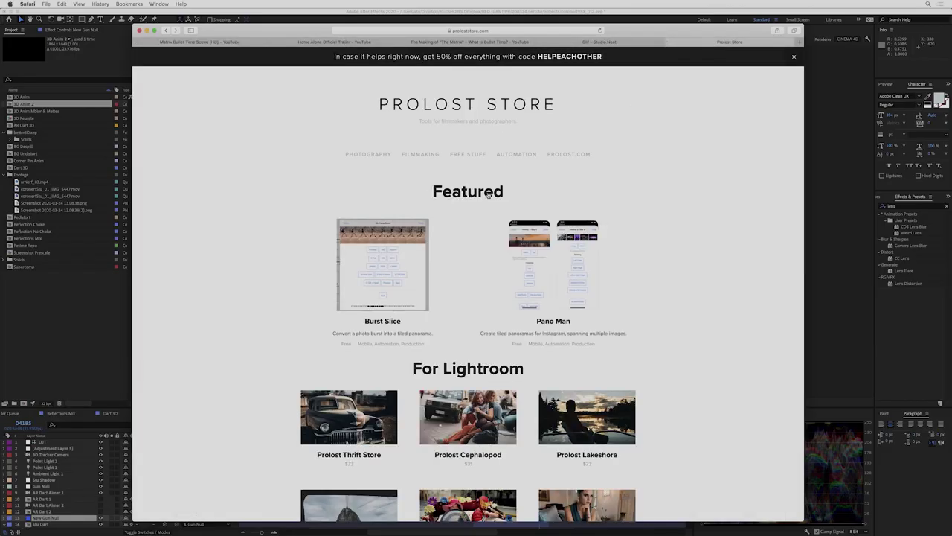
scroll(485, 190, down, 2)
scroll(511, 325, up, 2)
scroll(436, 234, down, 2)
scroll(503, 235, down, 15)
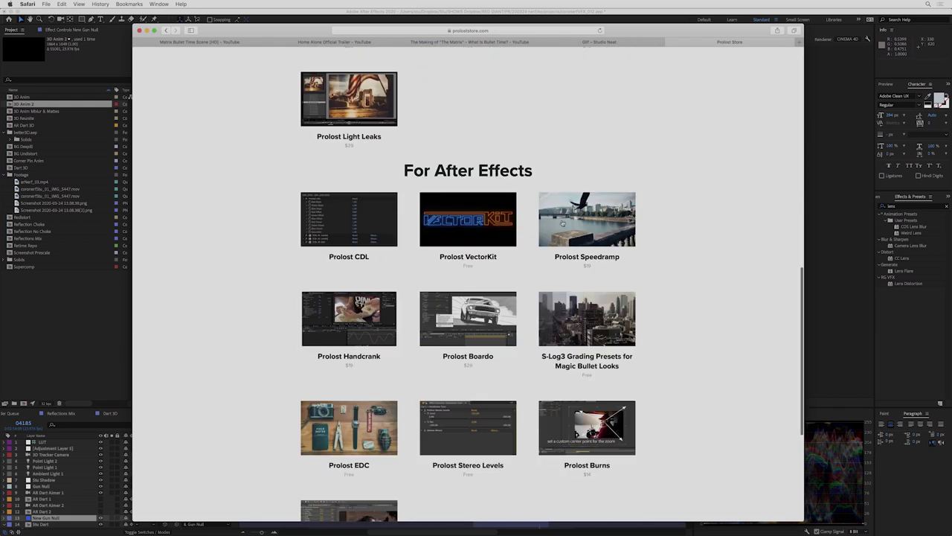
click(563, 222)
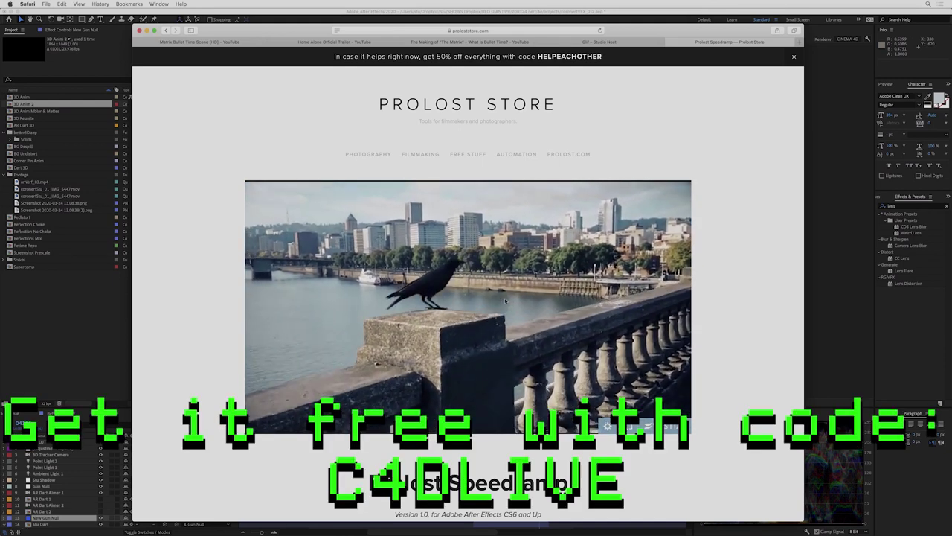
scroll(506, 300, down, 10)
scroll(505, 301, down, 8)
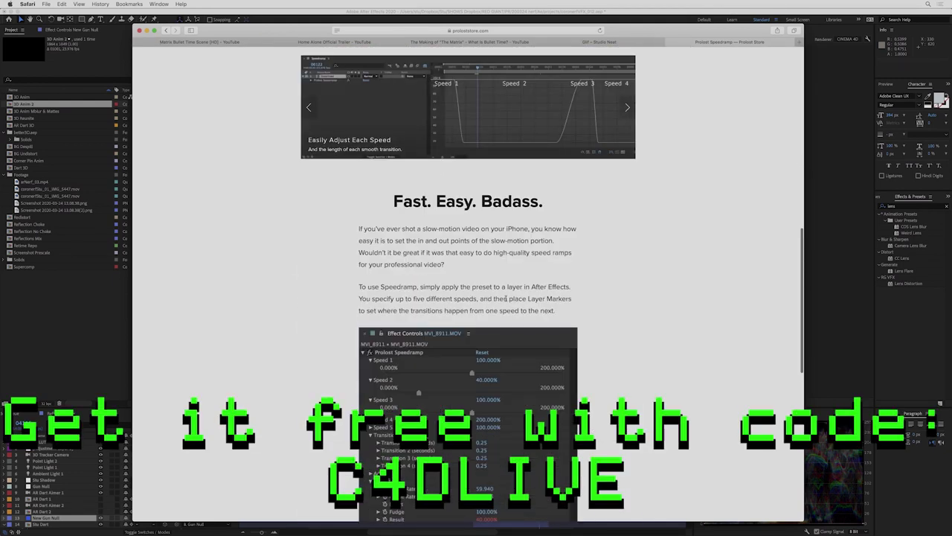
Switch to After Effects, open the project flowchart, and move the 3D Reunite and Retime Repo nodes closer to the graph.
key(super+Tab)
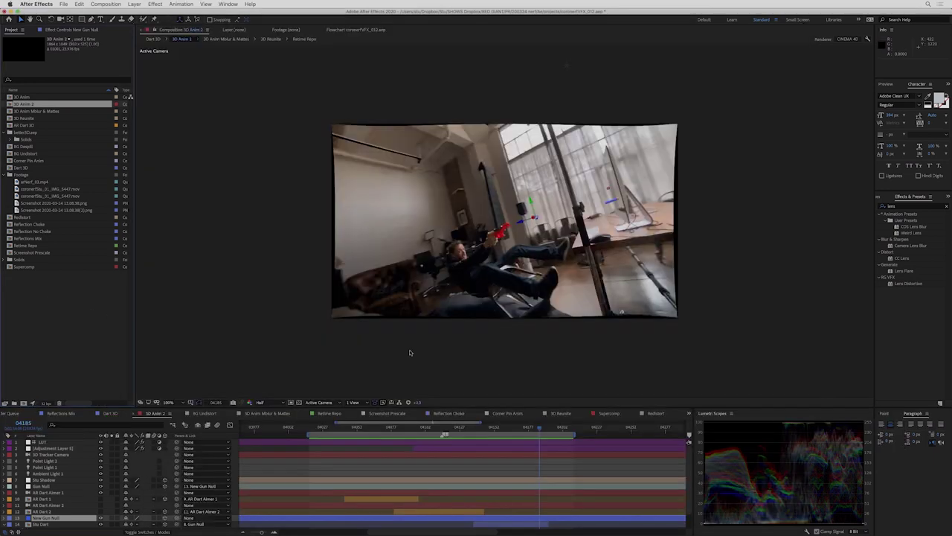
key(super+F11)
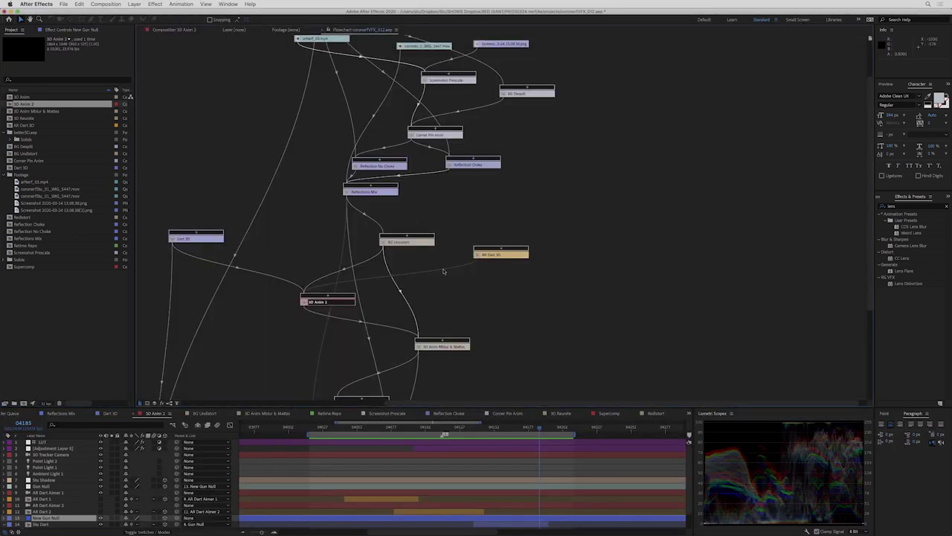
scroll(444, 271, down, 5)
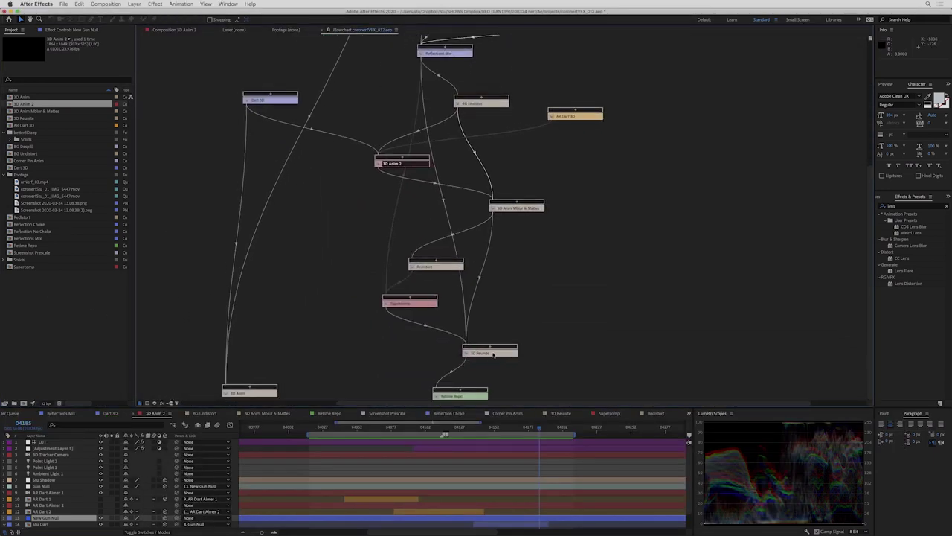
drag(492, 354, 485, 346)
drag(465, 395, 472, 389)
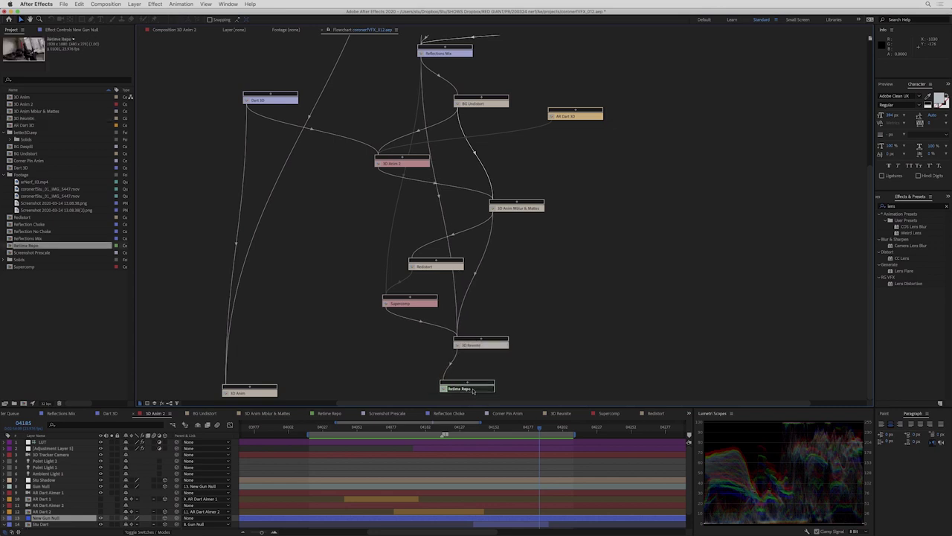
Open the Retime Repo composition, select the 3D Reunite layer, and go from frame 3916 to frame 4001.
double_click(473, 389)
click(201, 429)
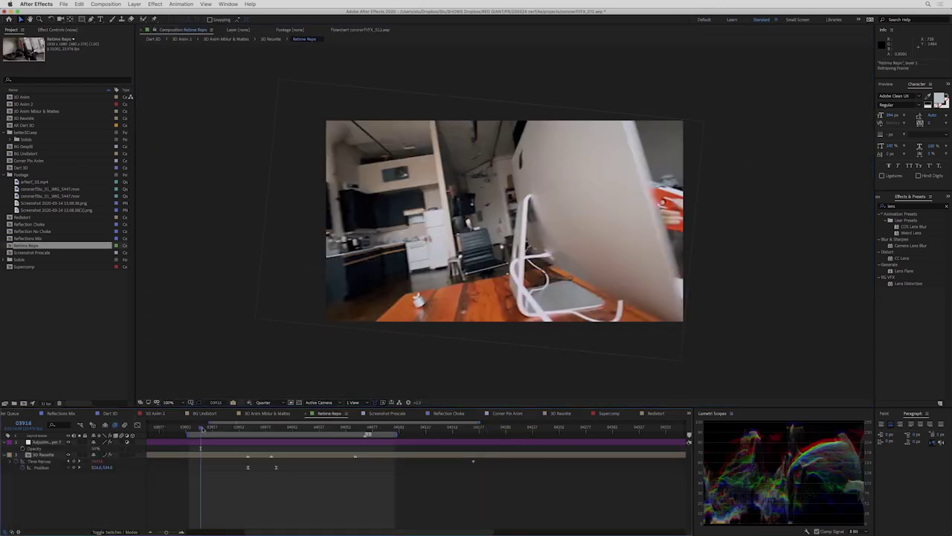
click(49, 460)
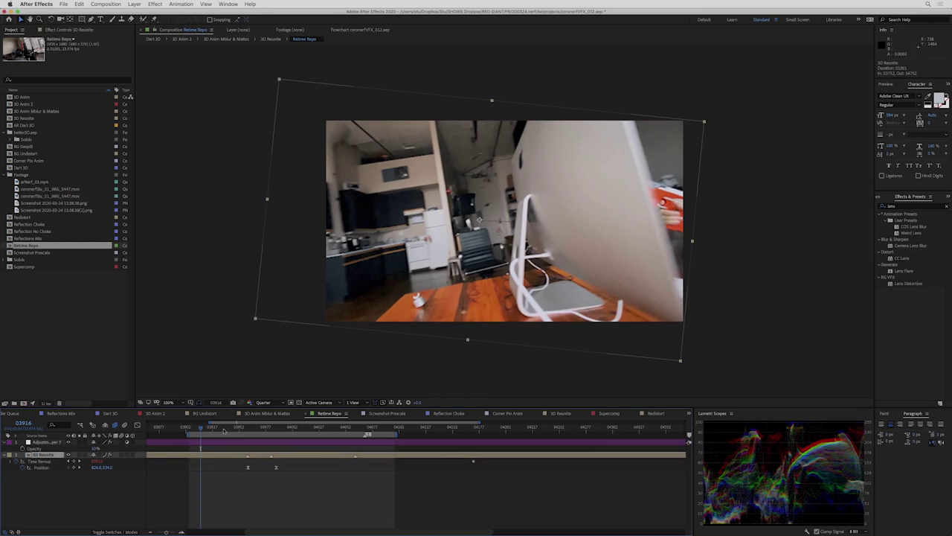
click(291, 428)
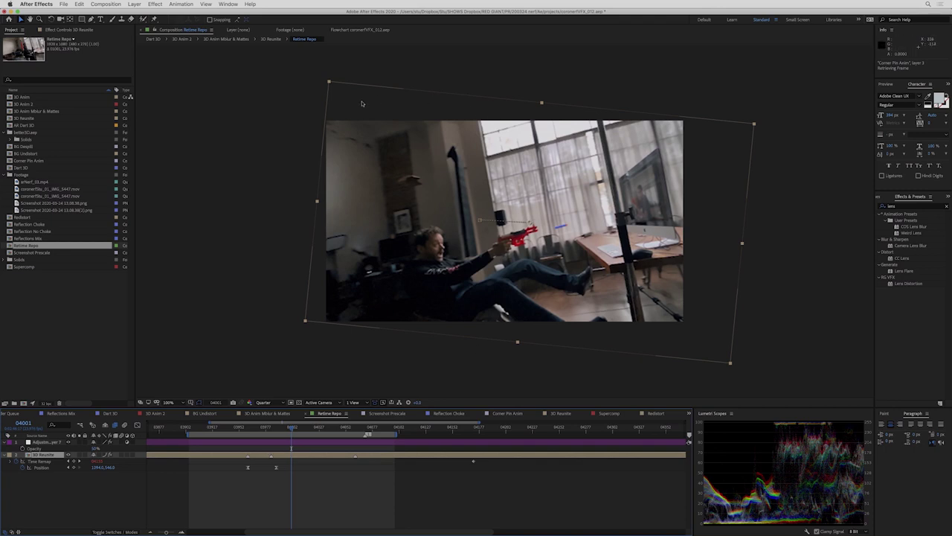
key(ctrl+z)
key(ctrl+z)
key(ctrl+shift+z)
key(ctrl+shift+z)
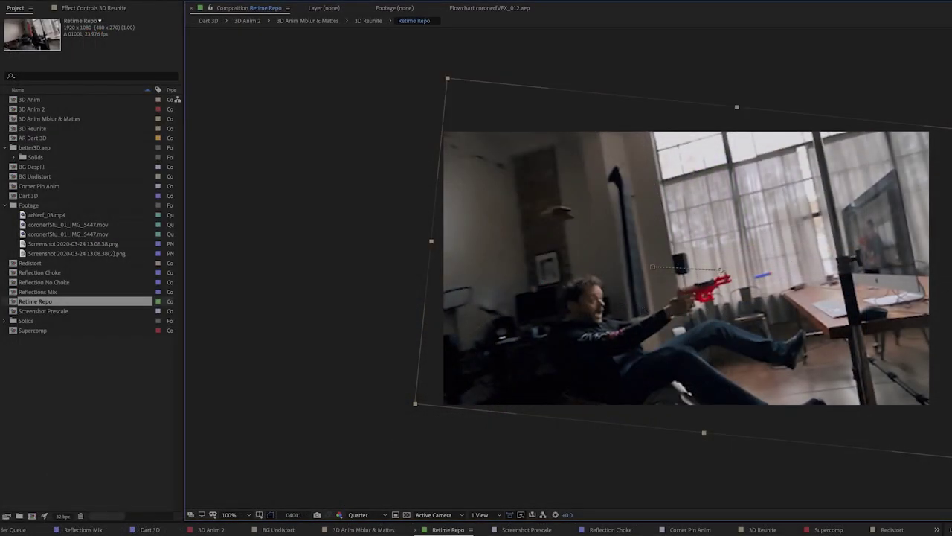
Show the 3D Reunite layer's Prolost Speedramp settings and examine the calculator's frame rates and Result.
click(86, 7)
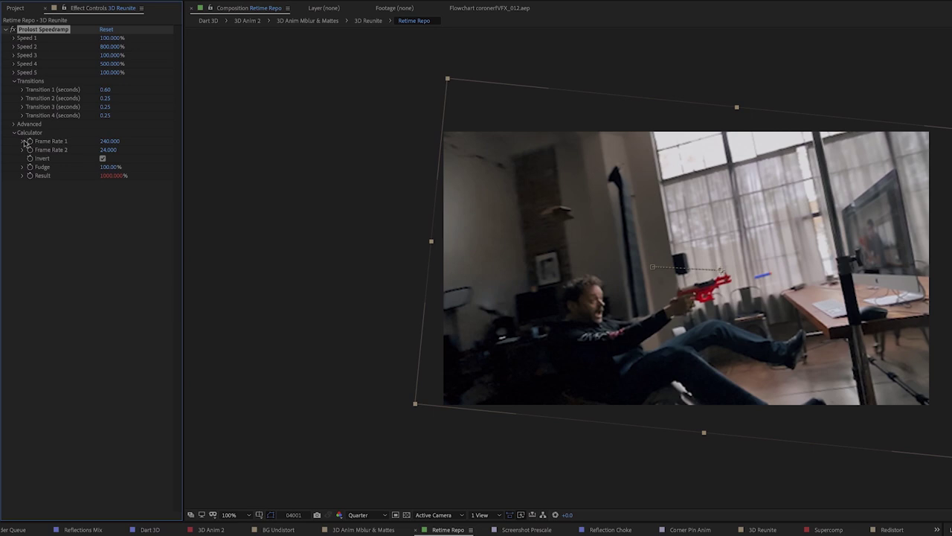
click(111, 141)
click(129, 150)
click(108, 149)
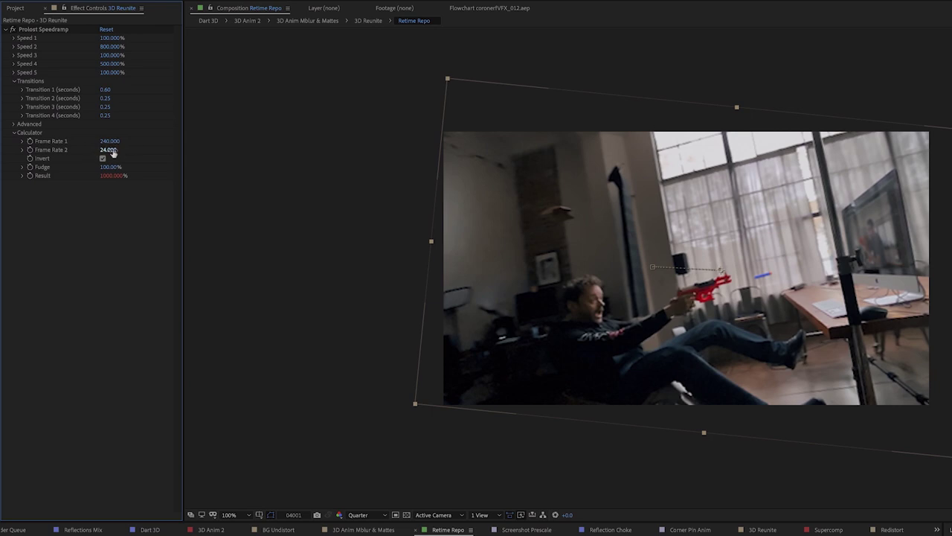
key(Return)
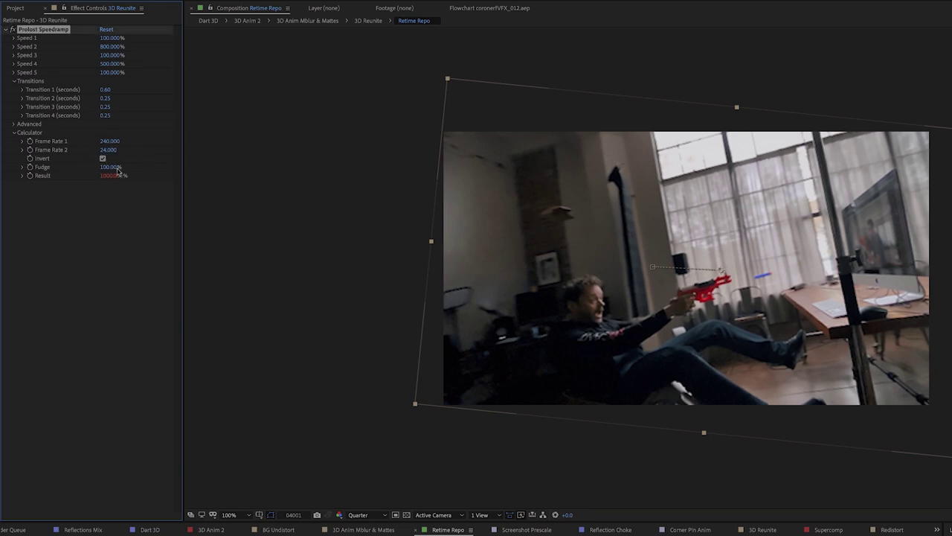
click(22, 176)
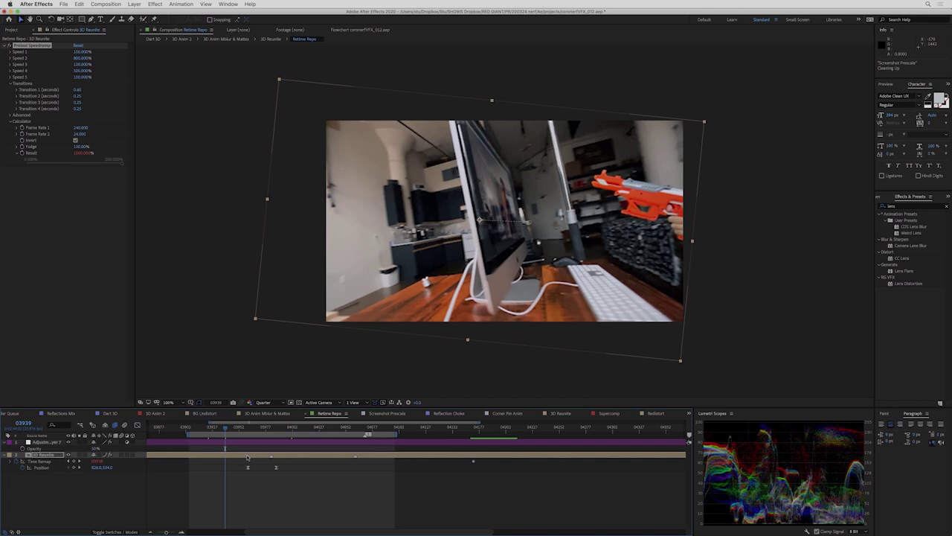
Scrub Retime Repo past frames 3970 and 3999 and preview it to check the speed ramp.
click(80, 58)
drag(246, 430, 259, 429)
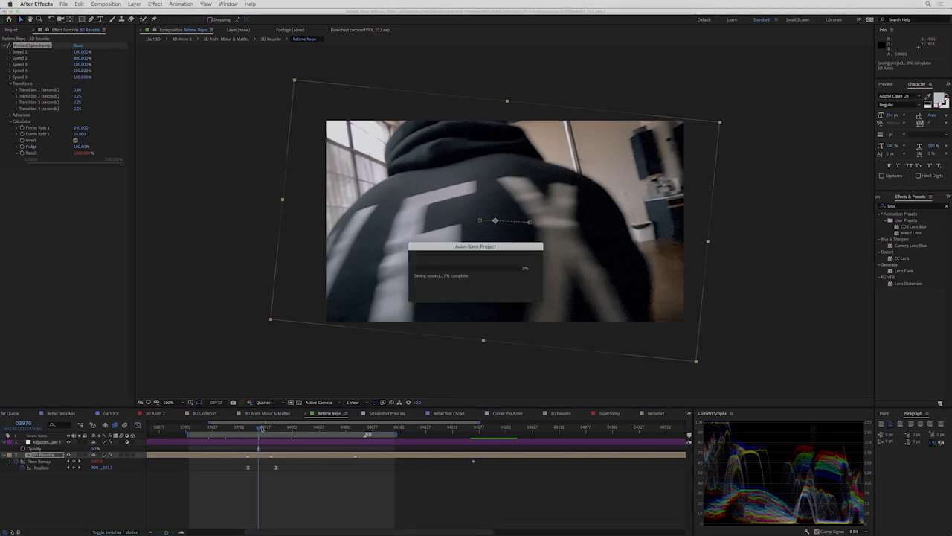
drag(267, 428, 290, 430)
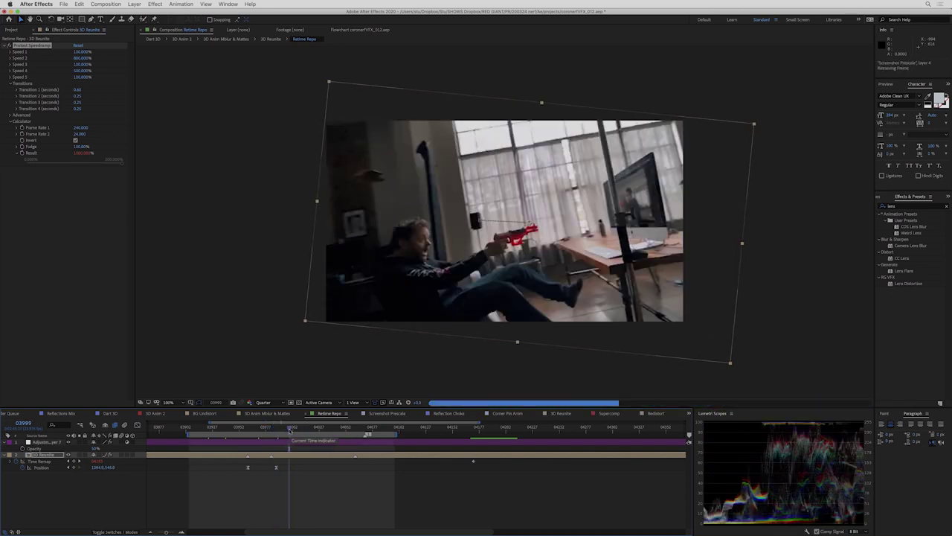
key(space)
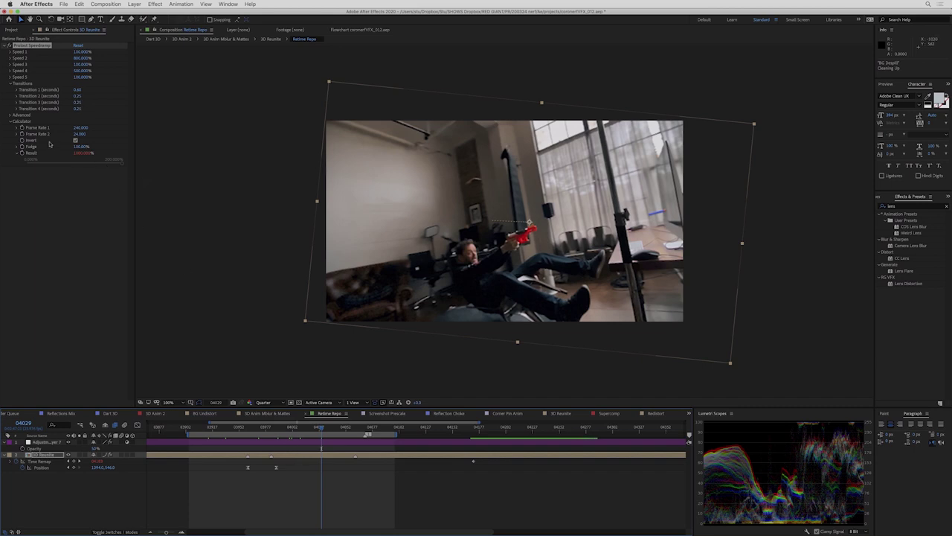
Expand Speedramp's Advanced settings, graph the Current Speed expression, and scrub to frame 4068 to examine the speed transitions.
click(10, 115)
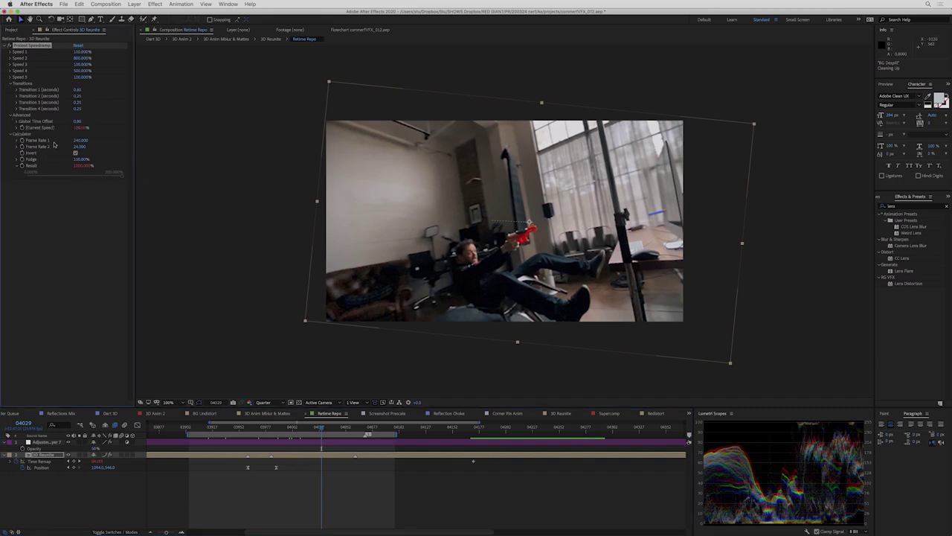
click(17, 127)
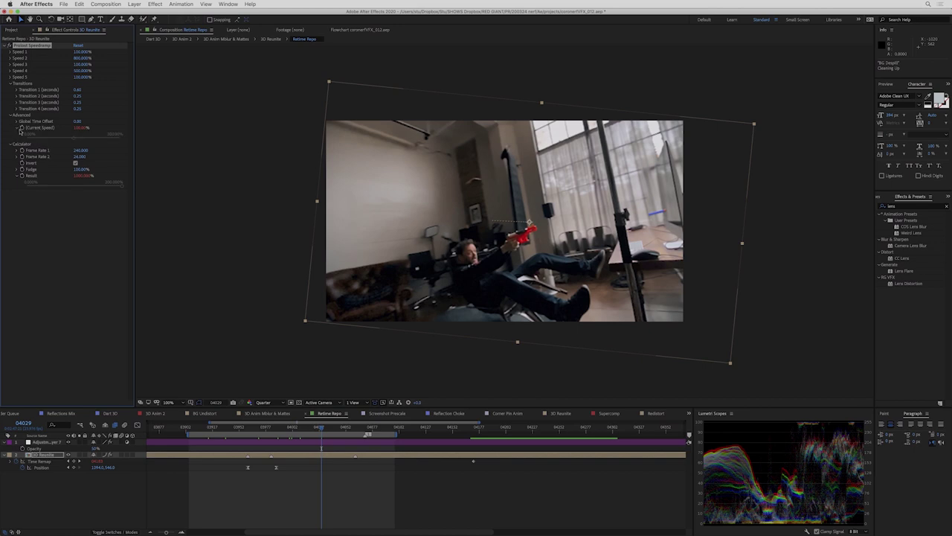
key(e)
key(e)
click(138, 426)
mouse_move(256, 462)
scroll(302, 454, up, 4)
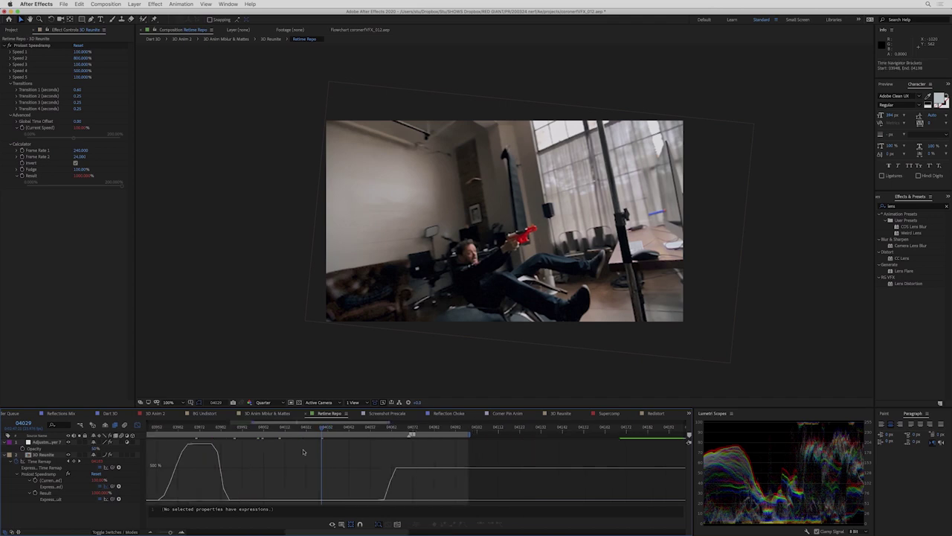
scroll(417, 469, left, 5)
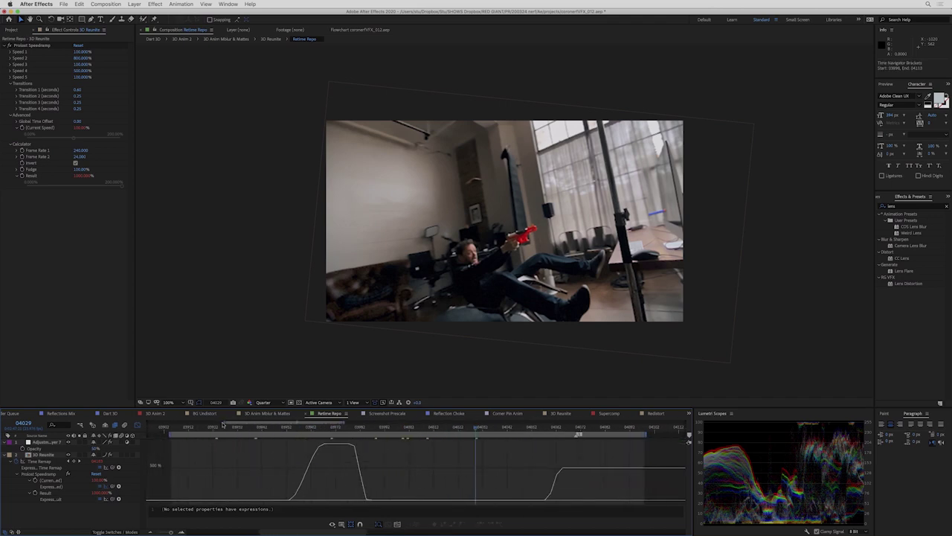
drag(259, 429, 563, 434)
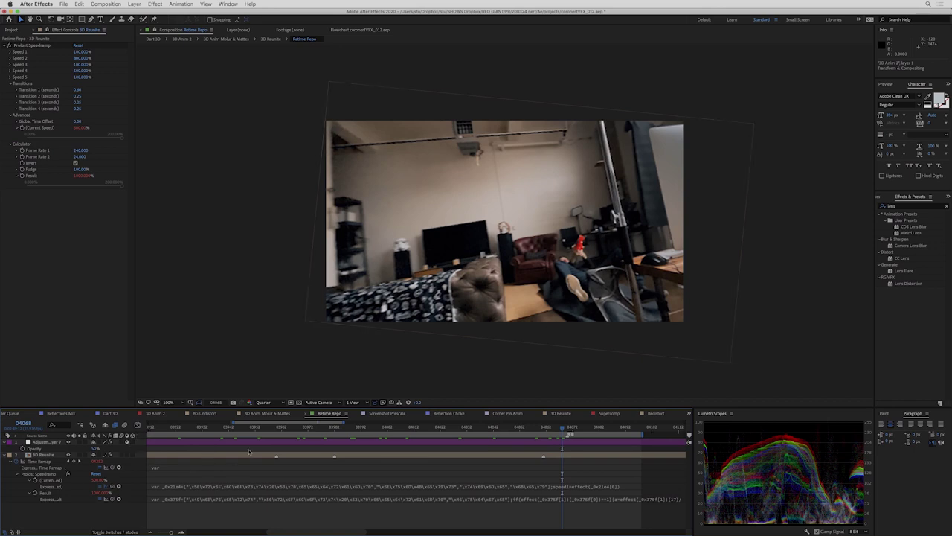
Try moving the first layer marker on 3D Reunite slightly earlier to shift the speed transition.
scroll(272, 457, down, 3)
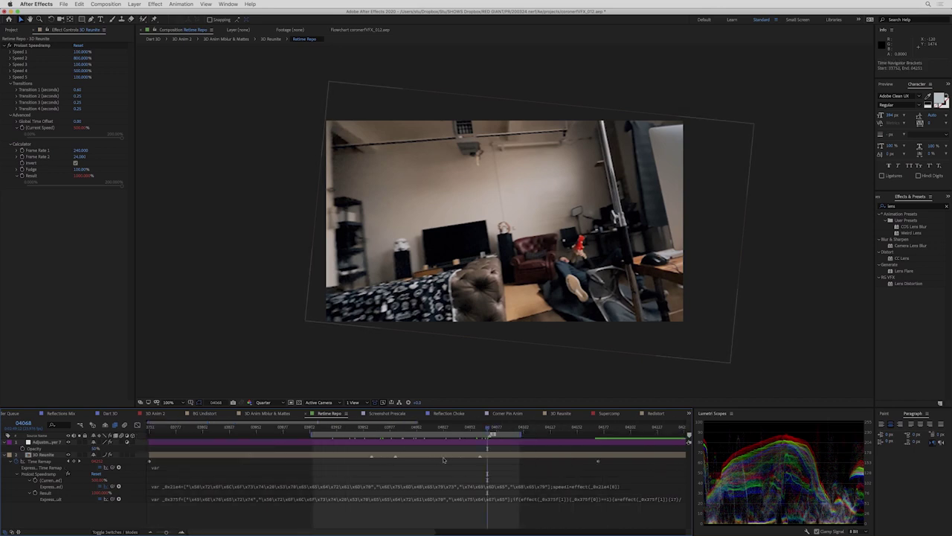
drag(465, 465, 327, 456)
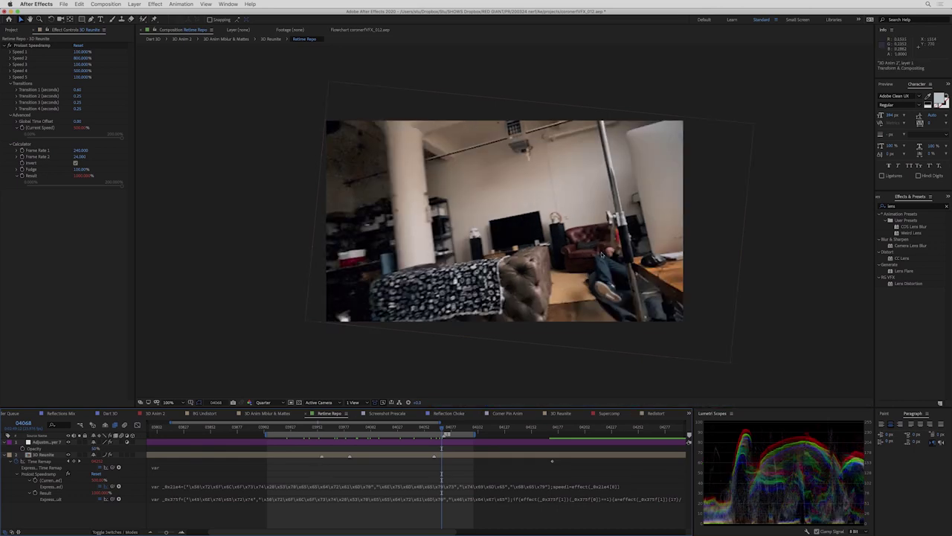
key(space)
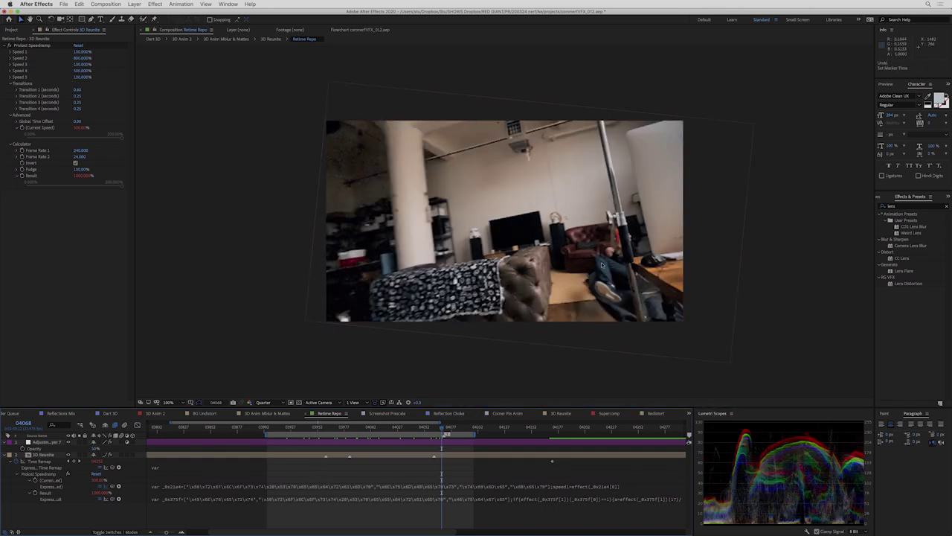